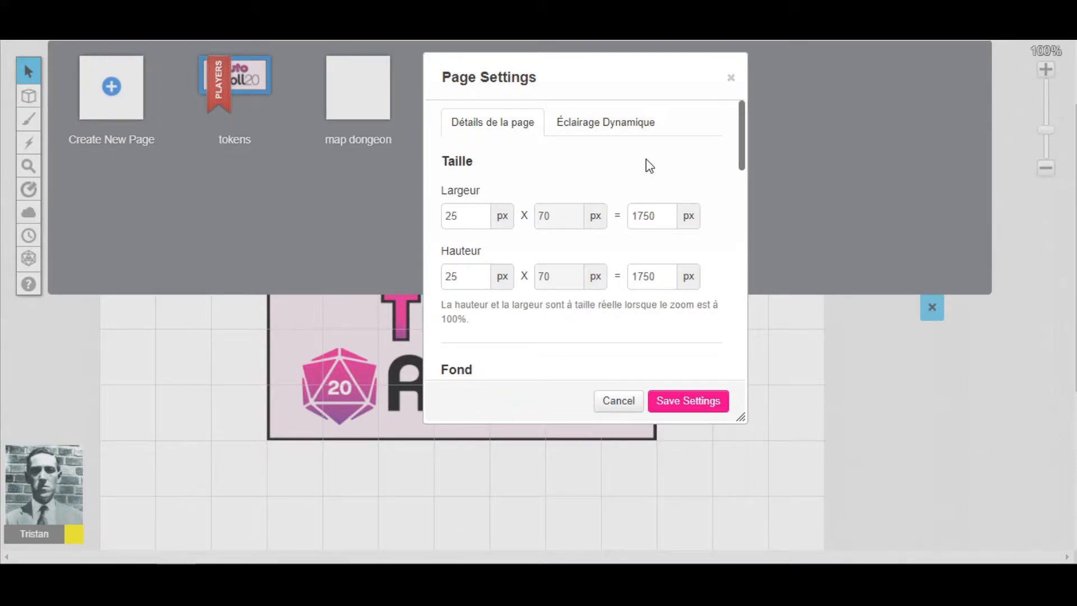
# Set the page's width and height to 20 cells each.
pyautogui.moveTo(462, 221); pyautogui.dragTo(410, 227)
pyautogui.write('20')
pyautogui.moveTo(468, 271); pyautogui.dragTo(384, 270)
pyautogui.write('20')
# Set the page's grid scale to 3 m per unit.
pyautogui.moveTo(739, 151); pyautogui.dragTo(747, 226)
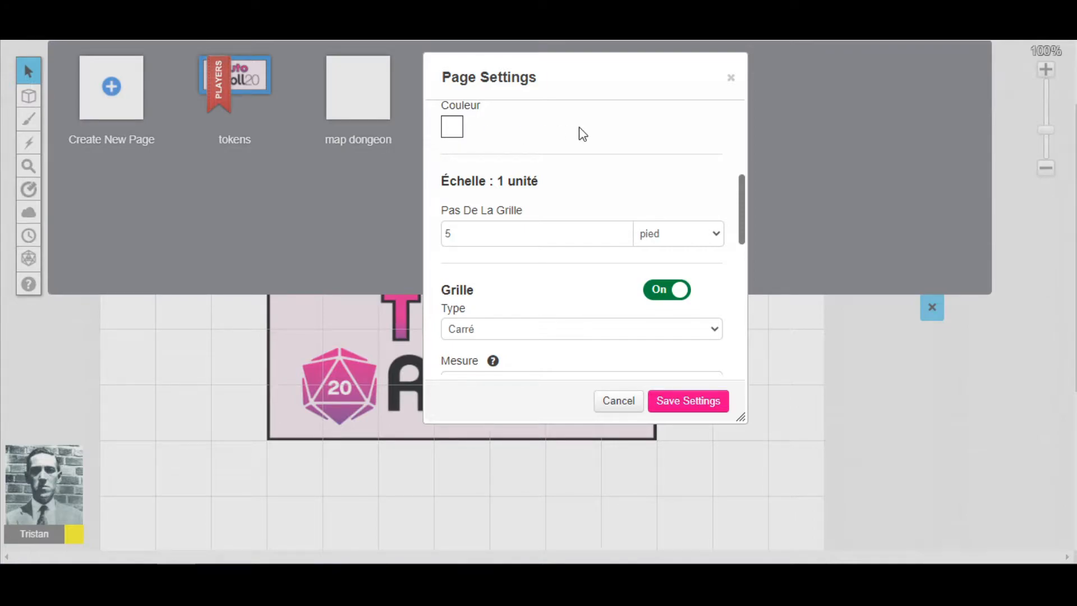
pyautogui.click(680, 236)
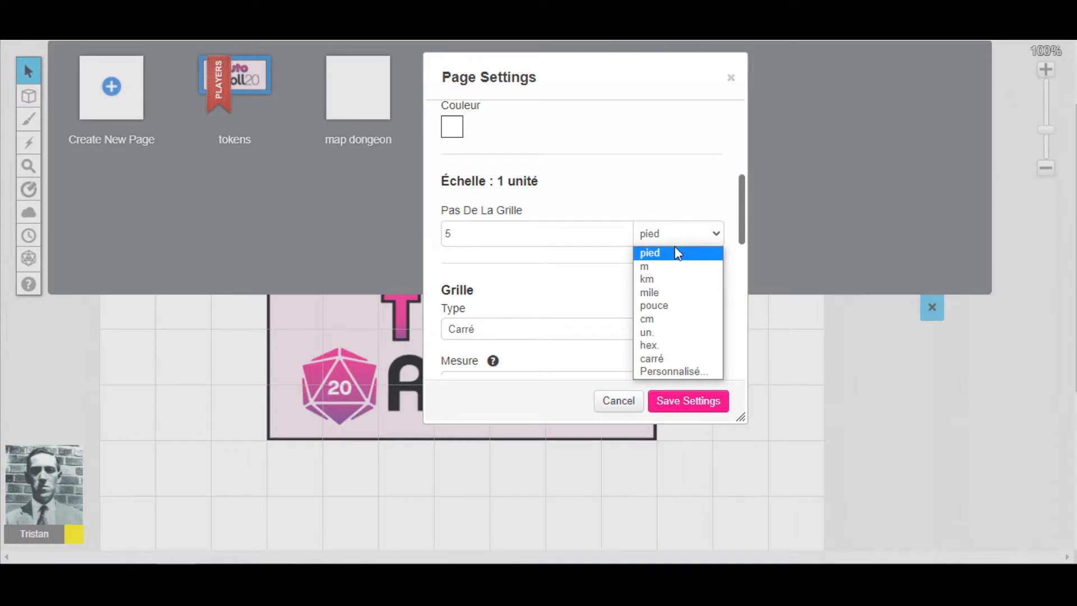
pyautogui.click(678, 268)
pyautogui.click(446, 233)
pyautogui.doubleClick(446, 234)
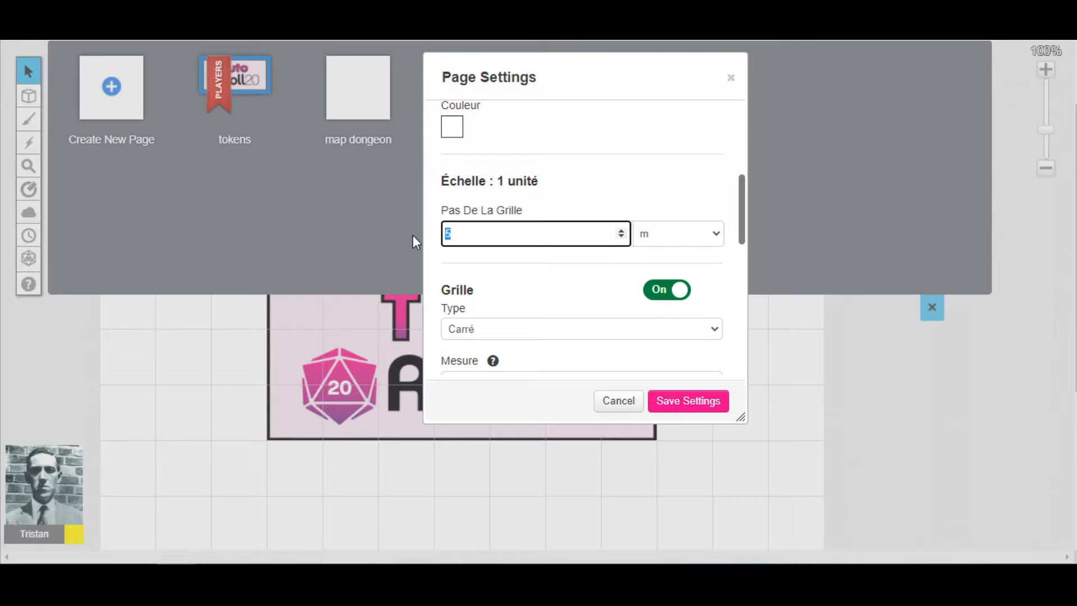
pyautogui.write('3')
# Turn on movement restriction by dynamic light barriers and save the page settings.
pyautogui.moveTo(742, 197); pyautogui.dragTo(764, 319)
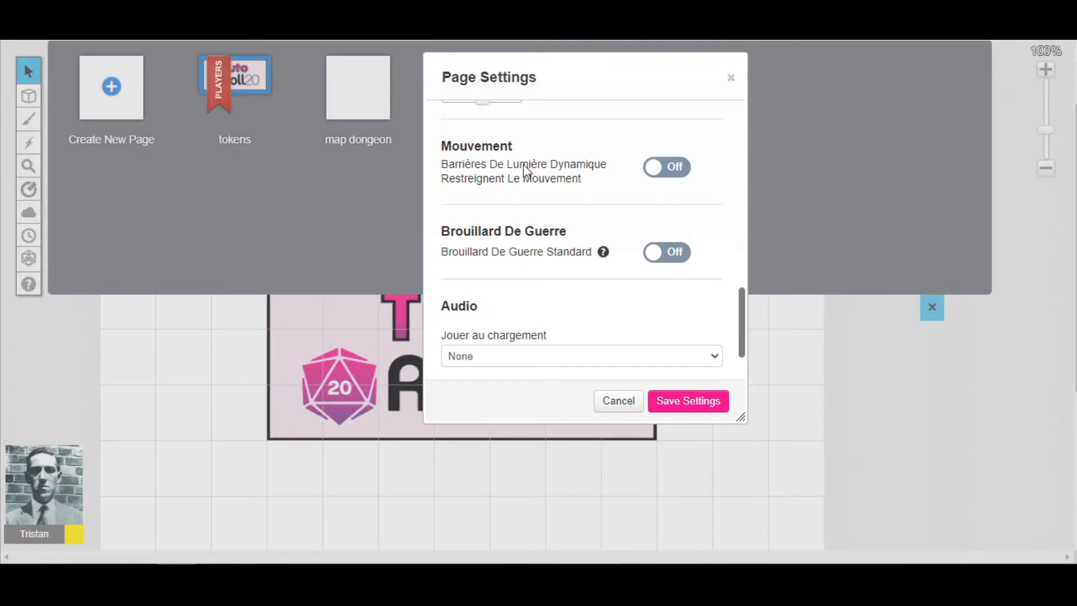
pyautogui.click(650, 171)
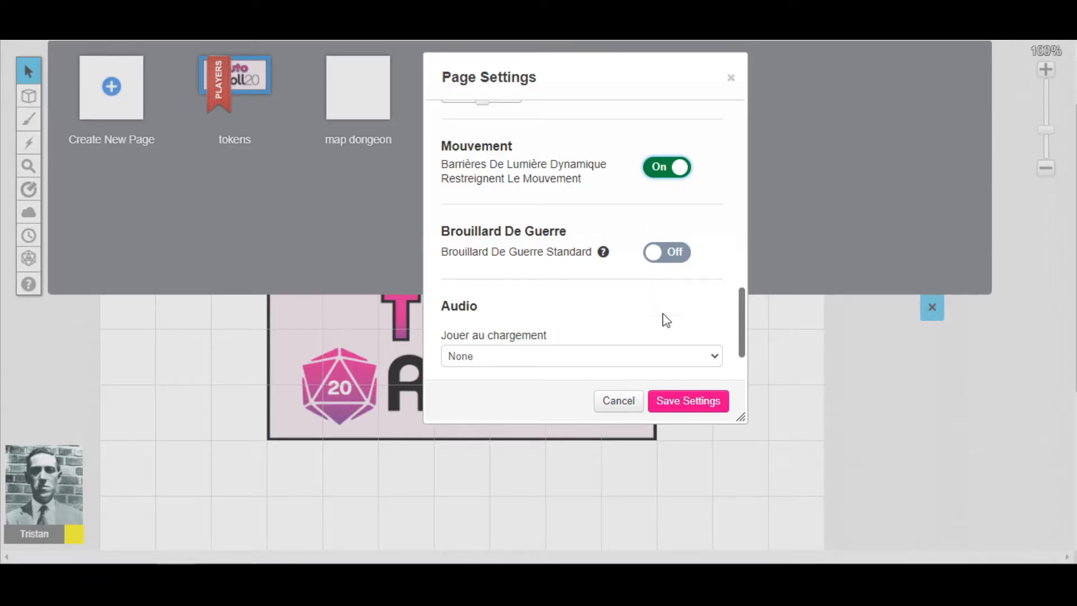
pyautogui.click(692, 401)
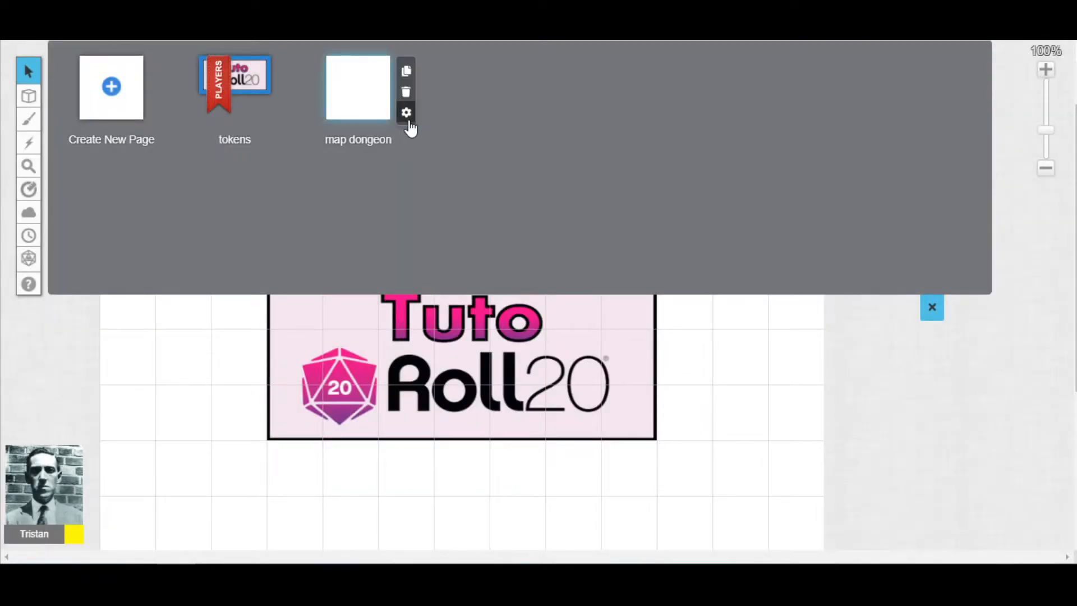
# Turn on dynamic lighting and explorer mode in the settings of the "map dongeon" page.
pyautogui.click(404, 110)
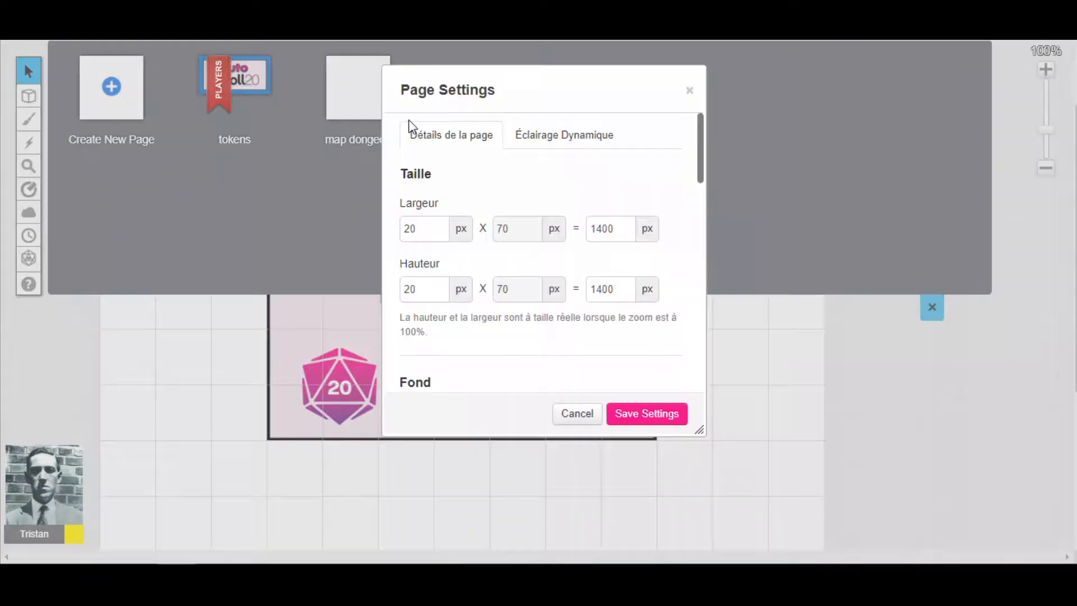
pyautogui.click(555, 147)
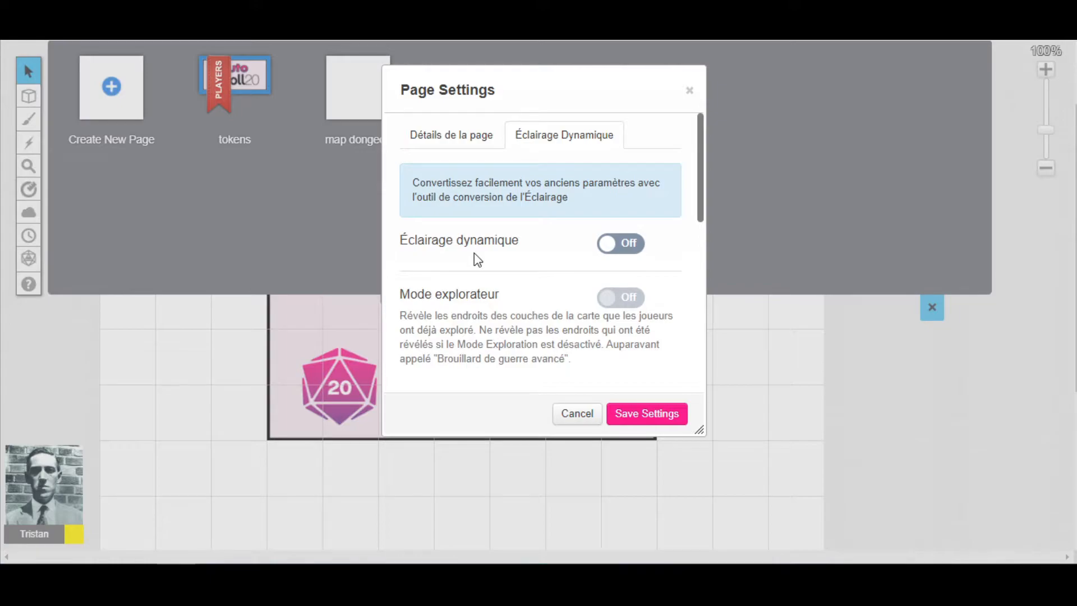
pyautogui.click(614, 256)
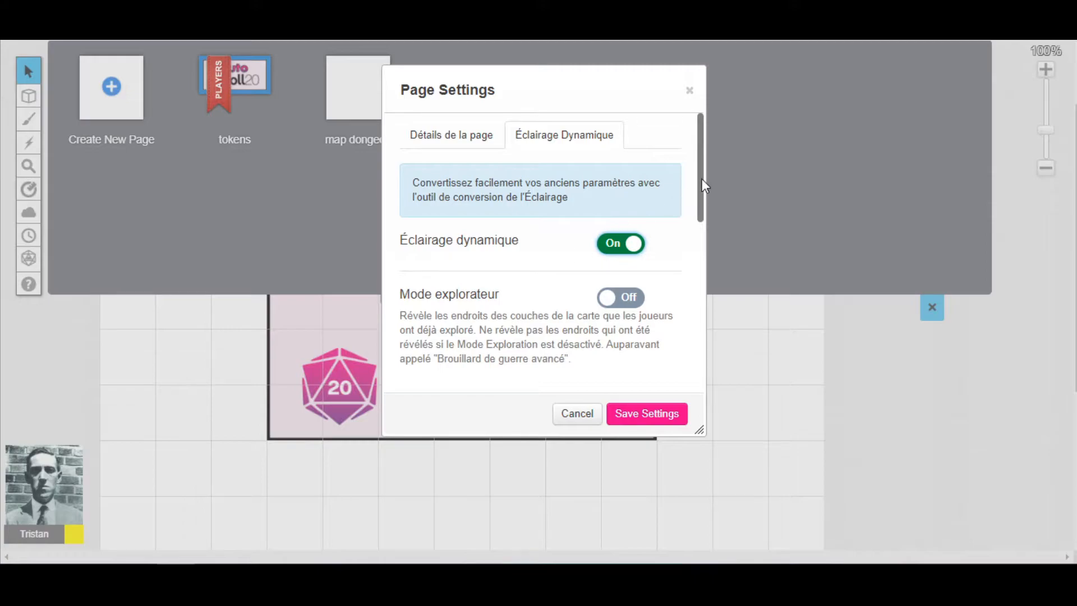
pyautogui.moveTo(701, 177); pyautogui.dragTo(708, 236)
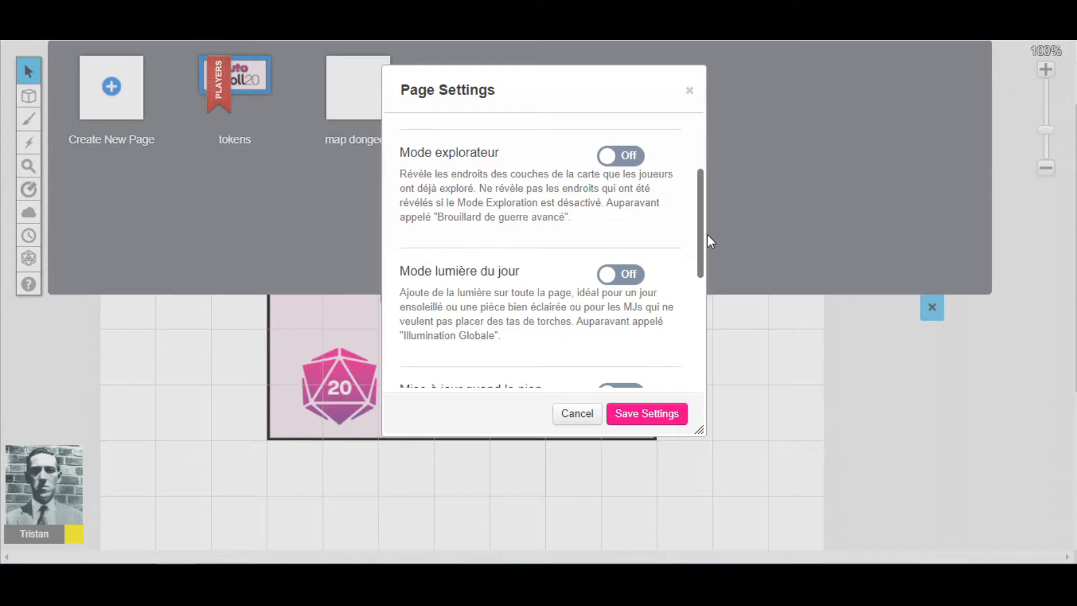
pyautogui.click(619, 159)
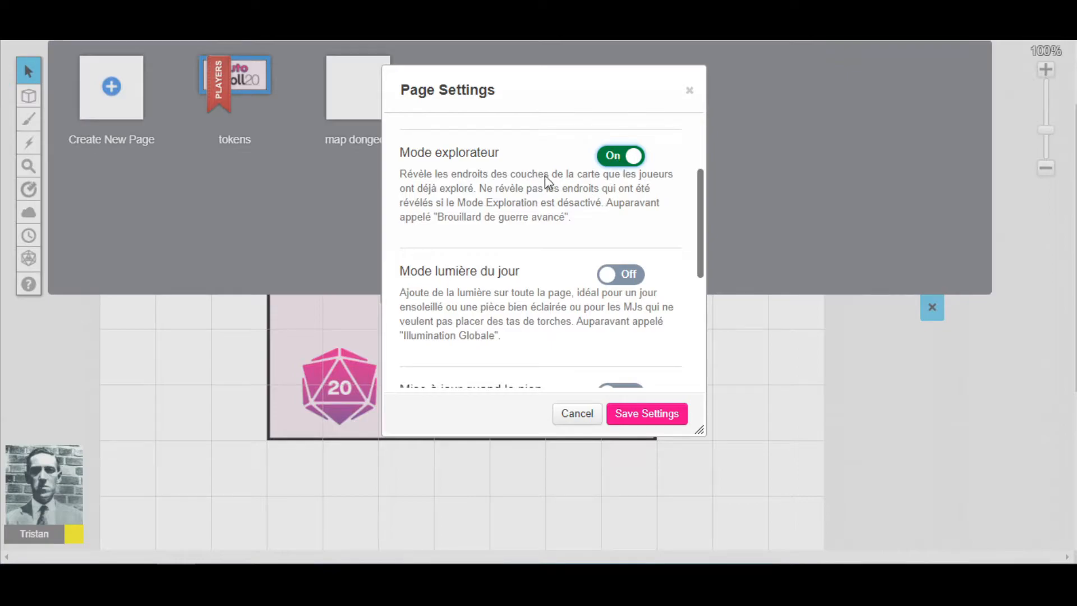
# Turn on daylight mode (Mode lumière du jour) for the page and save the settings.
pyautogui.moveTo(700, 207); pyautogui.dragTo(702, 228)
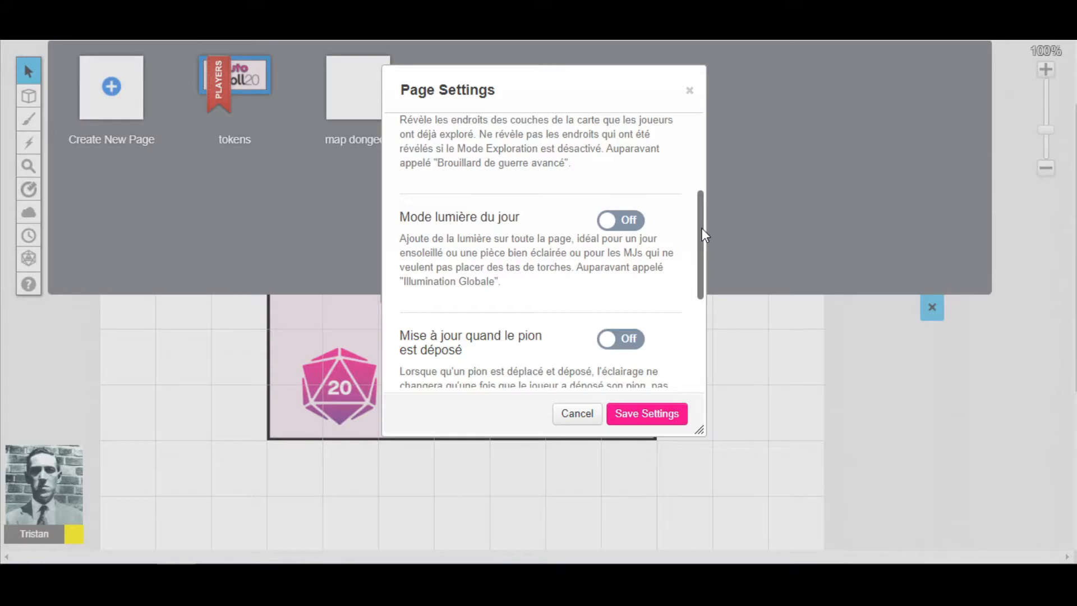
pyautogui.click(613, 225)
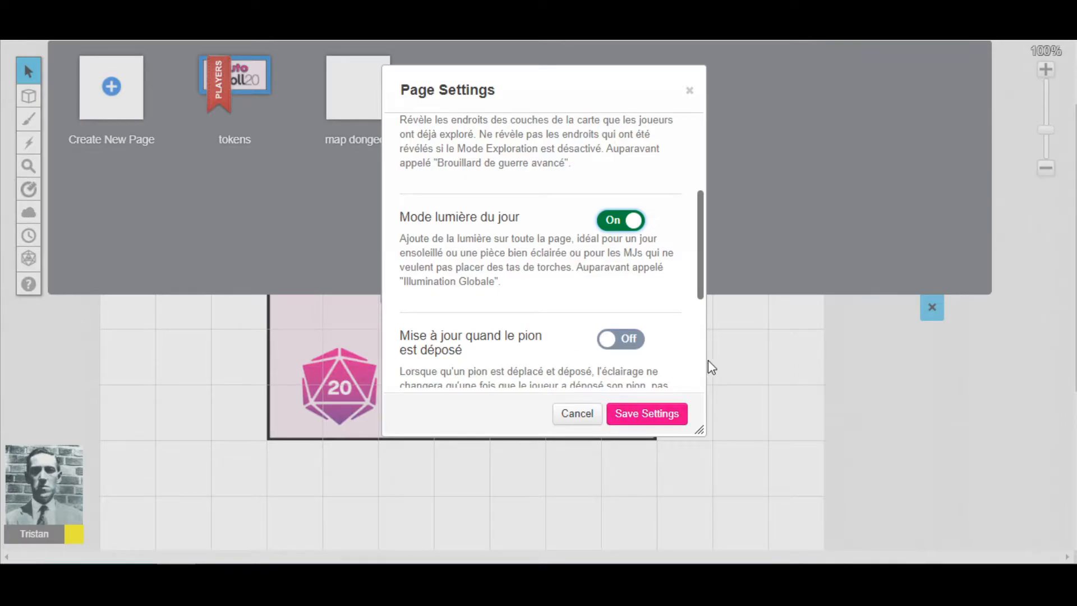
pyautogui.click(662, 423)
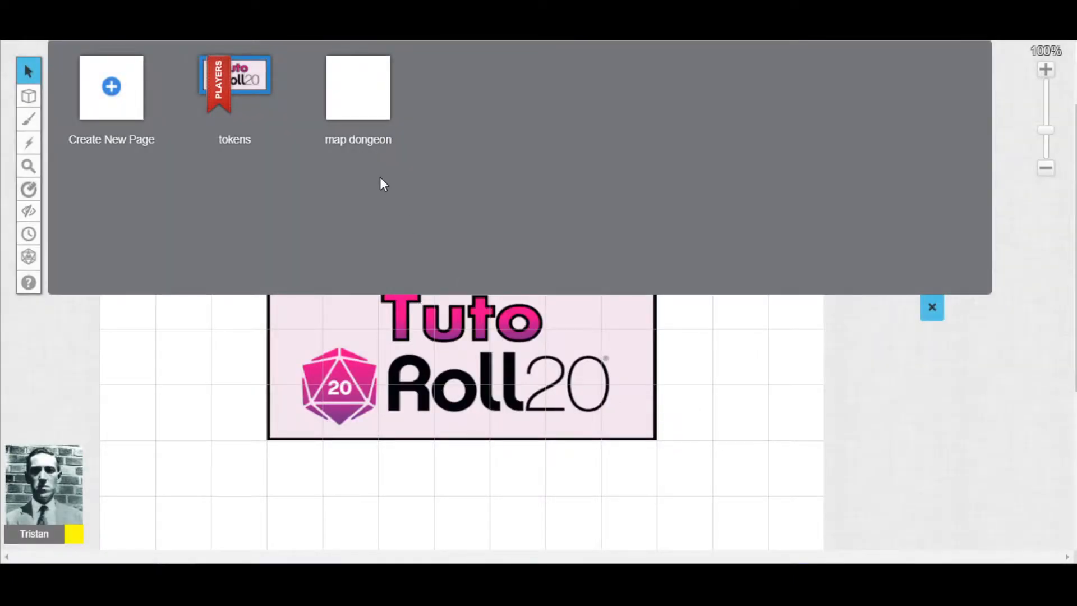
# Open the "map dongeon" page, search the art library for "map don" and place map-dongeon.jpg on the page.
pyautogui.click(356, 87)
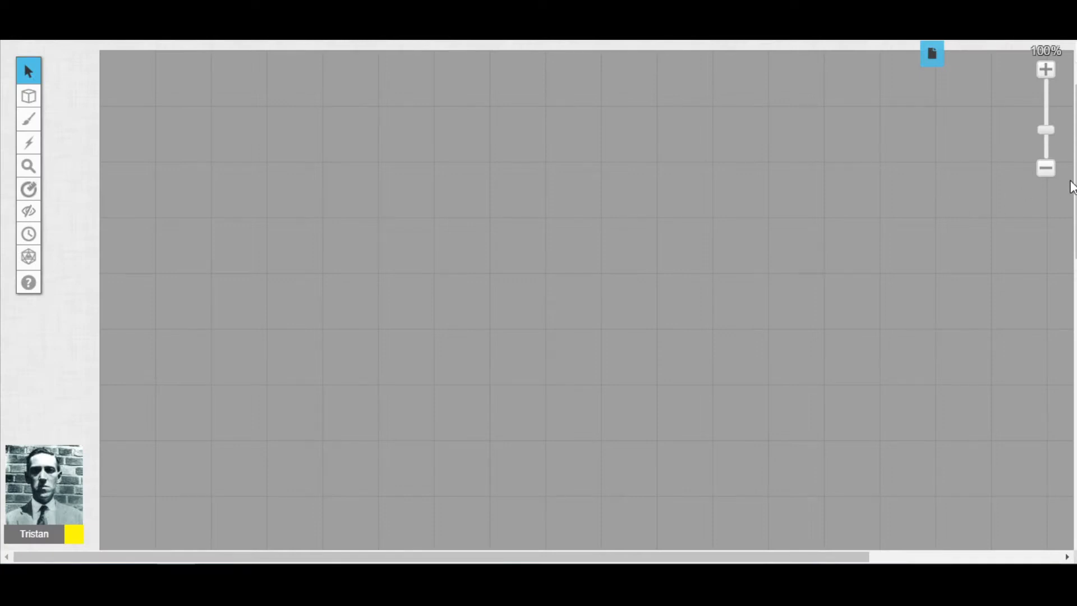
pyautogui.click(1045, 169)
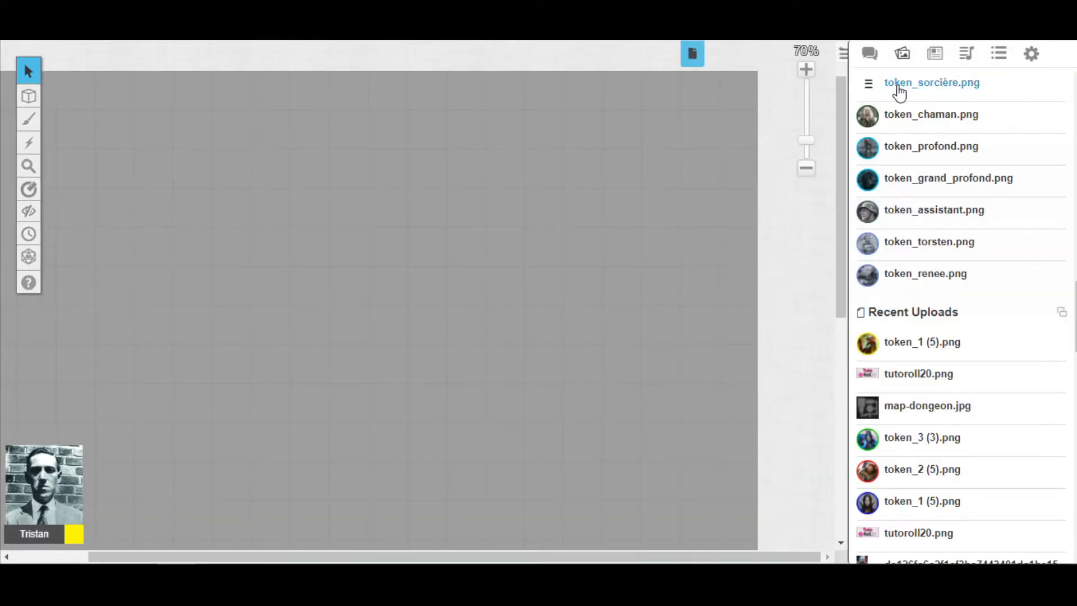
pyautogui.click(902, 54)
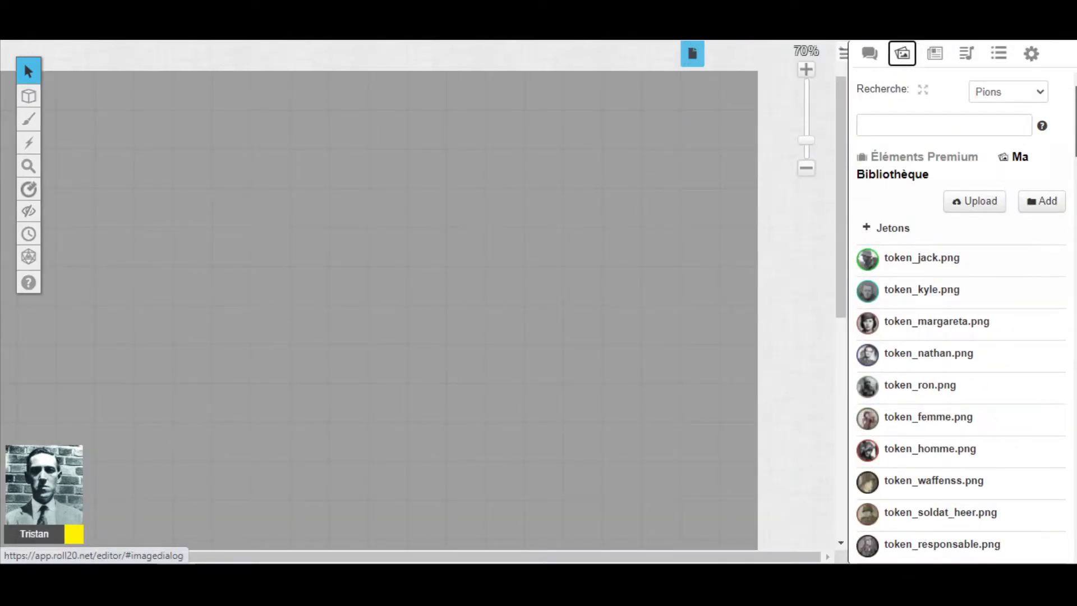
pyautogui.click(905, 122)
pyautogui.write('map don')
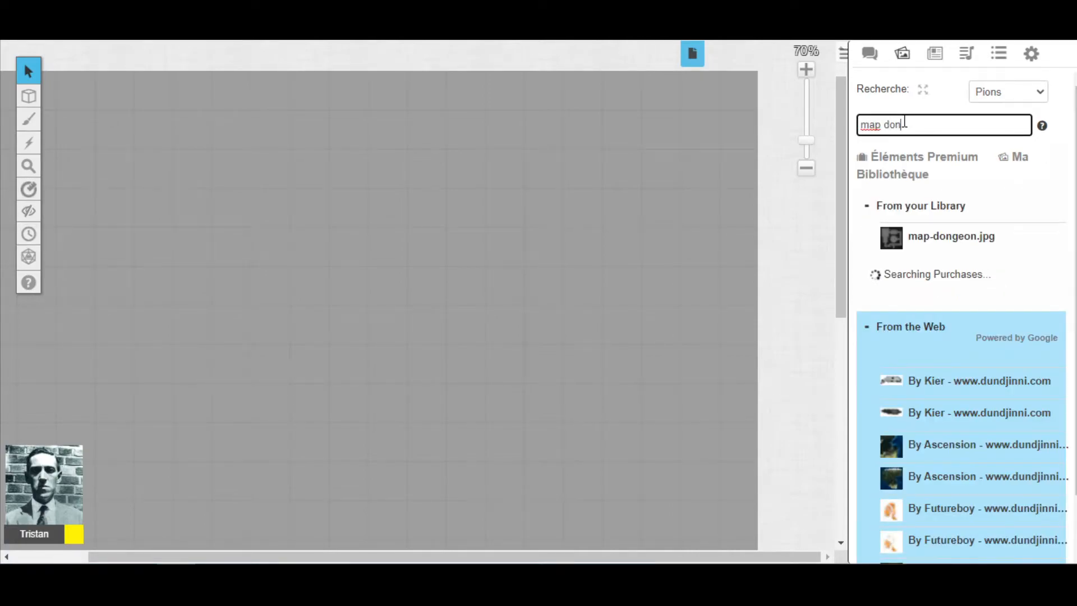
pyautogui.moveTo(950, 238); pyautogui.dragTo(427, 202)
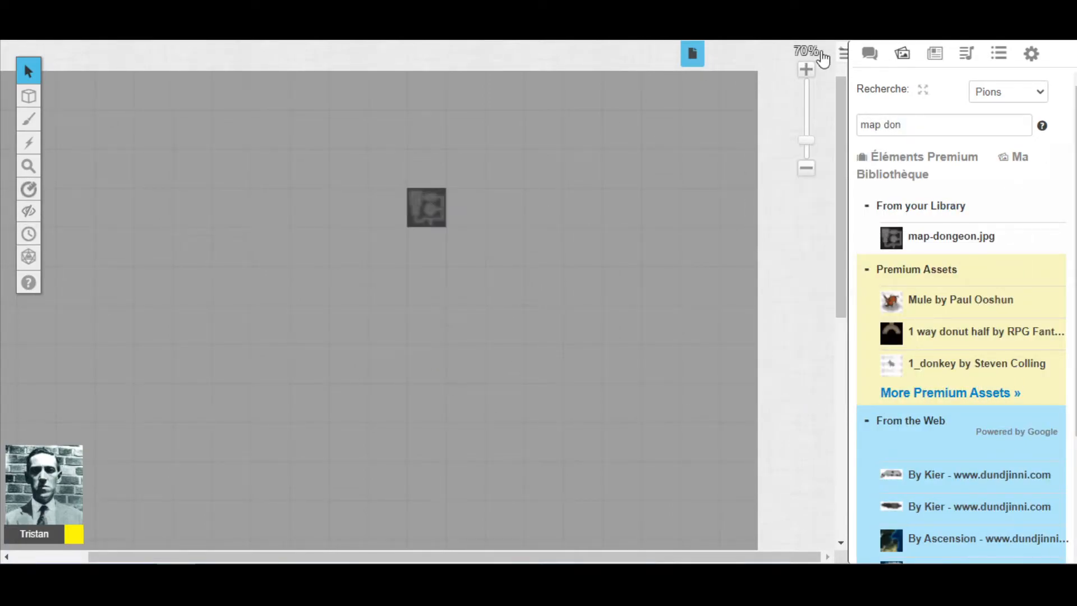
# Enlarge the dungeon map from the page's upper-left corner to about 16 by 16 grid squares.
pyautogui.click(843, 53)
pyautogui.moveTo(550, 209); pyautogui.dragTo(782, 399)
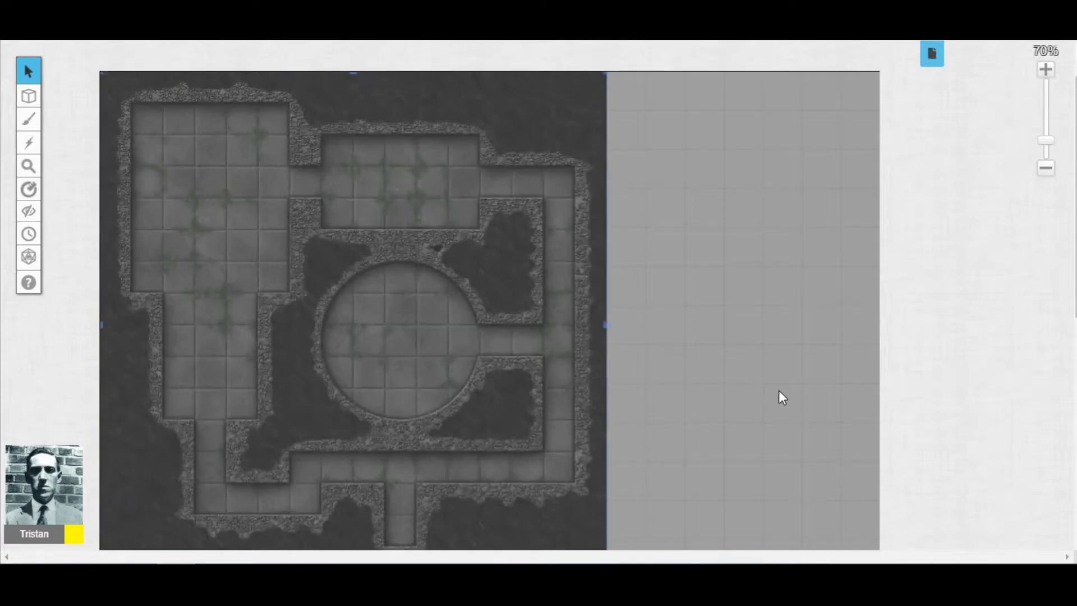
pyautogui.scroll(-5, 782, 399)
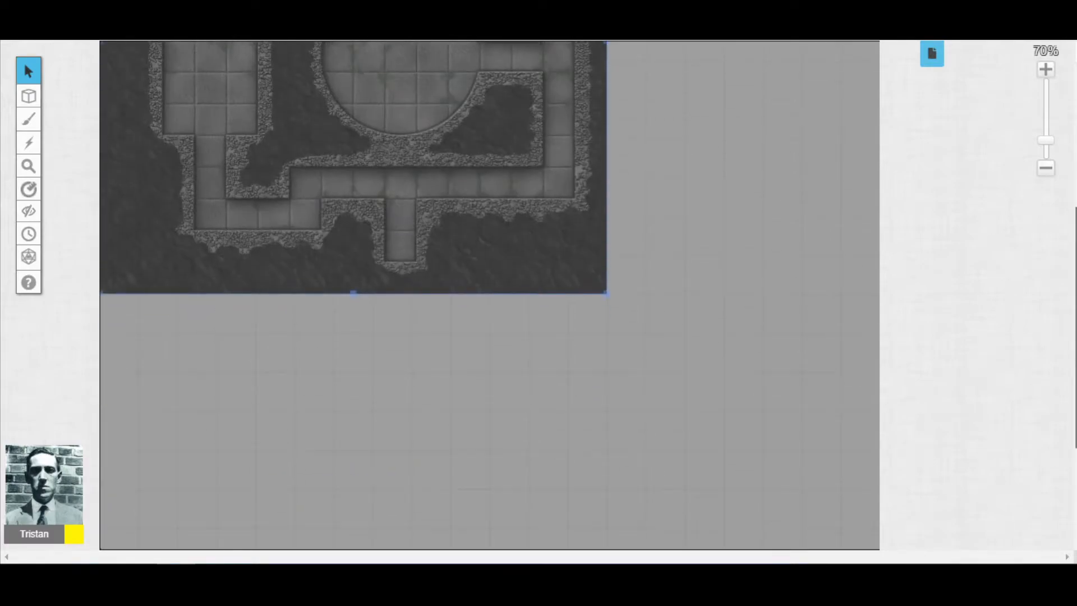
pyautogui.scroll(-2, 662, 194)
pyautogui.moveTo(604, 185); pyautogui.dragTo(733, 286)
# Move the dungeon map image to the map layer (Couche de la Carte).
pyautogui.rightClick(538, 183)
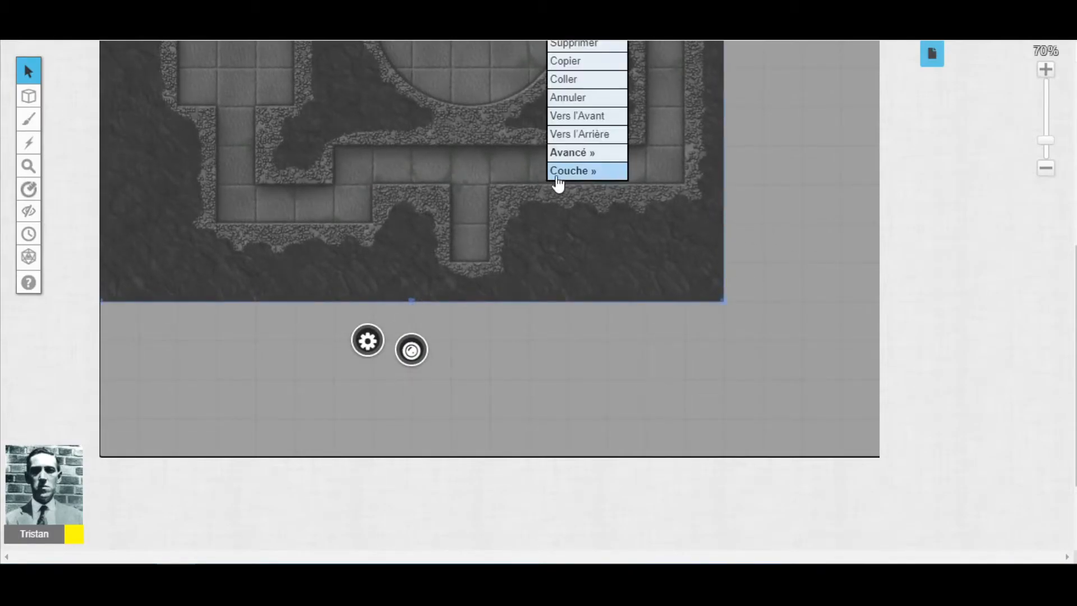
pyautogui.moveTo(572, 181)
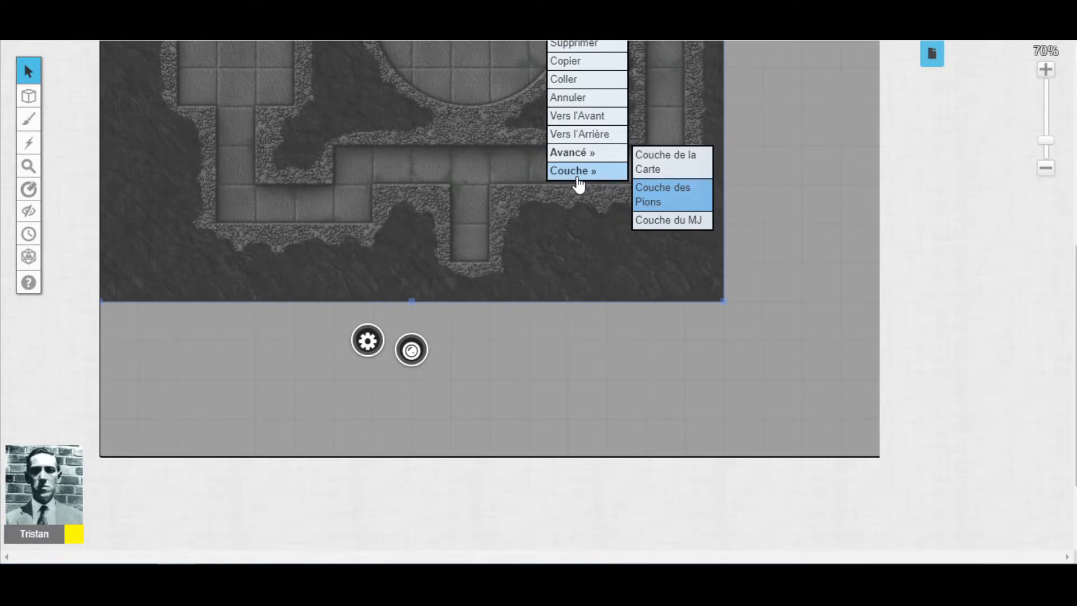
pyautogui.click(648, 168)
# Switch the active editing layer to Carte & Fond.
pyautogui.scroll(1, 1023, 291)
pyautogui.scroll(7, 1038, 208)
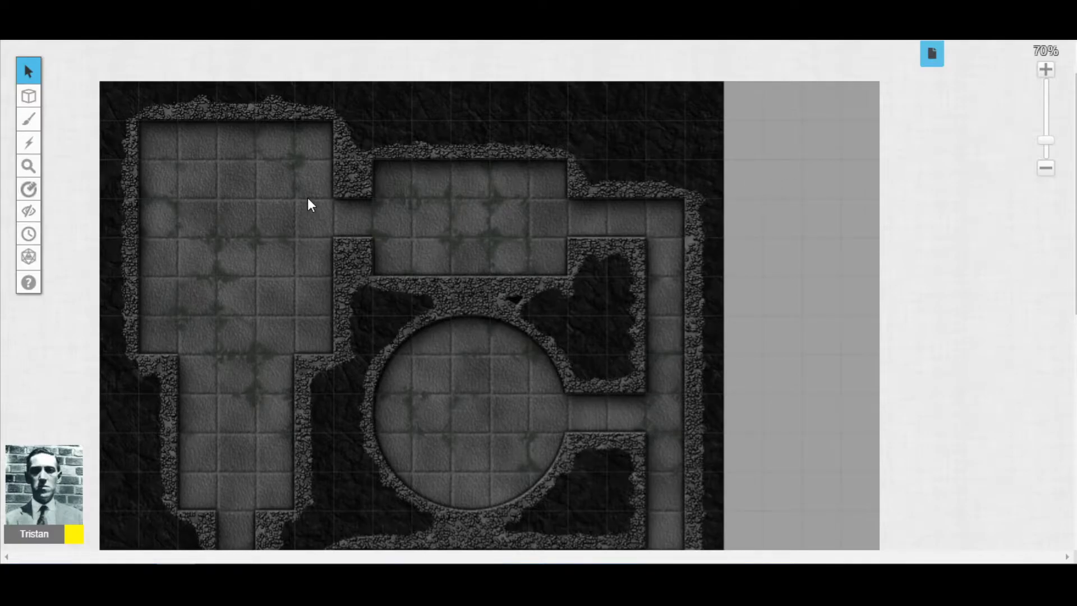
pyautogui.moveTo(29, 96)
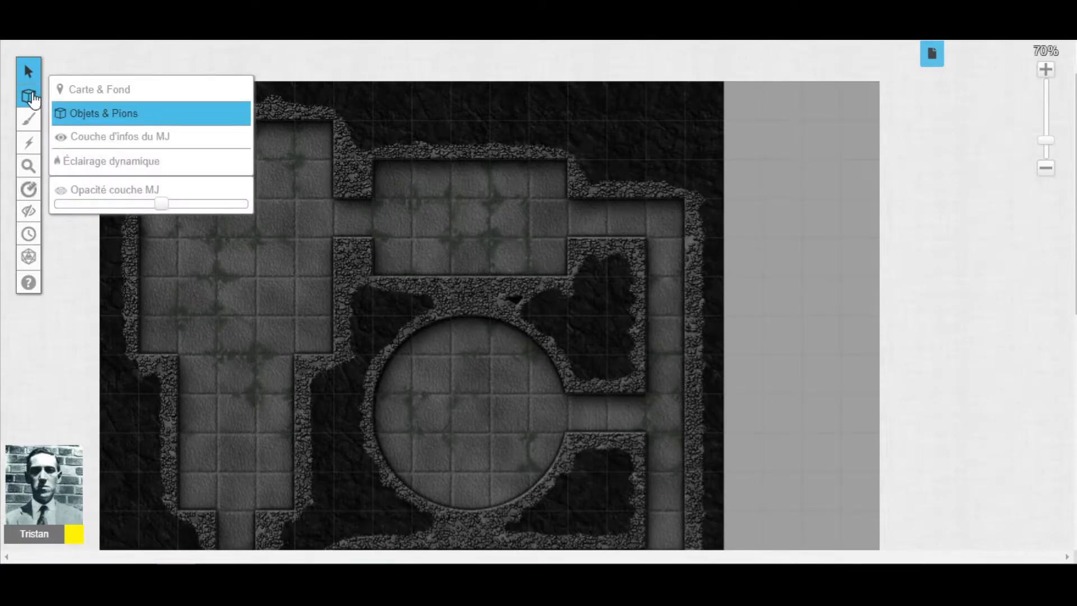
pyautogui.click(89, 91)
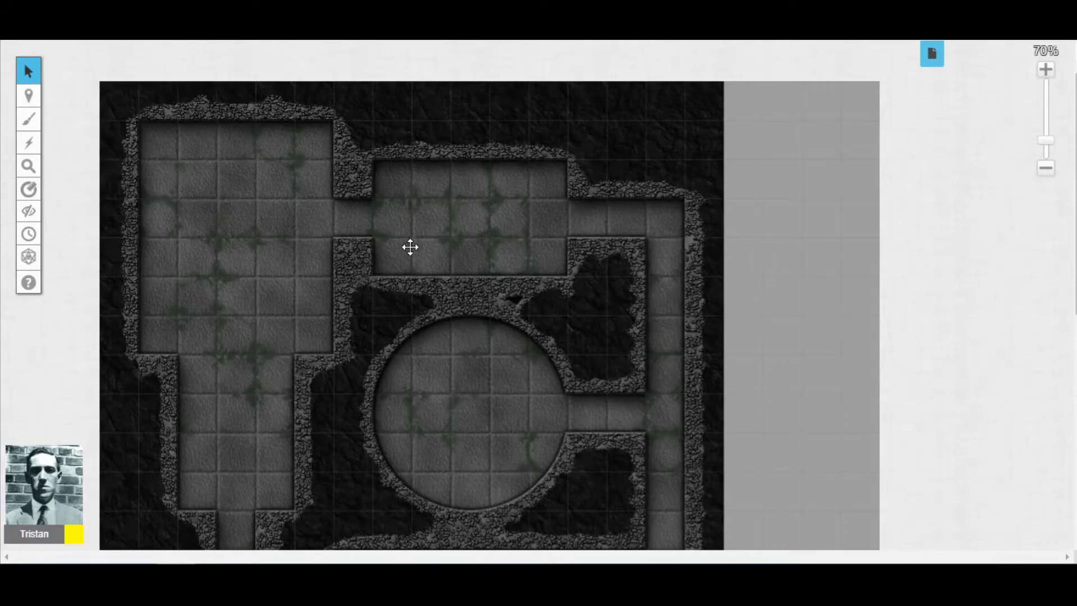
# Align the dungeon map to the grid by marking 3 x 3 squares in the circular room, with 70 x 70 pixel cells.
pyautogui.rightClick(412, 252)
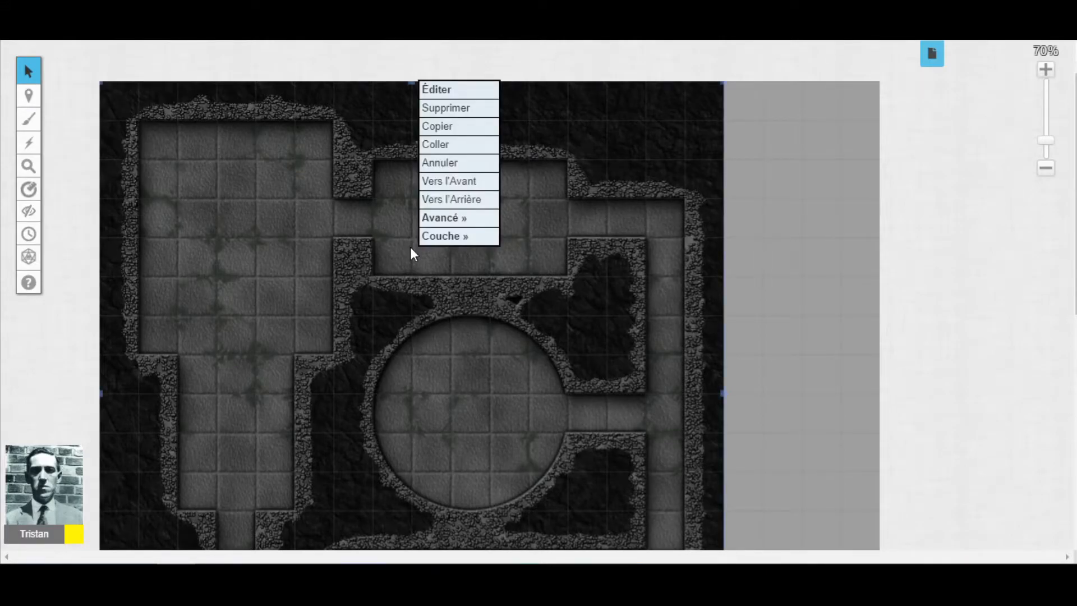
pyautogui.moveTo(447, 225)
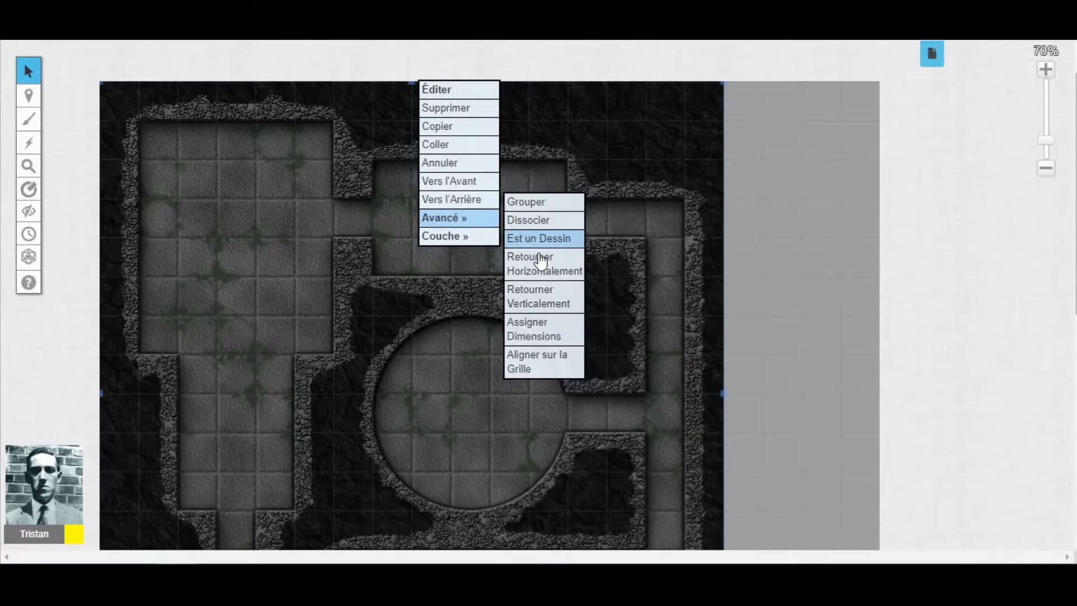
pyautogui.click(549, 370)
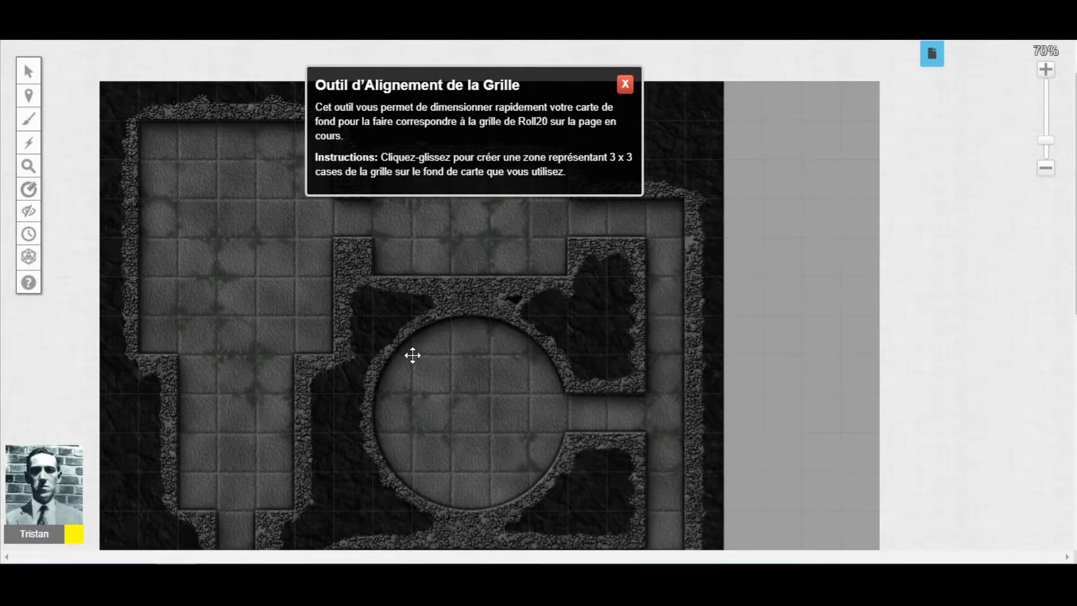
pyautogui.moveTo(413, 356); pyautogui.dragTo(530, 472)
pyautogui.moveTo(476, 297); pyautogui.dragTo(412, 302)
pyautogui.write('70')
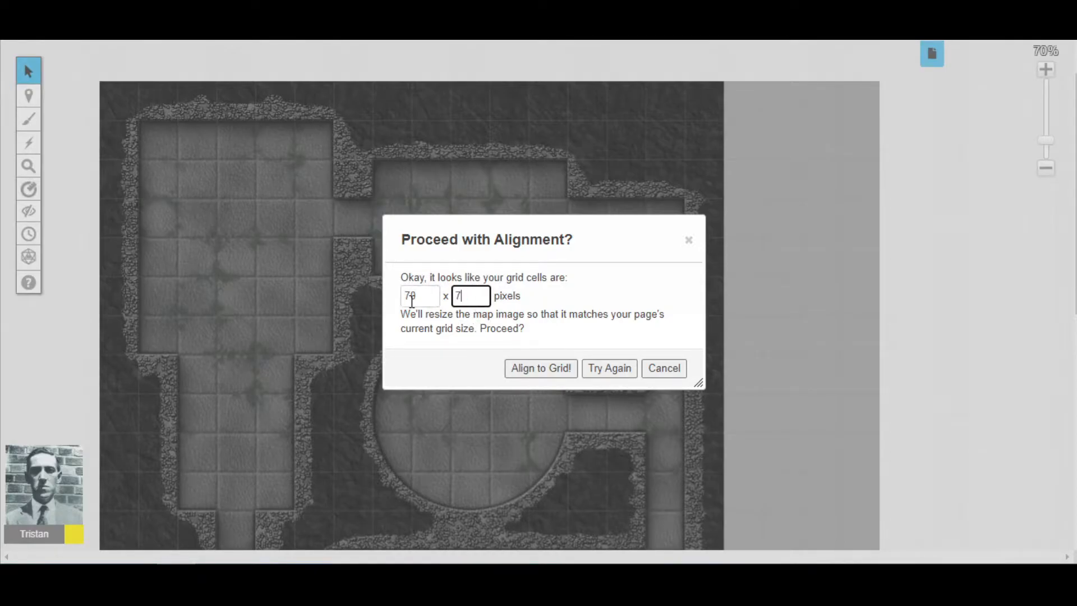
pyautogui.click(537, 369)
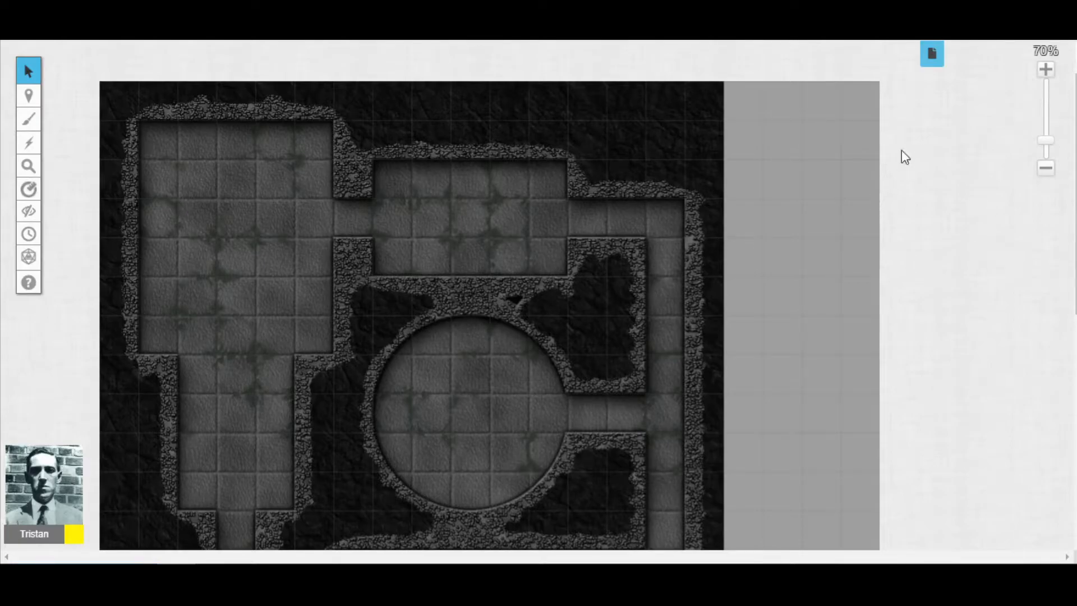
# Set the map dongeon page's size to 16 by 16 squares and save the page settings.
pyautogui.click(933, 55)
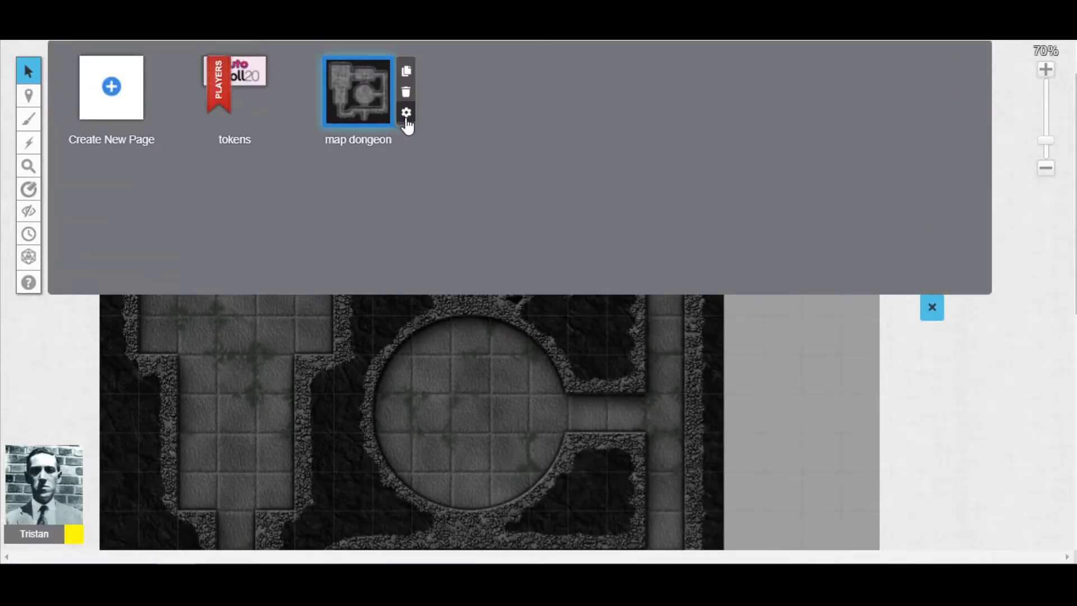
pyautogui.click(404, 117)
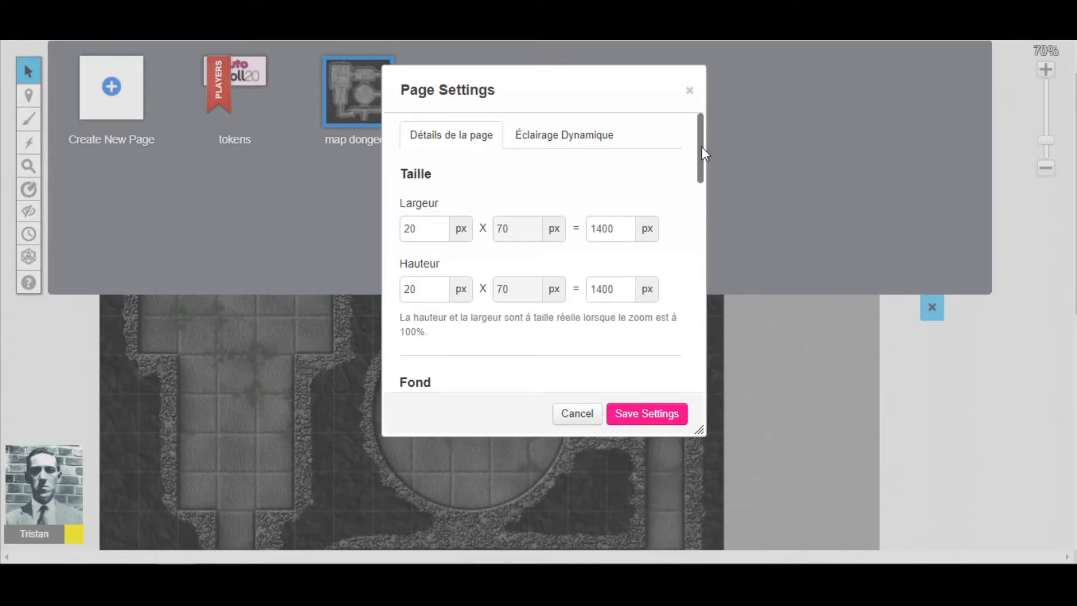
pyautogui.moveTo(701, 146); pyautogui.dragTo(671, 173)
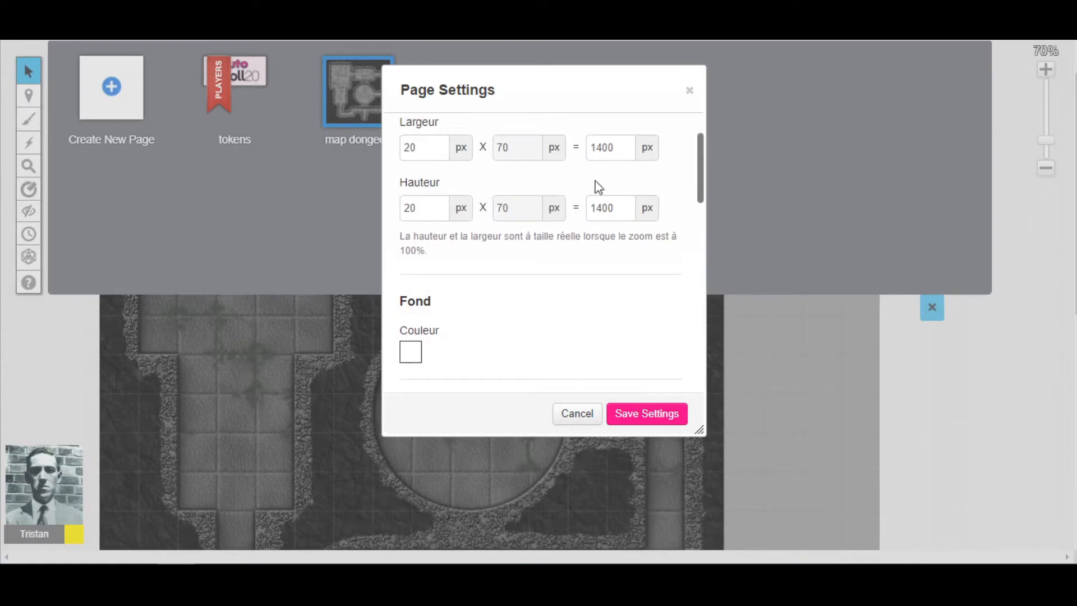
pyautogui.moveTo(416, 143); pyautogui.dragTo(304, 157)
pyautogui.write('16')
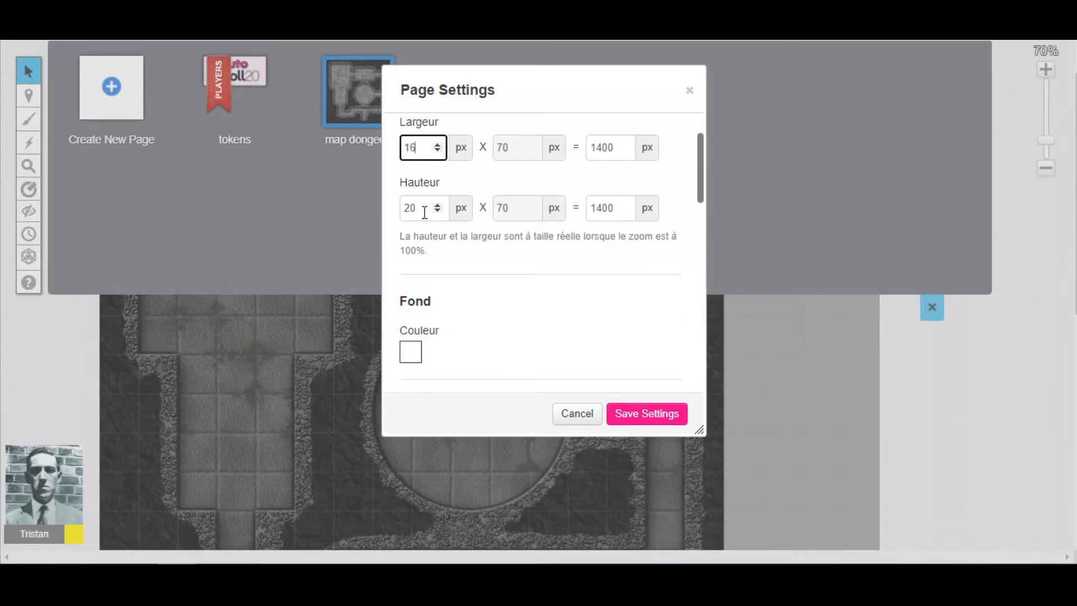
pyautogui.moveTo(422, 209); pyautogui.dragTo(318, 209)
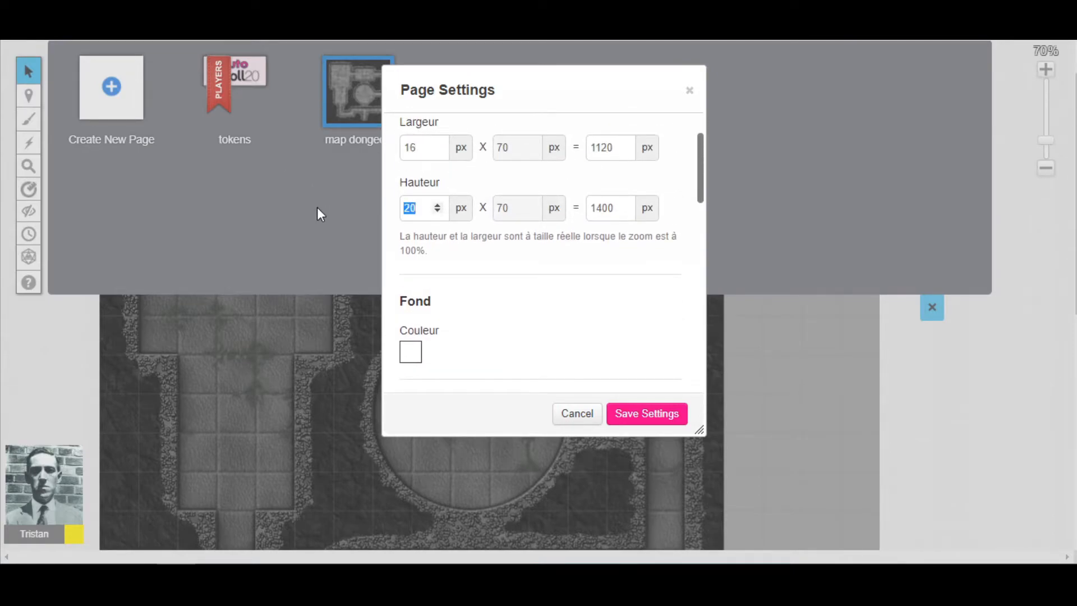
pyautogui.write('18')
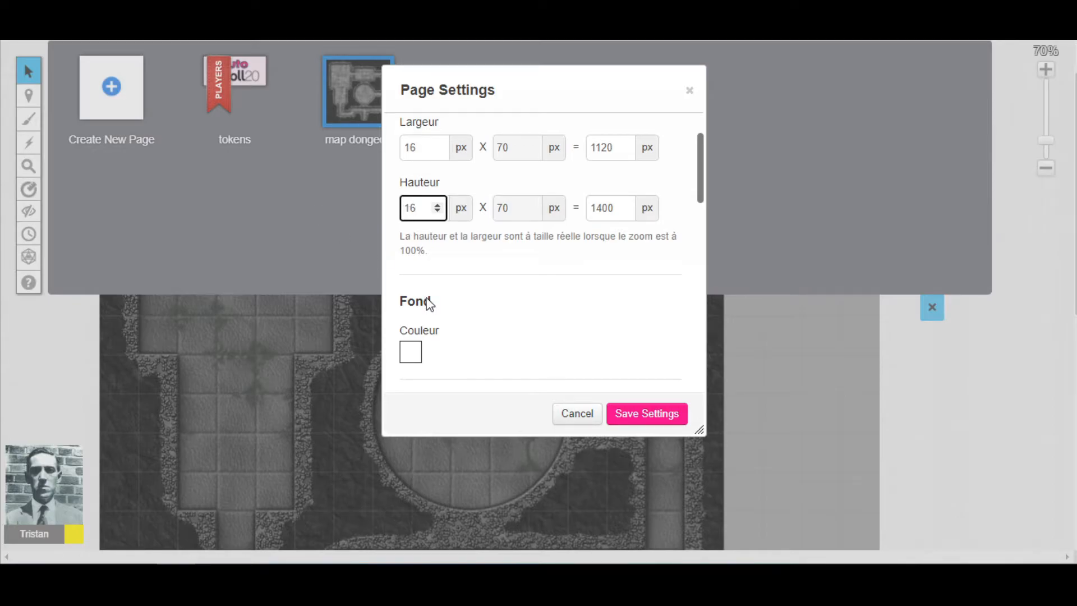
pyautogui.click(647, 413)
pyautogui.click(932, 307)
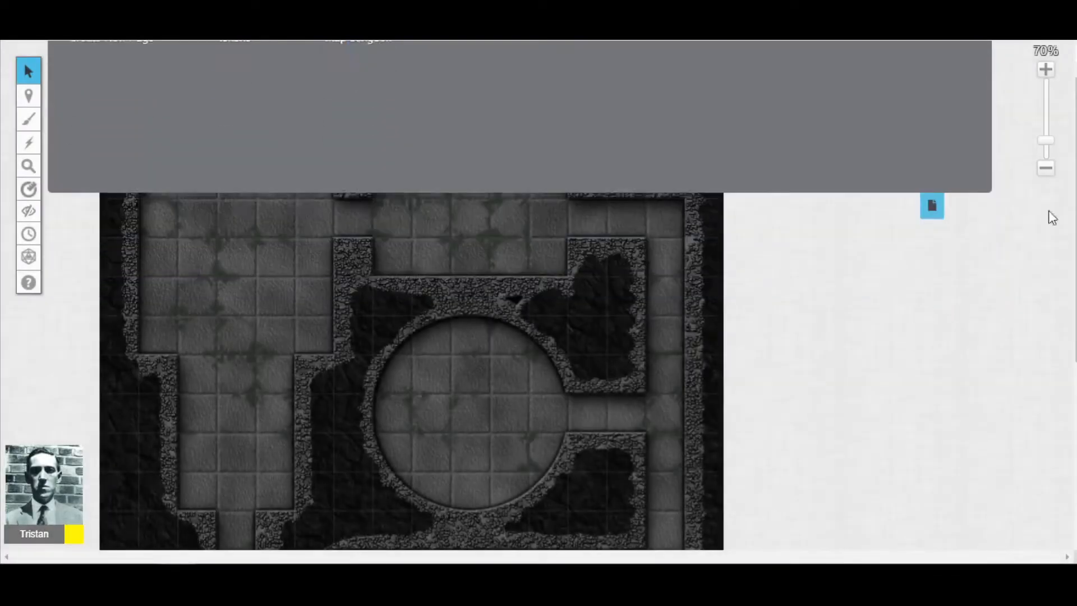
# Inspect the dungeon map at 100% zoom and review the settings of the map dongeon page.
pyautogui.click(1046, 69)
pyautogui.click(1046, 70)
pyautogui.click(1045, 70)
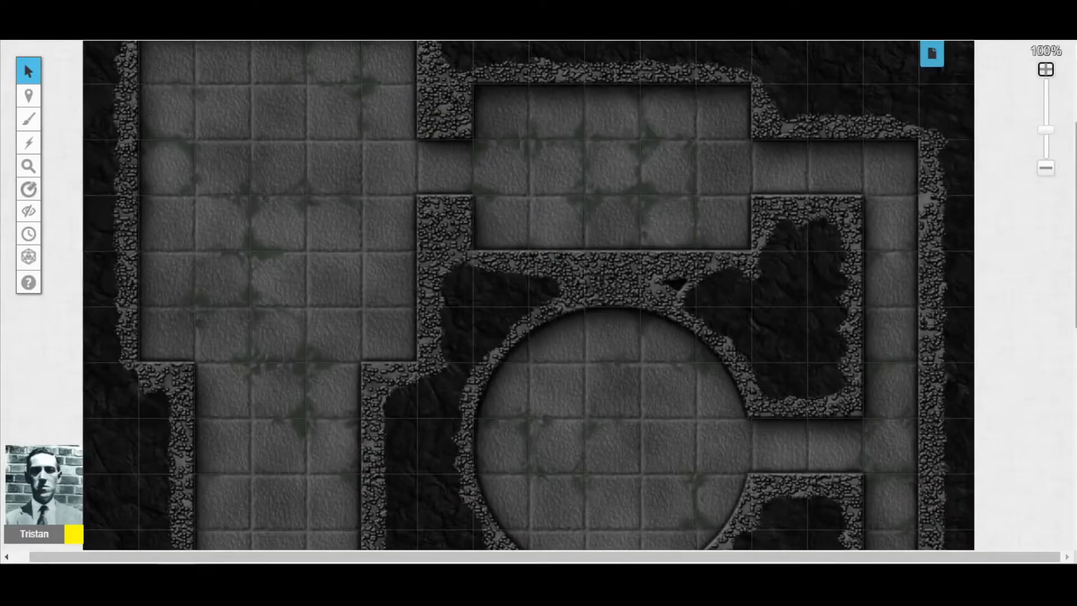
pyautogui.scroll(-9, 1068, 174)
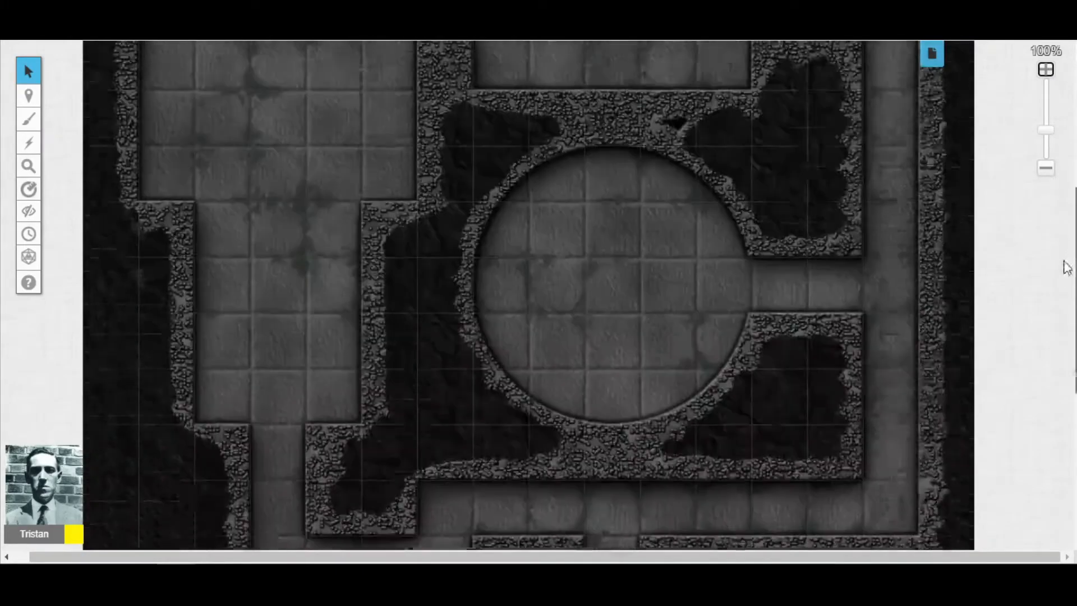
pyautogui.scroll(9, 1037, 214)
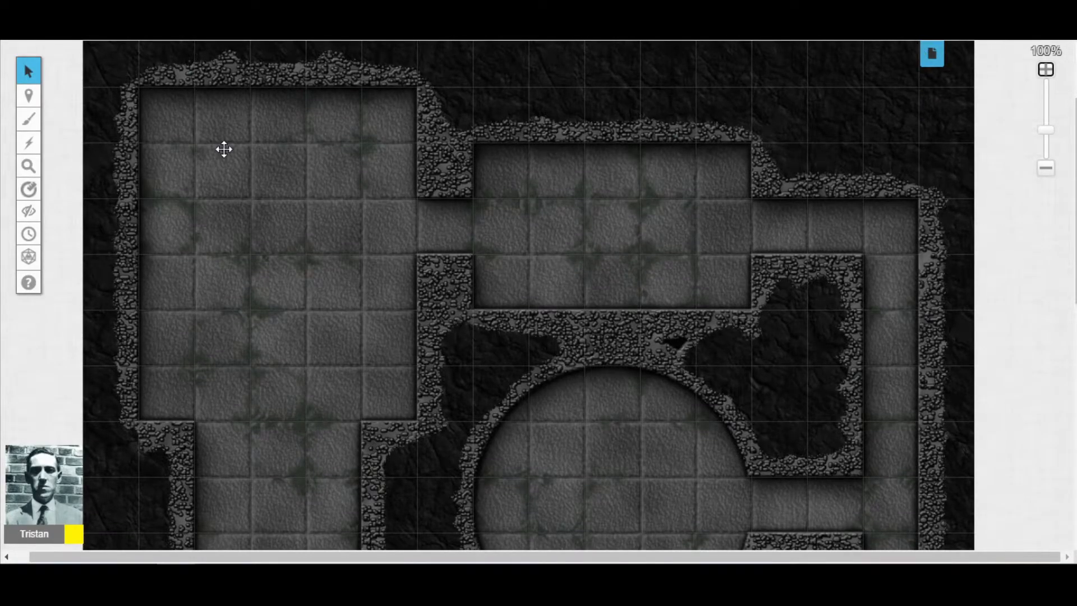
pyautogui.click(934, 54)
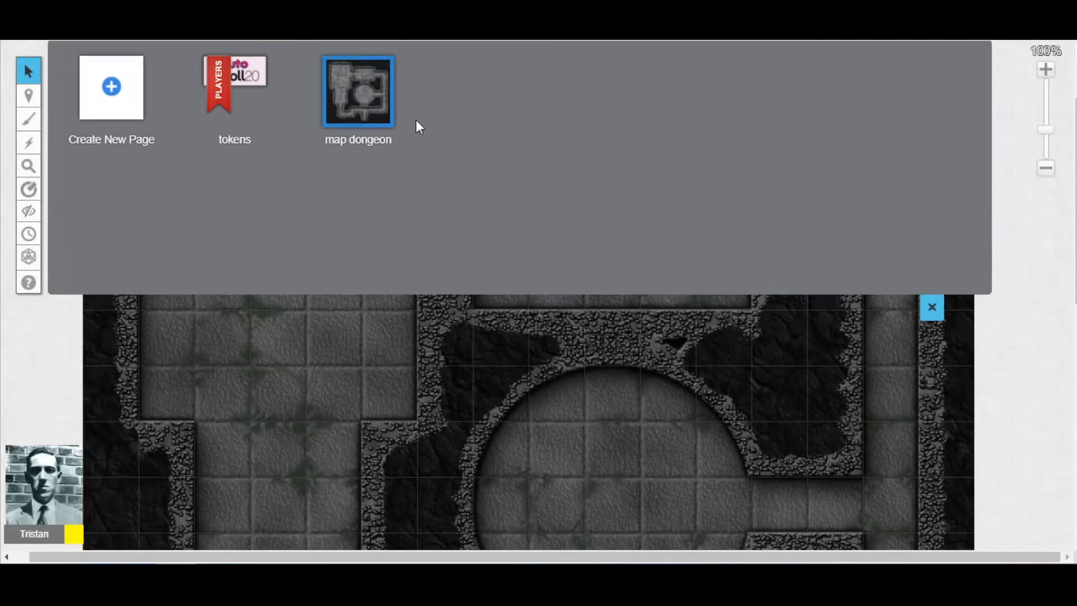
pyautogui.click(404, 69)
pyautogui.moveTo(703, 147); pyautogui.dragTo(703, 245)
pyautogui.click(628, 413)
pyautogui.click(930, 320)
# On the tokens page, copy the three small character tokens from the Objets & Pions layer.
pyautogui.click(253, 94)
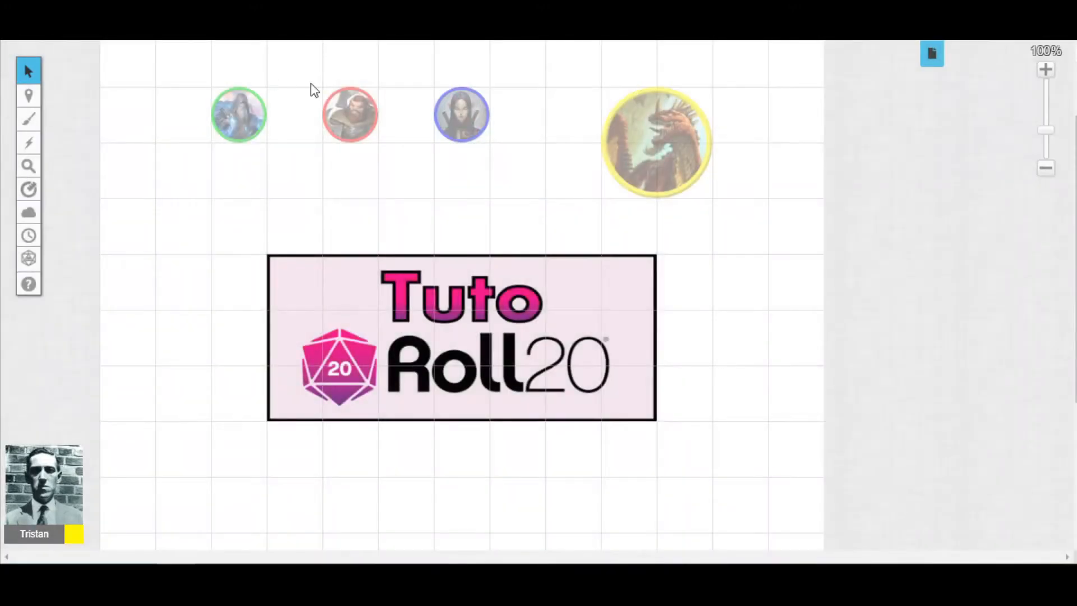
pyautogui.moveTo(174, 64); pyautogui.dragTo(502, 159)
pyautogui.moveTo(25, 107)
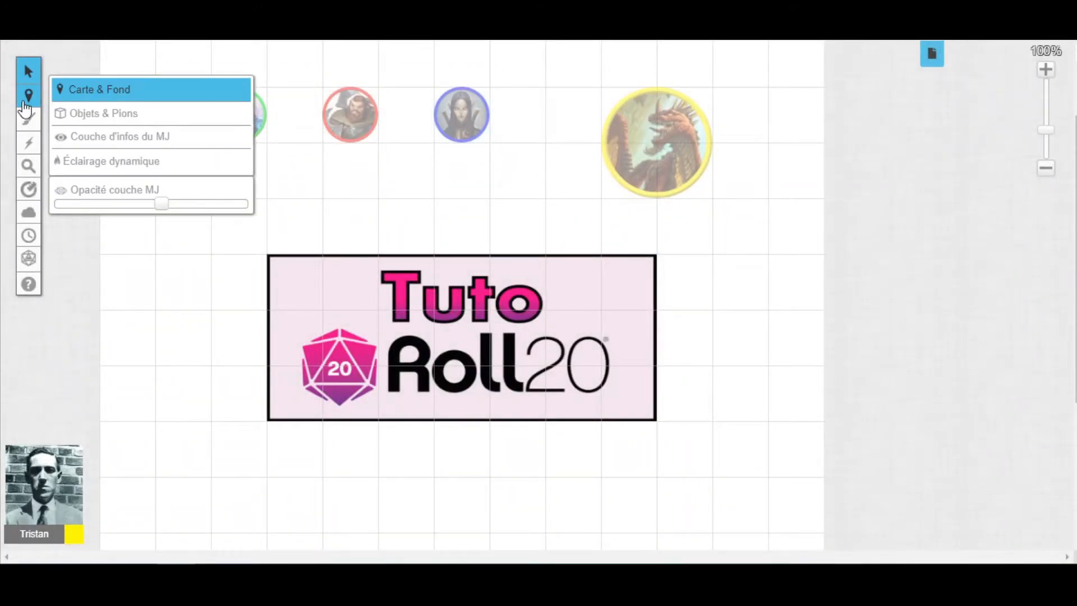
pyautogui.click(115, 120)
pyautogui.moveTo(174, 80); pyautogui.dragTo(511, 168)
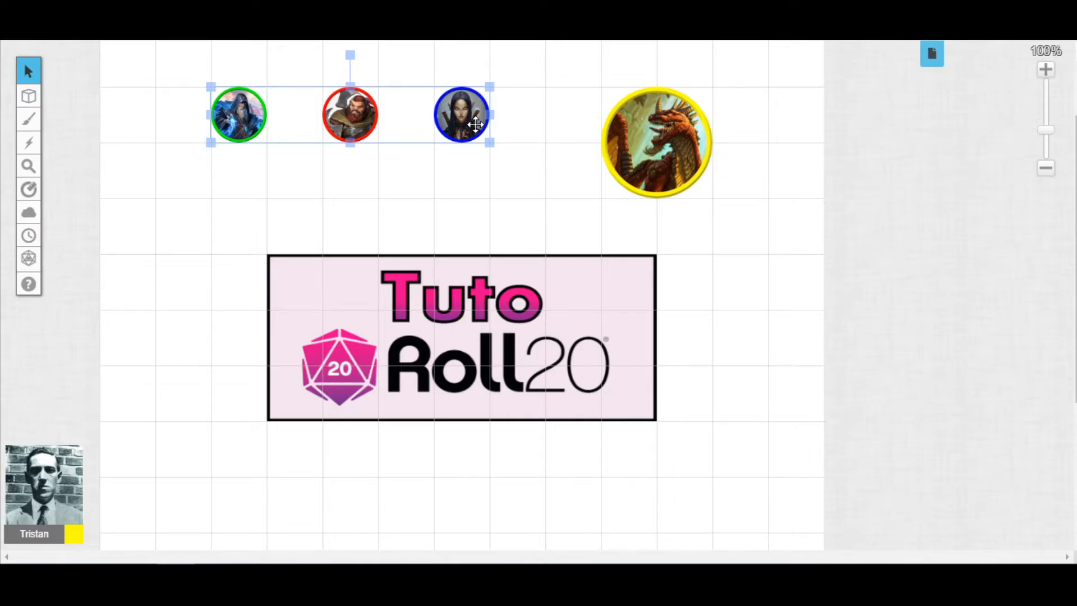
# Paste the three character tokens into the large upper-left room of the map dongeon page.
pyautogui.click(932, 52)
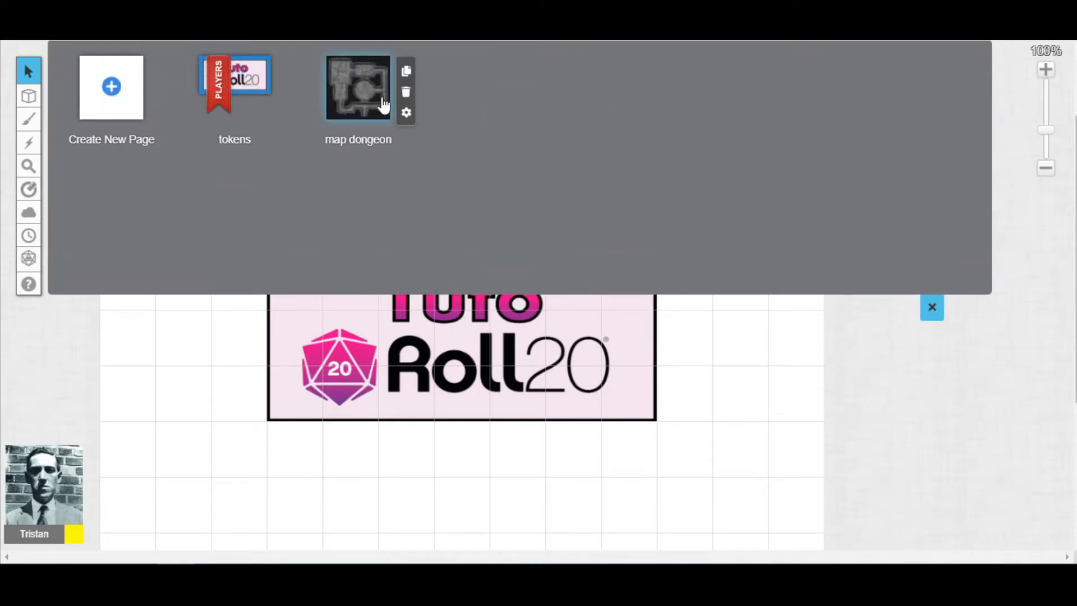
pyautogui.click(387, 104)
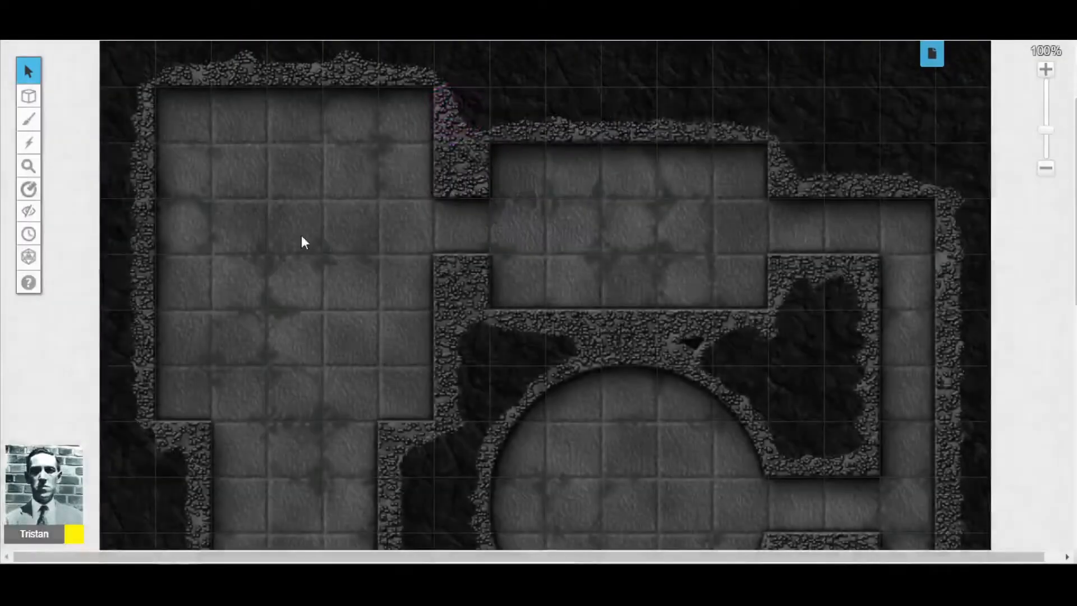
pyautogui.rightClick(301, 236)
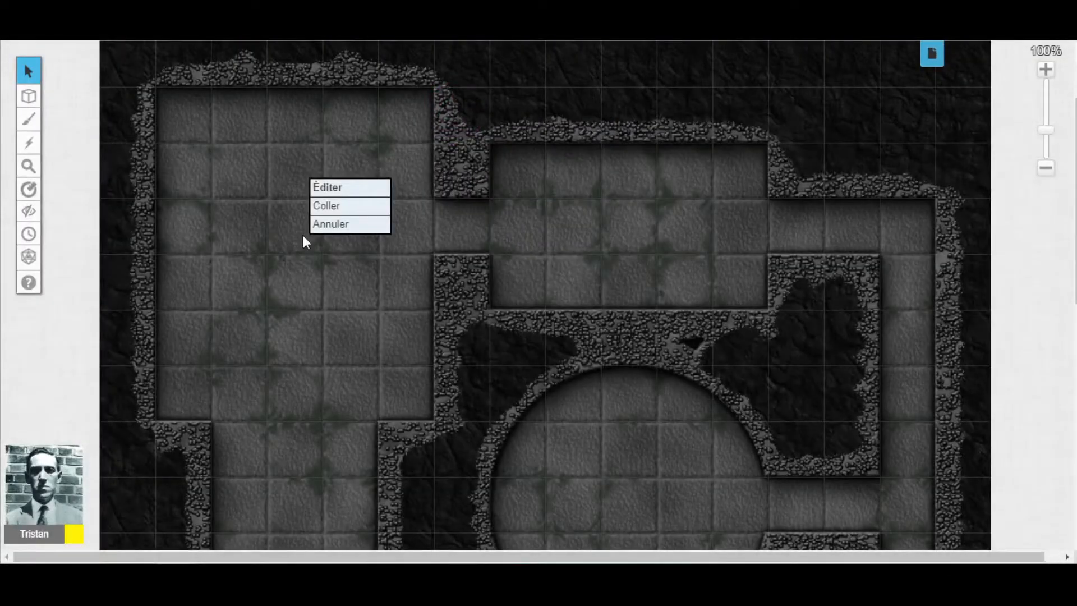
pyautogui.click(326, 206)
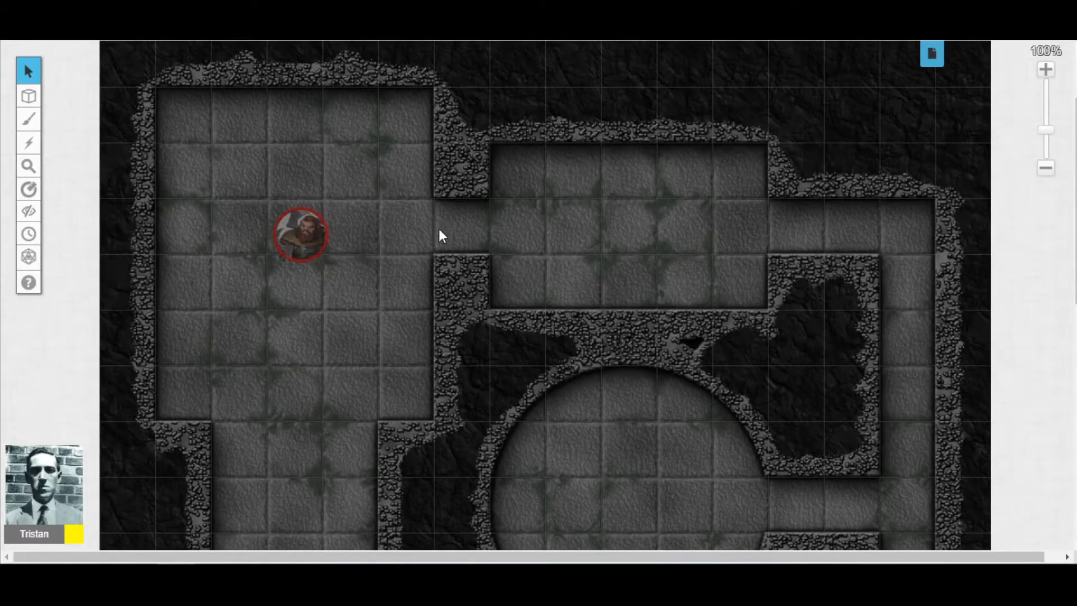
# Arrange the tokens in the upper-left room: green and blue in the second row of squares, red between them two rows lower.
pyautogui.moveTo(178, 238); pyautogui.dragTo(252, 185)
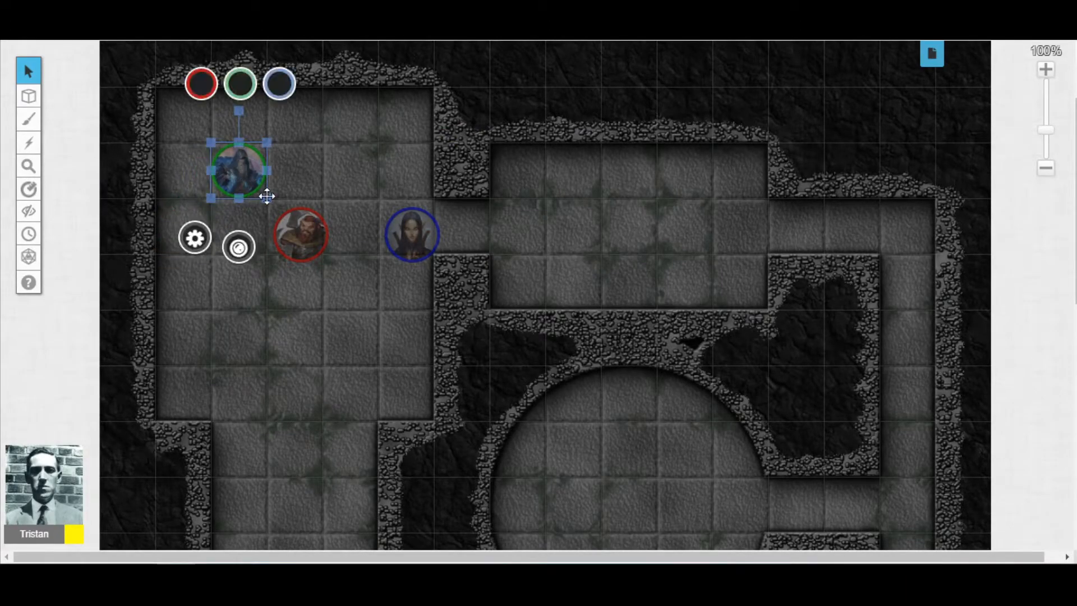
pyautogui.moveTo(298, 257); pyautogui.dragTo(298, 275)
pyautogui.moveTo(418, 240); pyautogui.dragTo(356, 176)
pyautogui.click(522, 230)
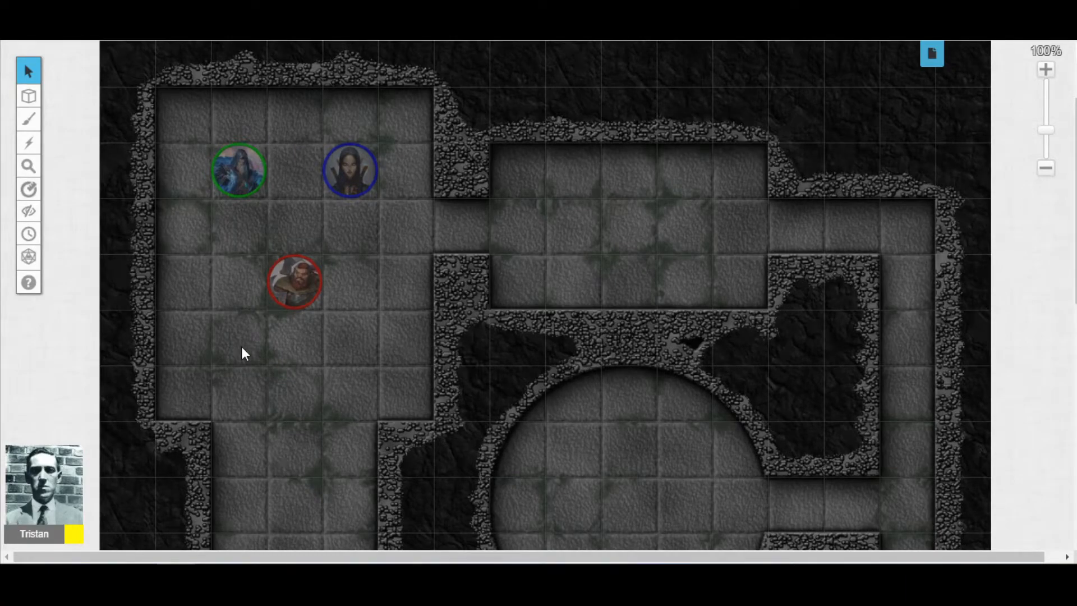
# Enable Champ de vision in the blue-ringed token's dynamic lighting settings and save them.
pyautogui.click(336, 188)
pyautogui.click(356, 170)
pyautogui.doubleClick(355, 173)
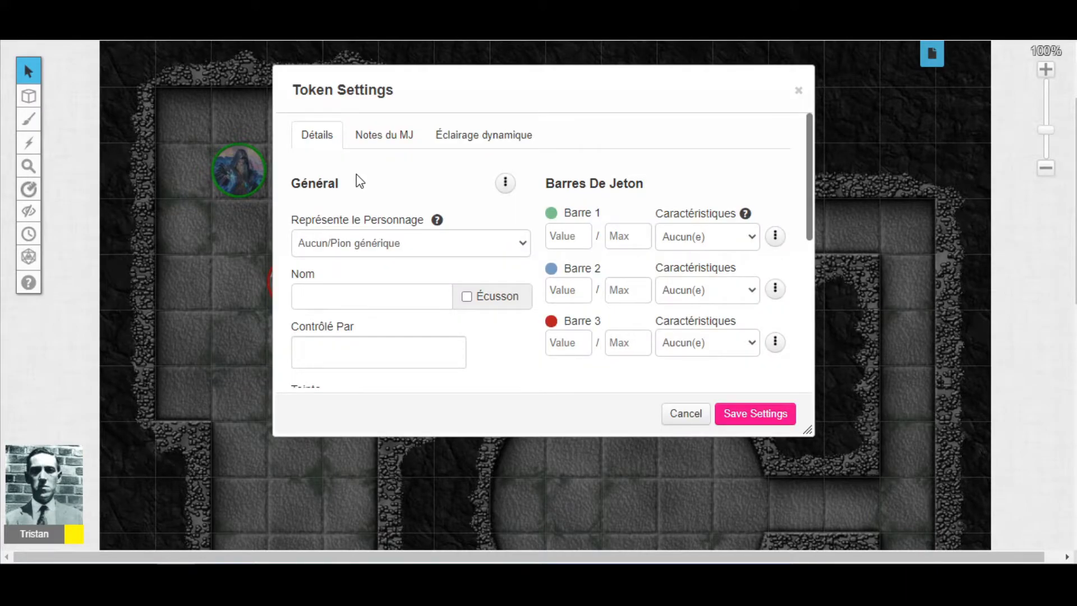
pyautogui.click(481, 145)
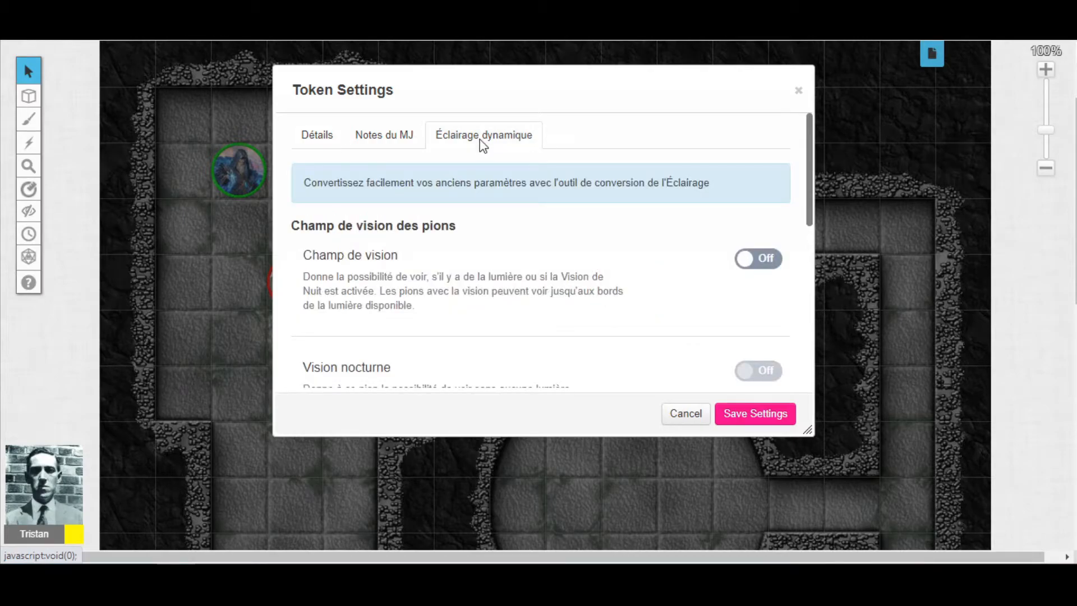
pyautogui.click(747, 263)
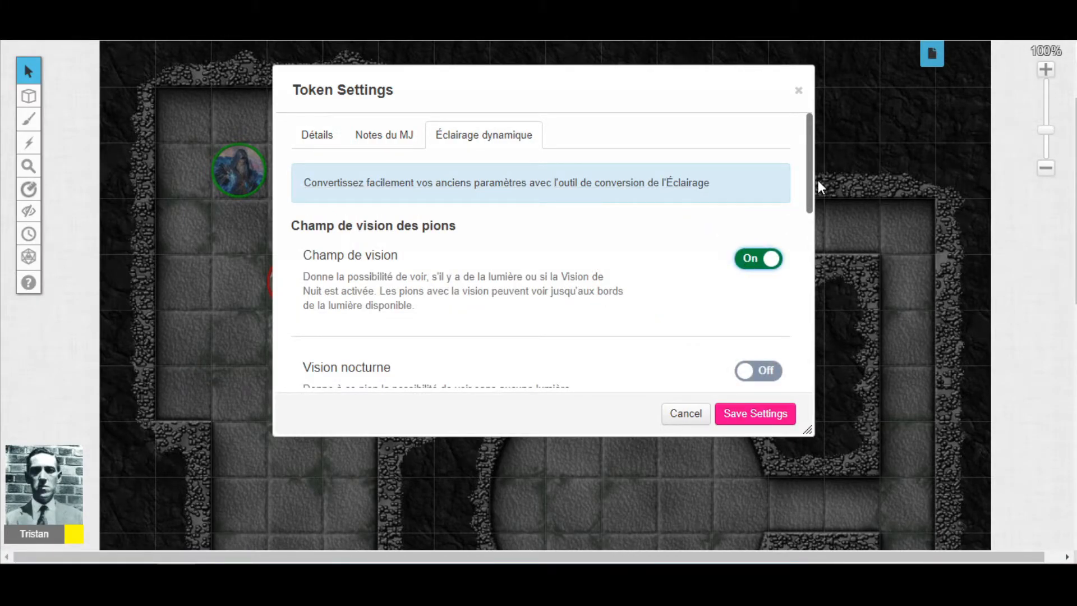
pyautogui.moveTo(809, 172); pyautogui.dragTo(817, 212)
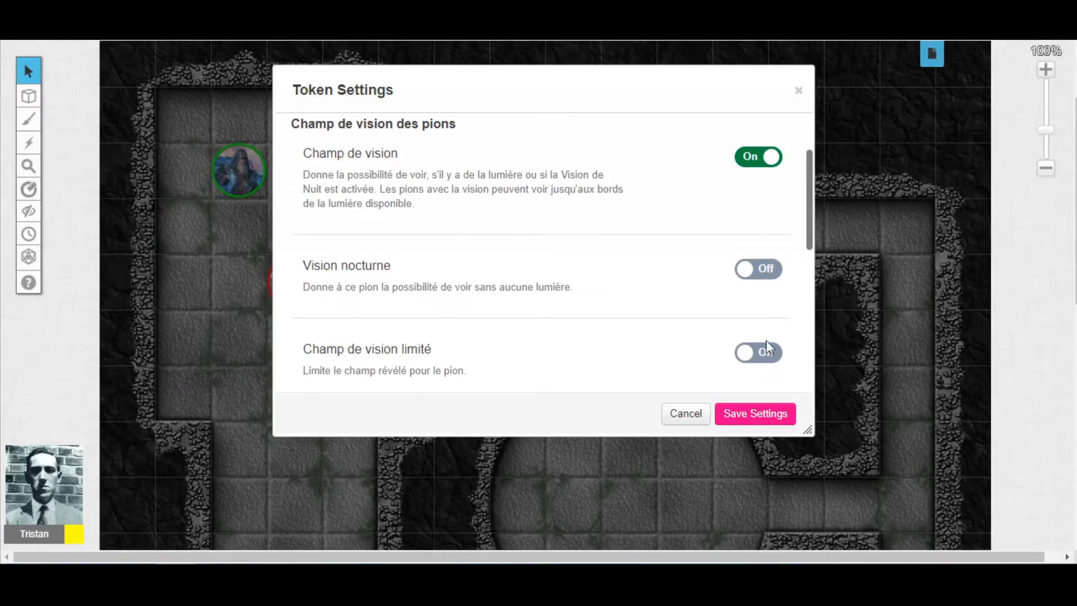
pyautogui.click(757, 416)
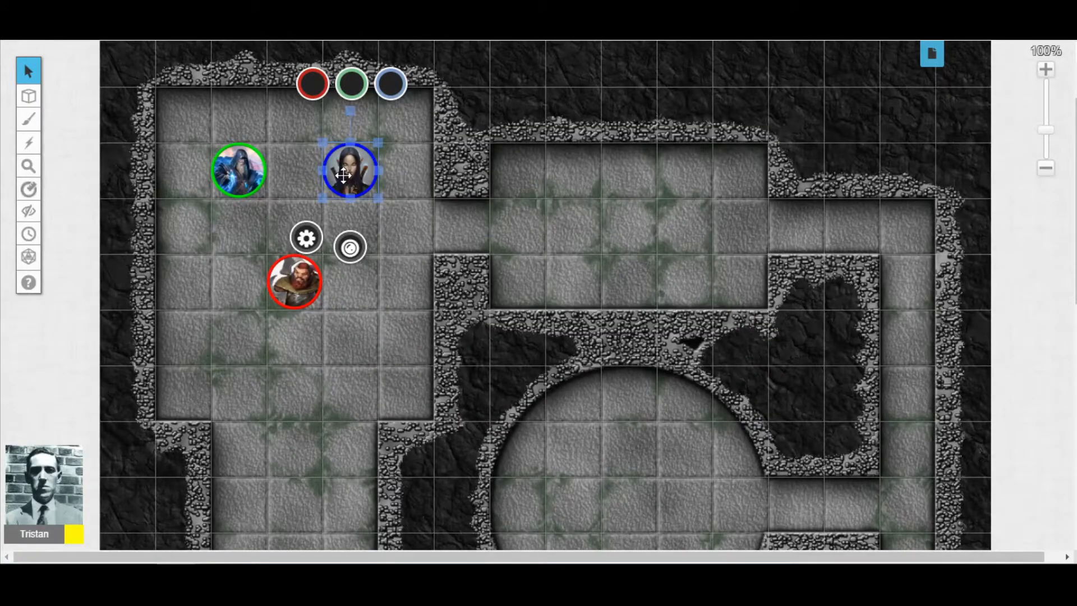
pyautogui.click(403, 271)
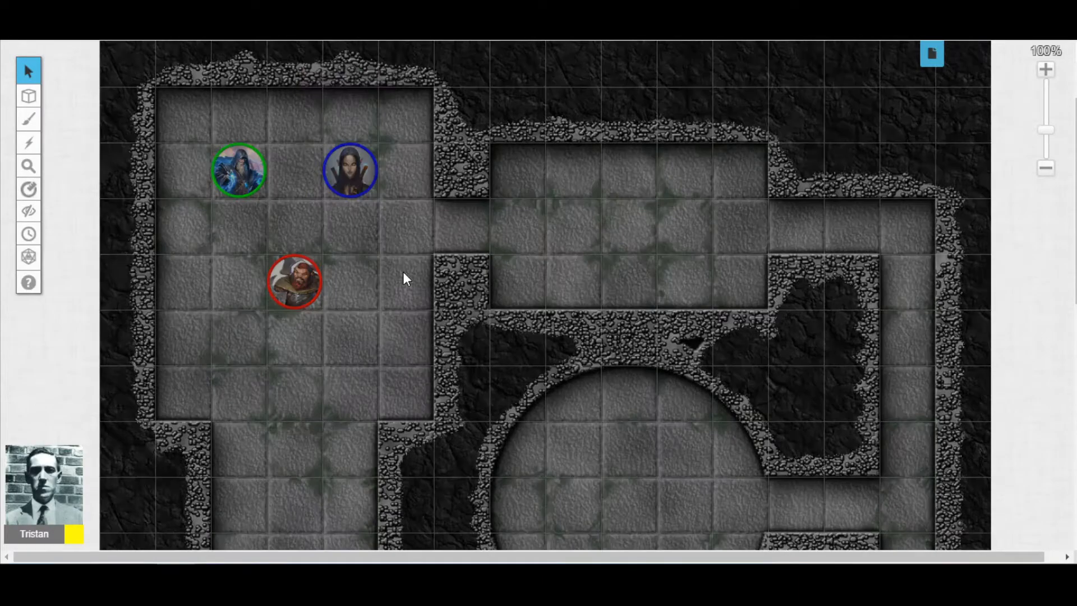
pyautogui.click(354, 180)
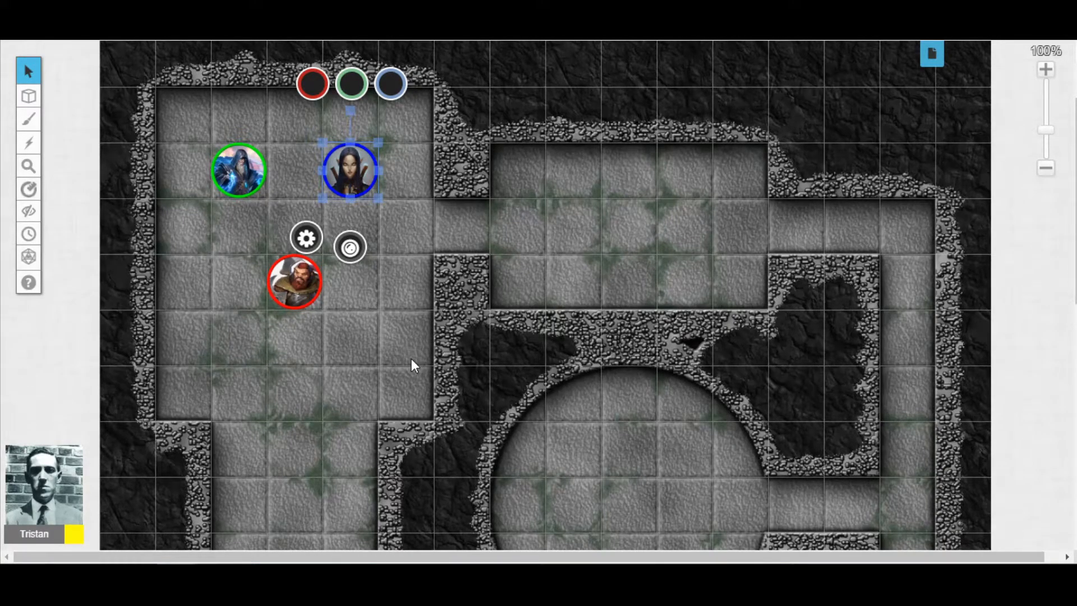
pyautogui.click(412, 360)
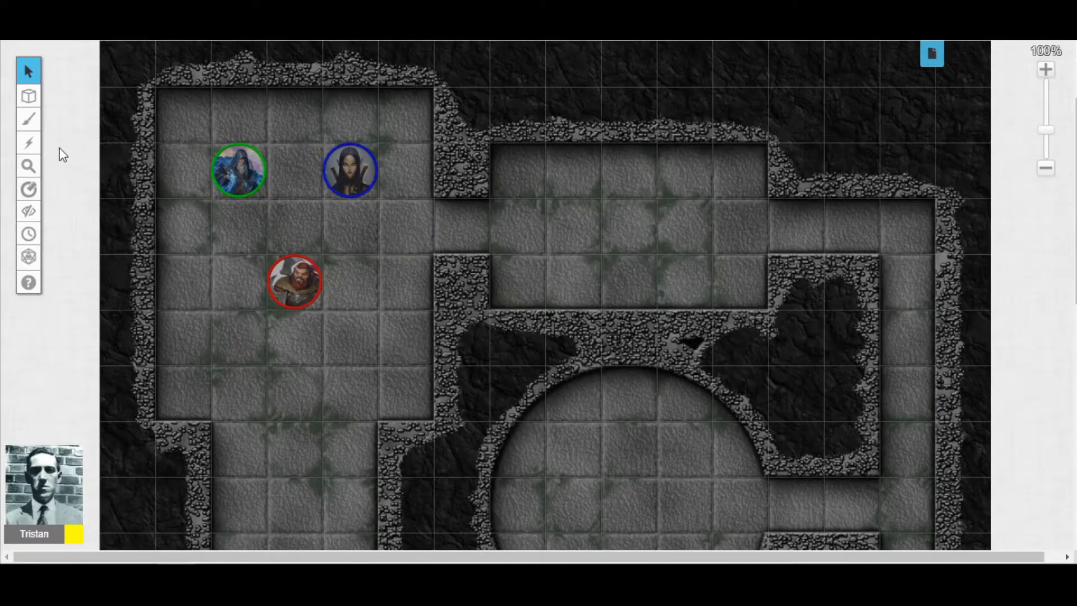
# Switch to the Éclairage dynamique layer and set up the Polygone/ligne tool with a green stroke colour.
pyautogui.moveTo(29, 101)
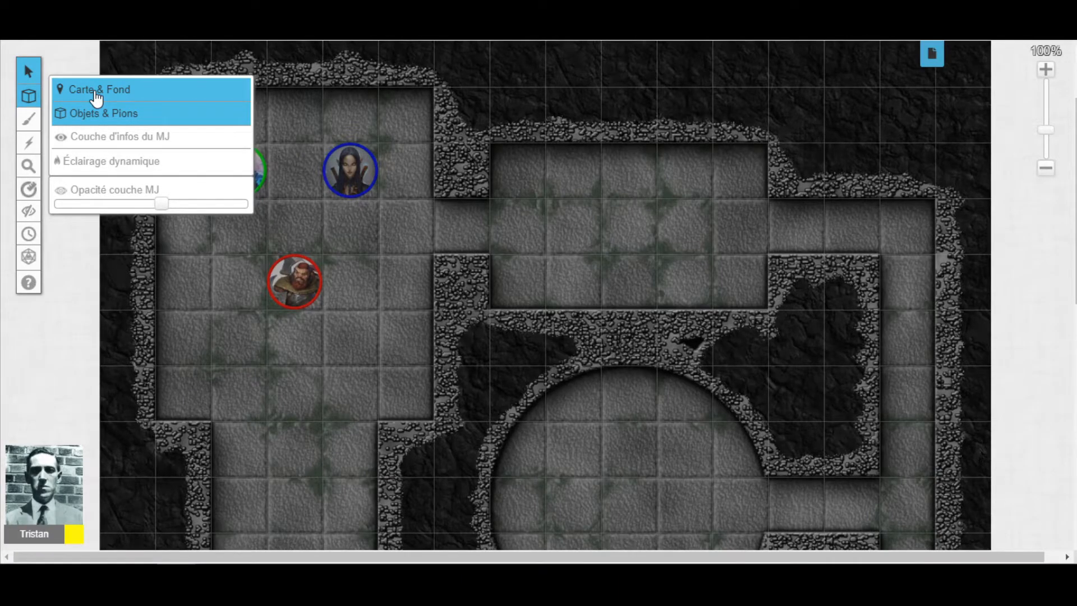
pyautogui.click(147, 168)
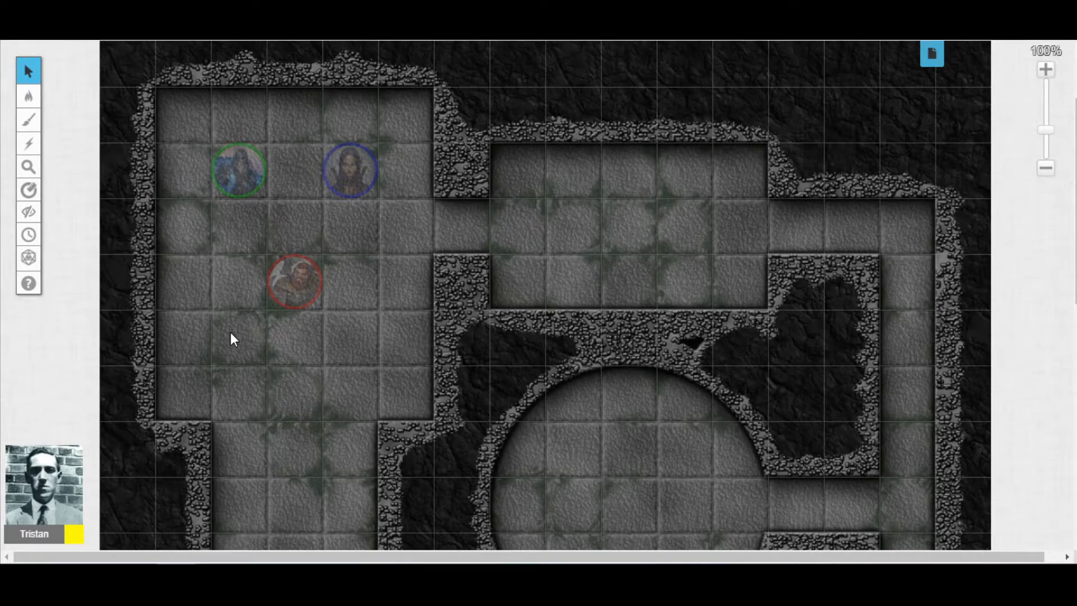
pyautogui.moveTo(31, 129)
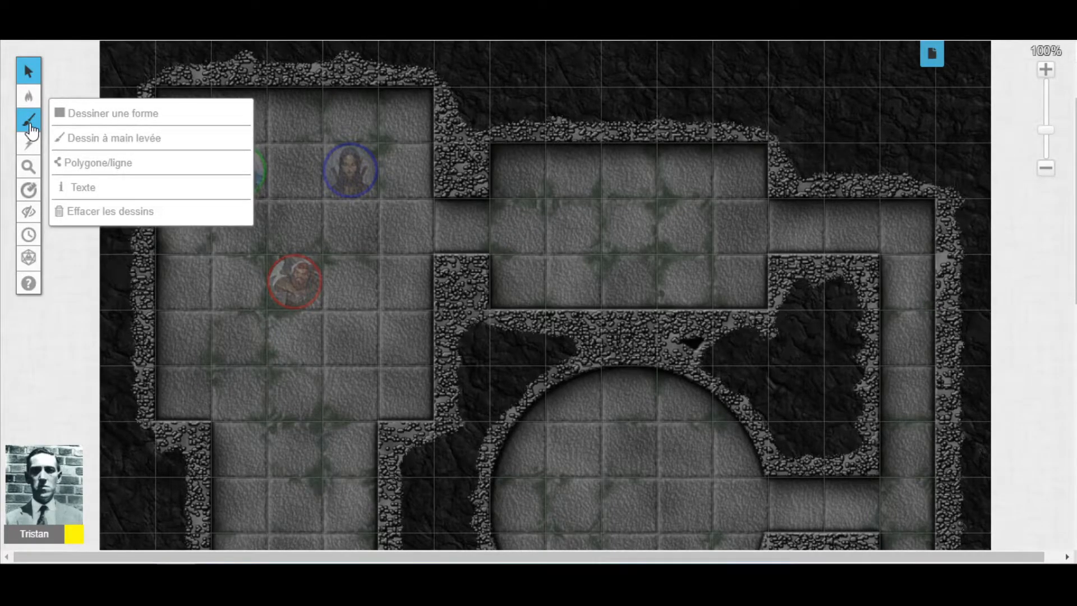
pyautogui.click(124, 171)
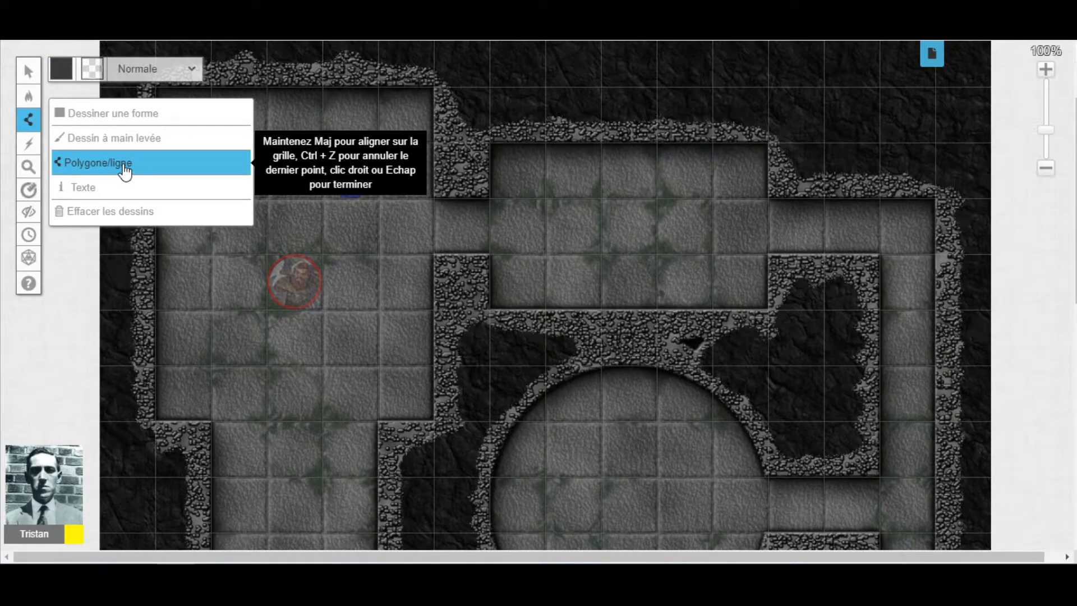
pyautogui.click(62, 69)
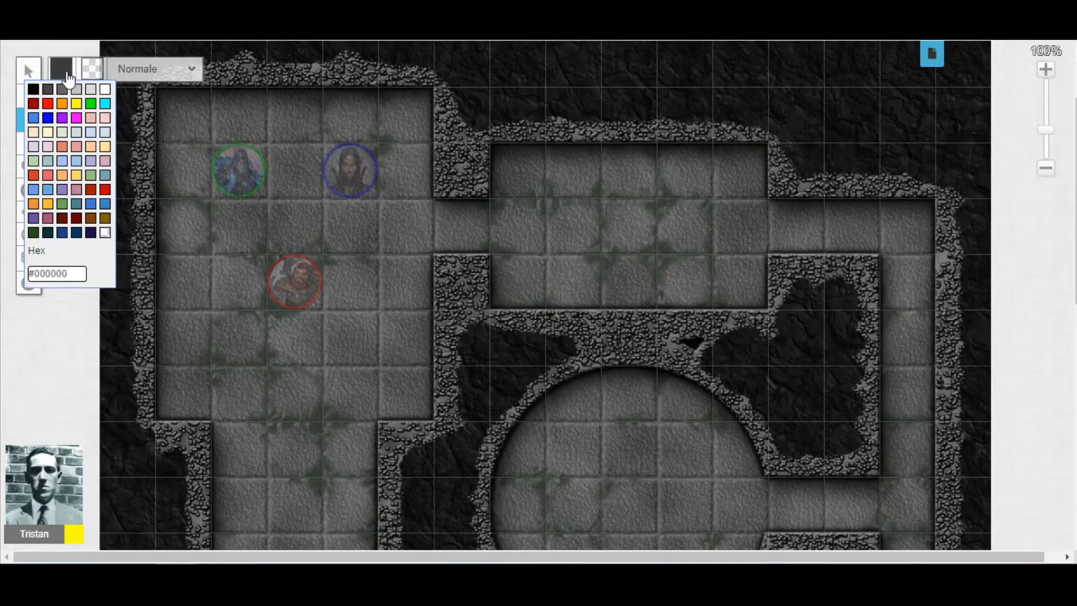
pyautogui.click(92, 105)
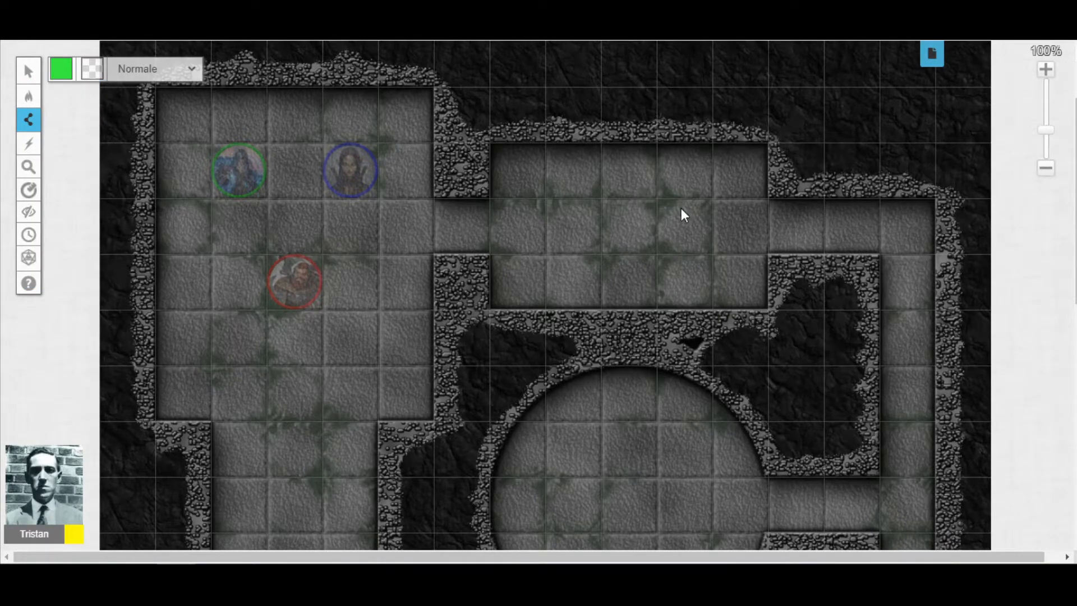
pyautogui.scroll(2, 681, 211)
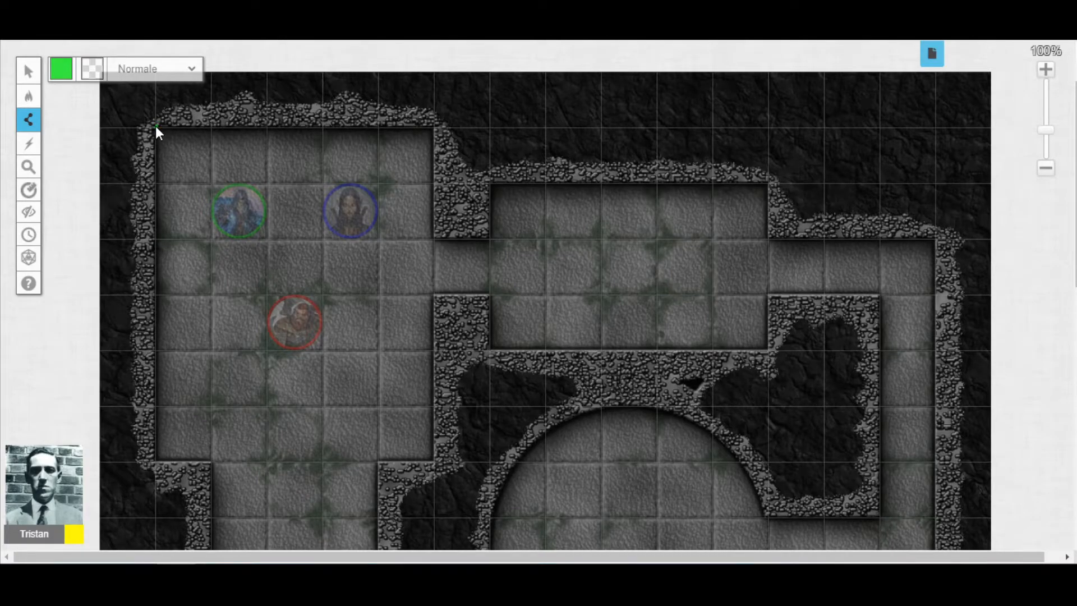
# Trace a green wall from the large room's upper-left corner along its top, past the connecting passage, around the middle room's top to its east opening.
pyautogui.click(433, 127)
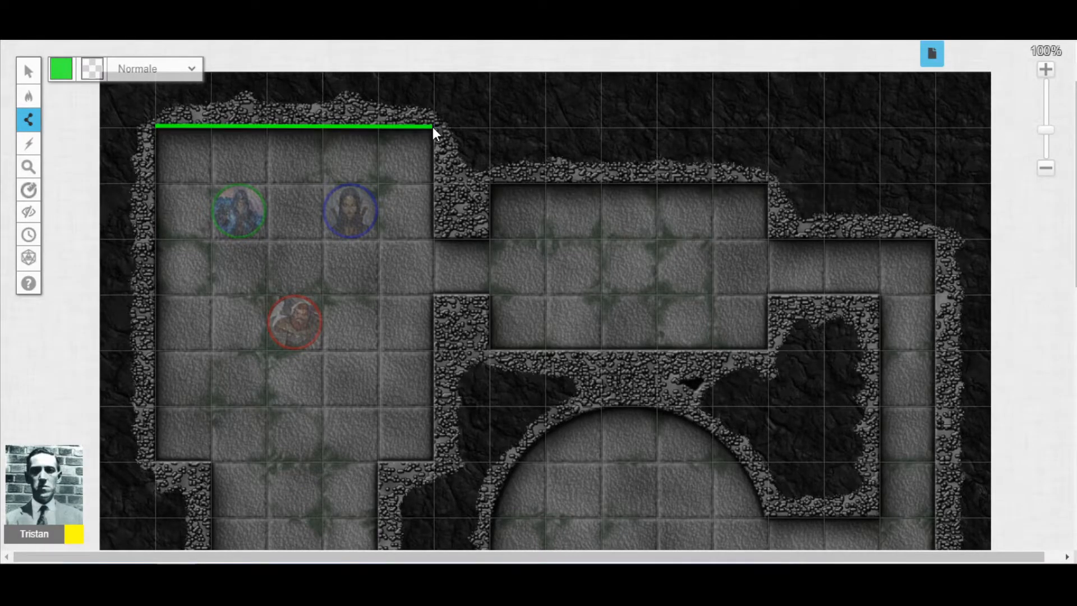
pyautogui.click(433, 234)
pyautogui.click(489, 237)
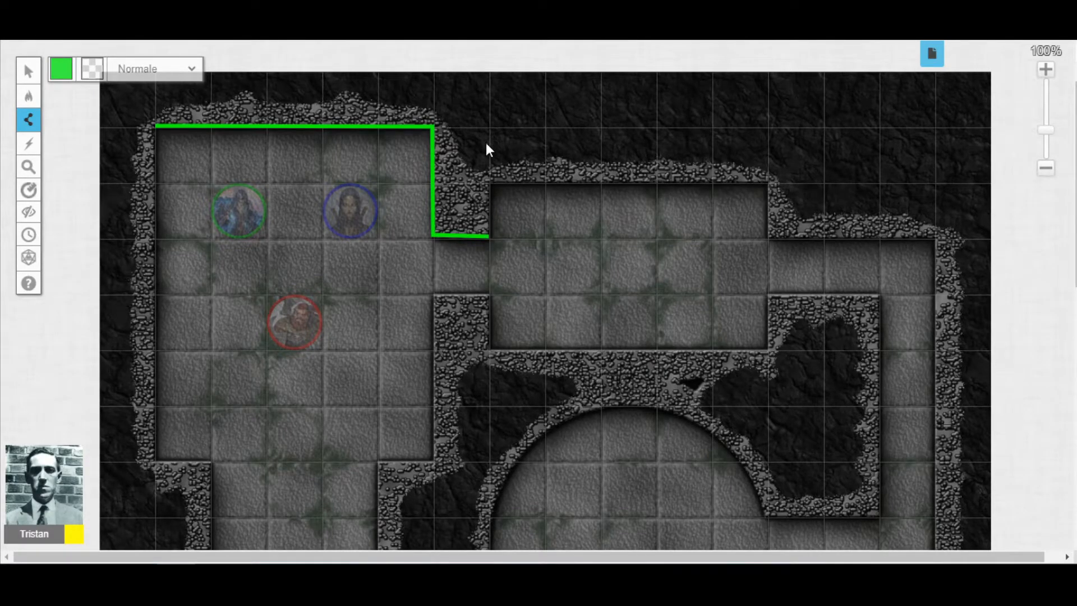
pyautogui.click(488, 181)
pyautogui.click(768, 186)
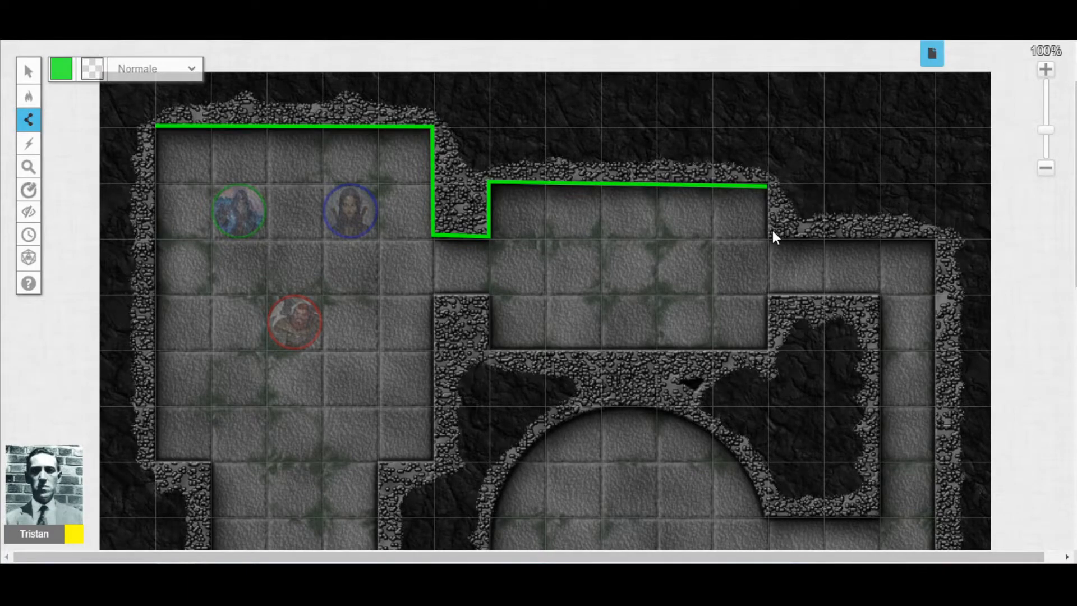
pyautogui.click(767, 236)
pyautogui.doubleClick(768, 237)
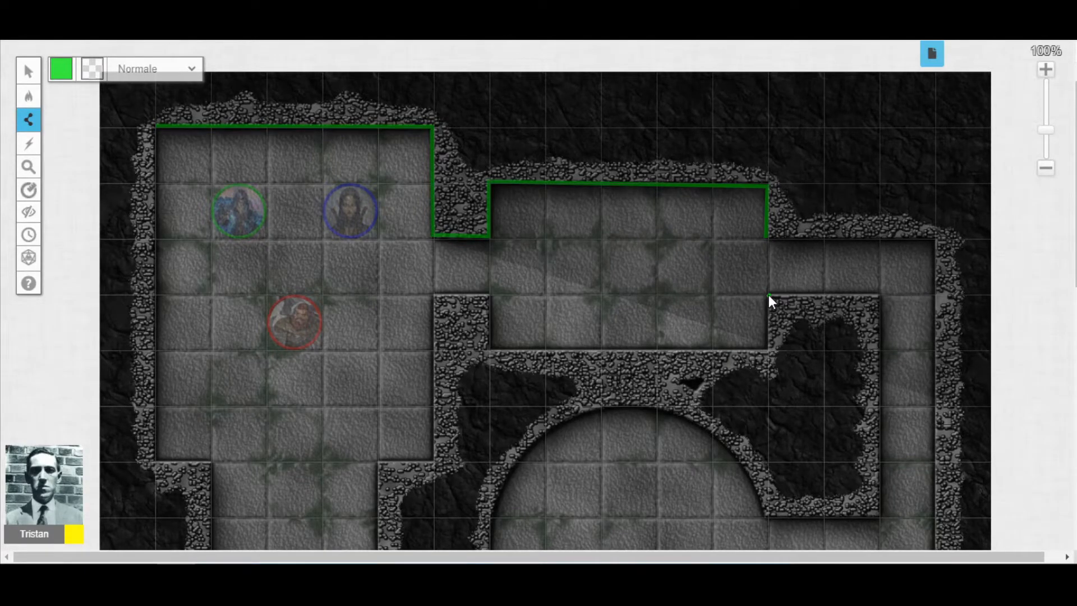
# Trace a wall from the middle room's east opening around its lower side, the passage and the large room's right side to the narrower section.
pyautogui.click(769, 348)
pyautogui.click(487, 346)
pyautogui.click(488, 296)
pyautogui.click(433, 296)
pyautogui.click(433, 459)
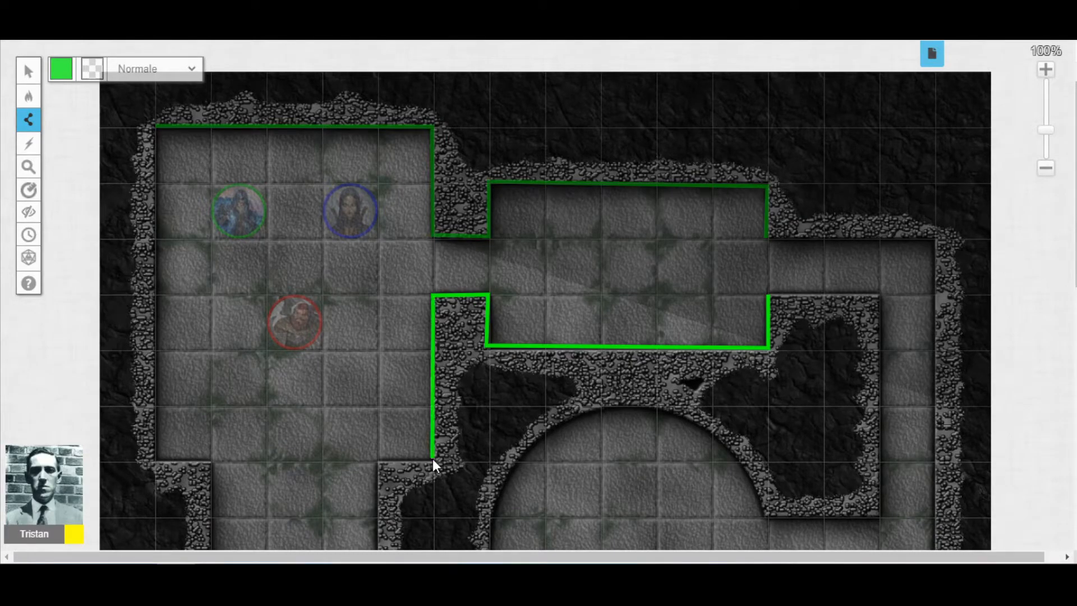
pyautogui.click(378, 458)
# Continue the wall down the narrower section, around the rock corner and along the lower corridor's upper edge, ending at its right-hand corner.
pyautogui.scroll(-5, 379, 458)
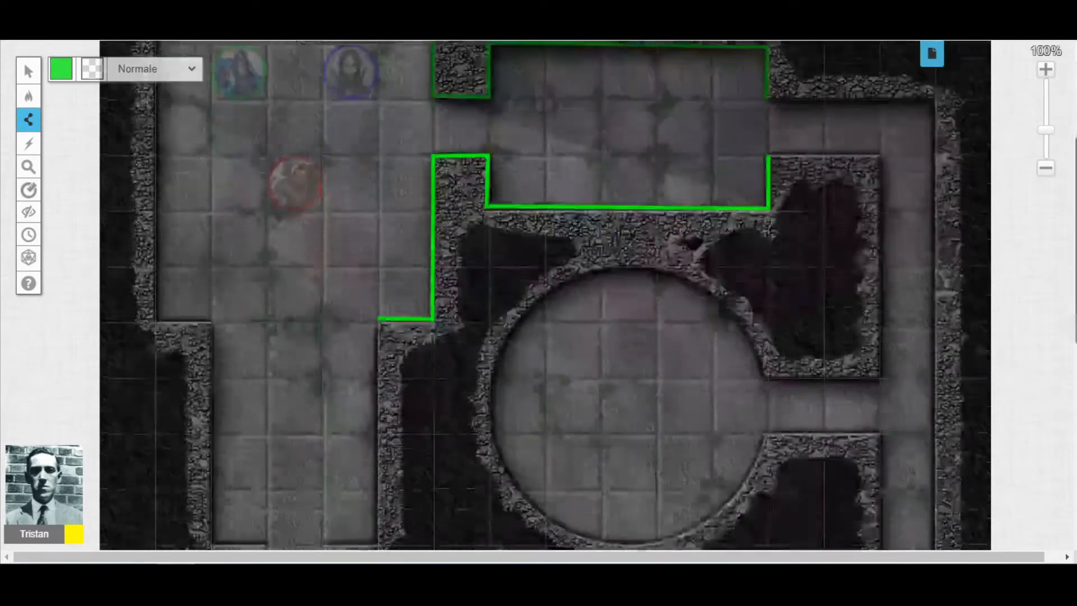
pyautogui.click(380, 388)
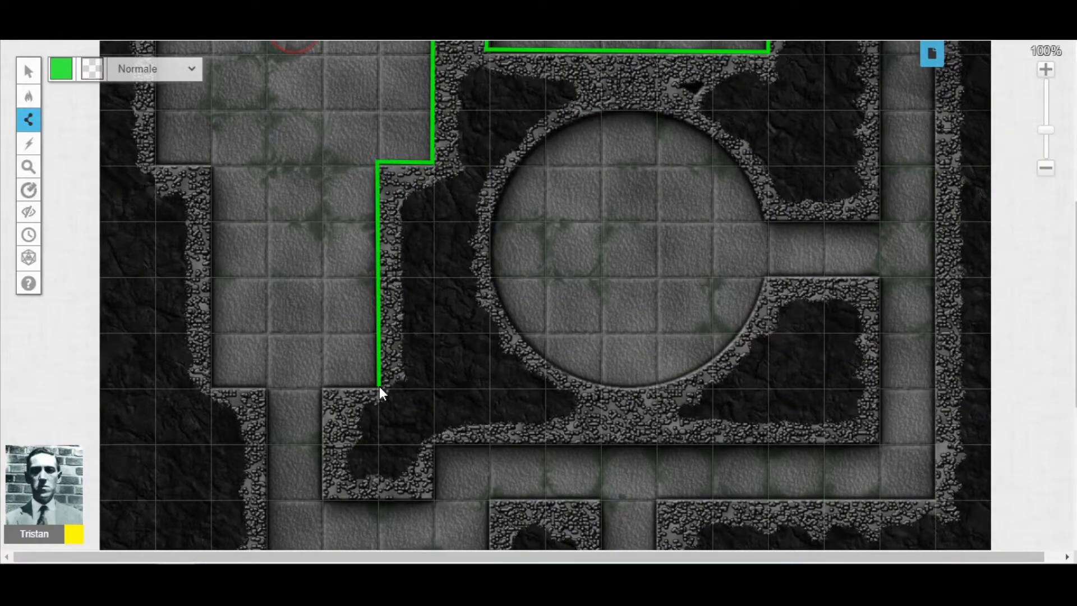
pyautogui.click(324, 387)
pyautogui.click(323, 496)
pyautogui.doubleClick(432, 497)
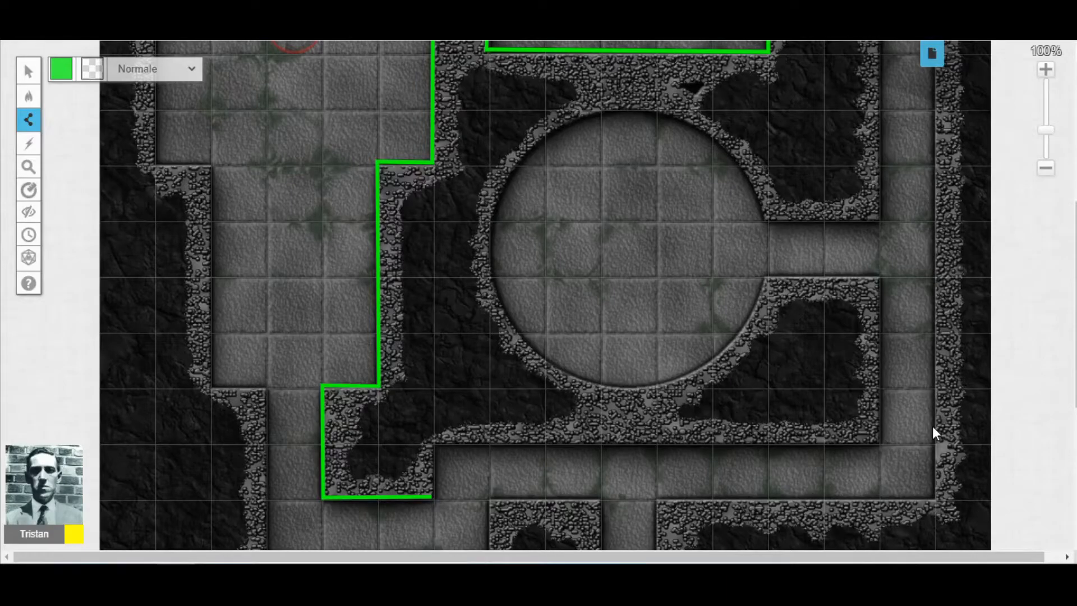
pyautogui.scroll(-1, 1028, 419)
pyautogui.scroll(-2, 446, 289)
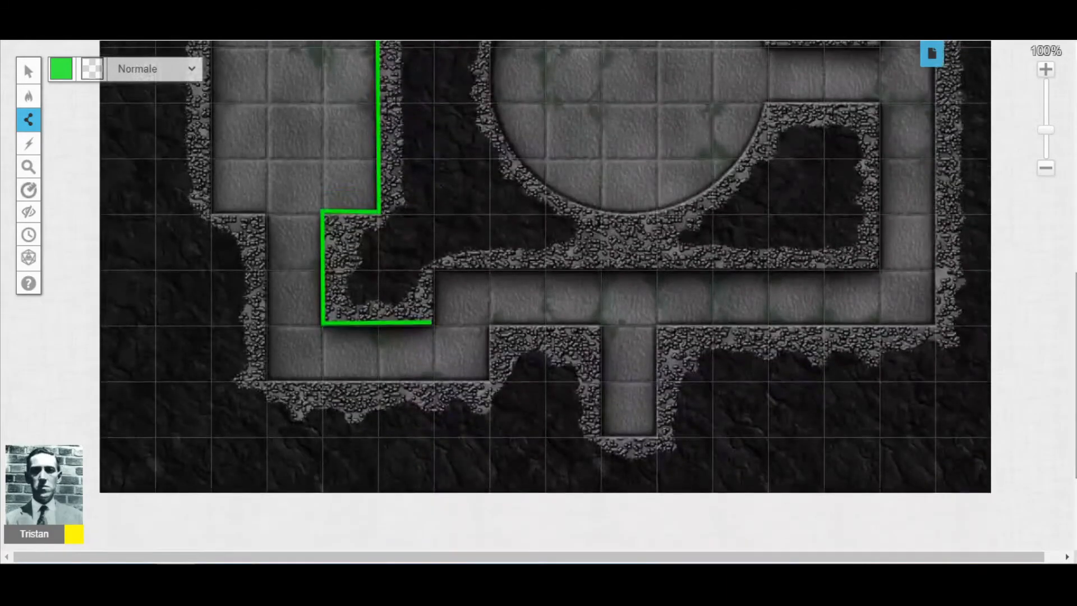
pyautogui.click(436, 270)
pyautogui.doubleClick(880, 264)
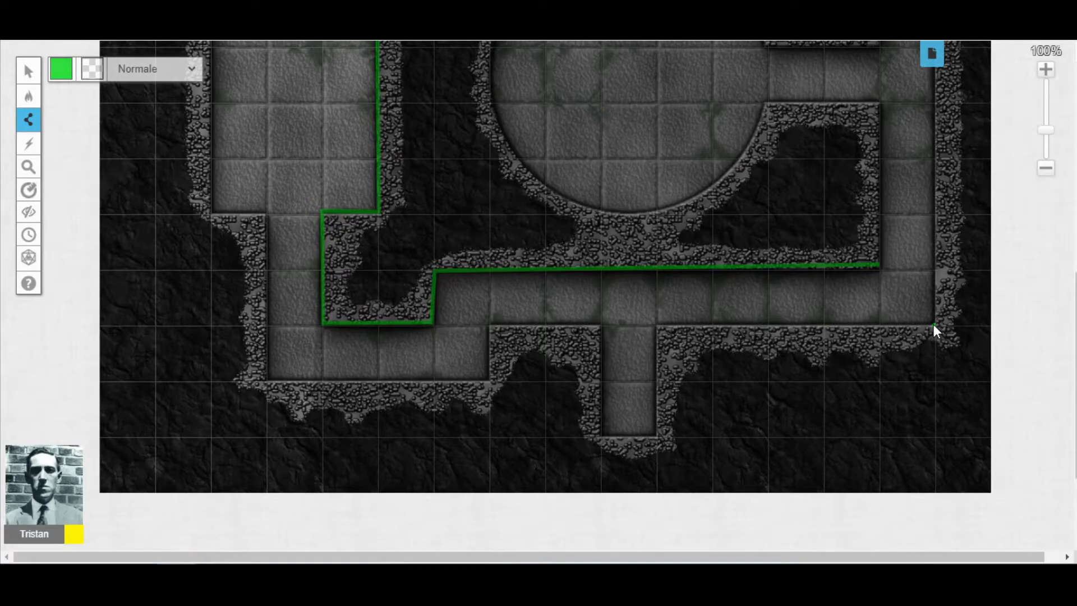
# Trace a wall along the lower corridor's bottom edge from its right end, around the dead-end alcove, to the corridor's lower-left corner.
pyautogui.click(658, 325)
pyautogui.click(657, 433)
pyautogui.click(600, 432)
pyautogui.click(601, 327)
pyautogui.click(489, 325)
pyautogui.click(489, 380)
pyautogui.click(268, 377)
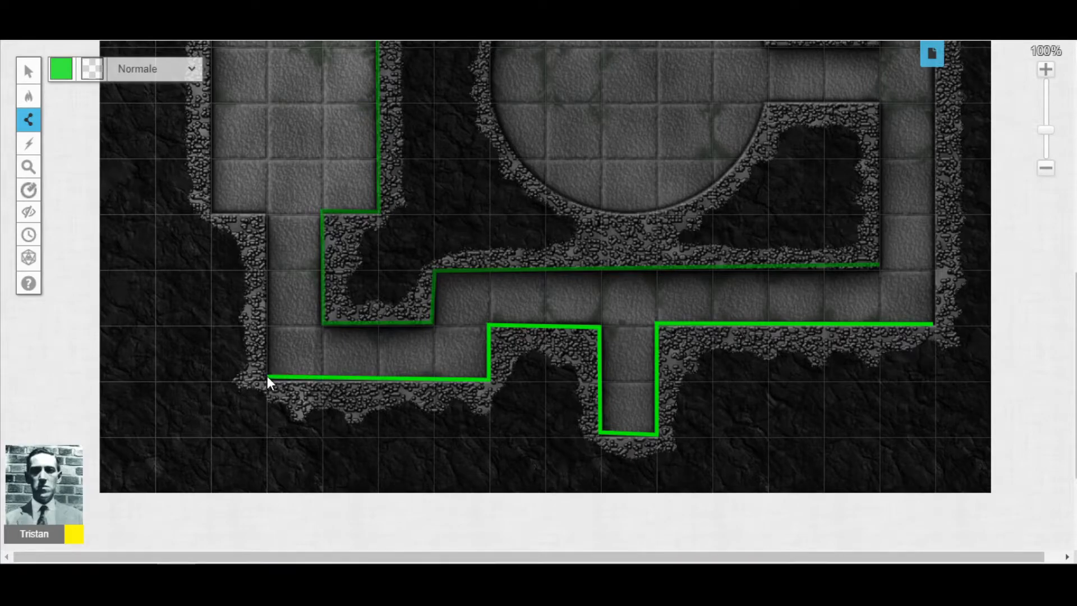
# Continue the wall up the left side of the corridor and narrower section, ending at the large room's upper-left corner.
pyautogui.click(265, 214)
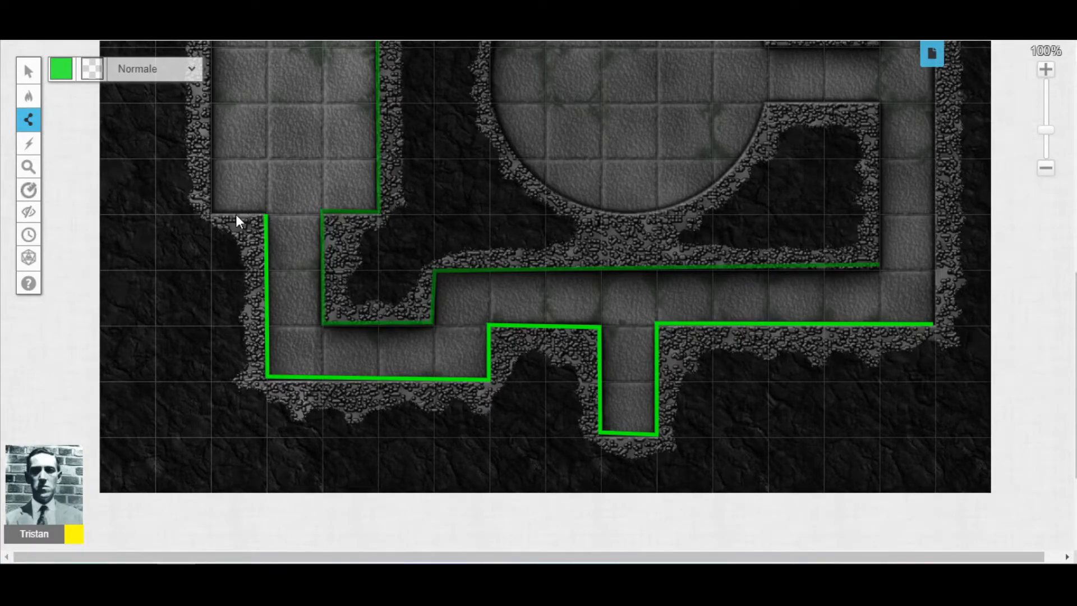
pyautogui.click(213, 214)
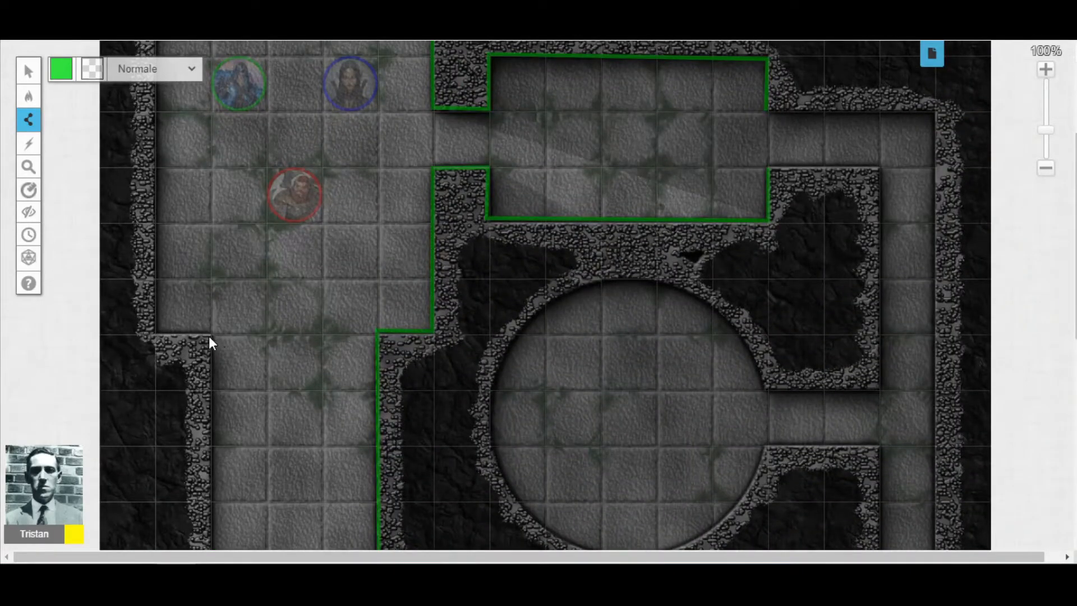
pyautogui.click(211, 335)
pyautogui.click(152, 331)
pyautogui.moveTo(1076, 286); pyautogui.dragTo(1070, 219)
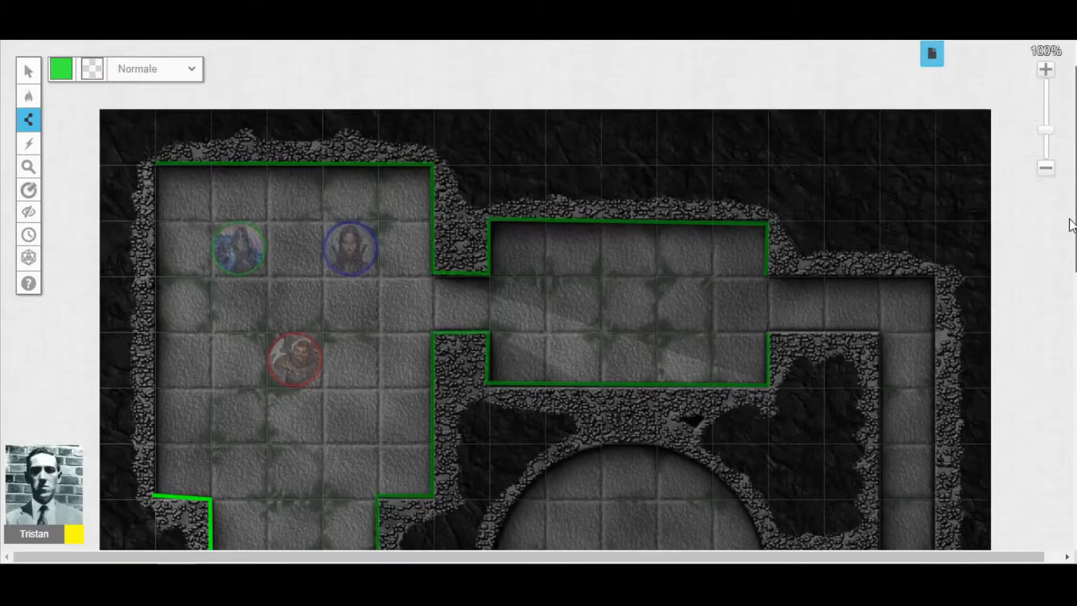
pyautogui.click(156, 162)
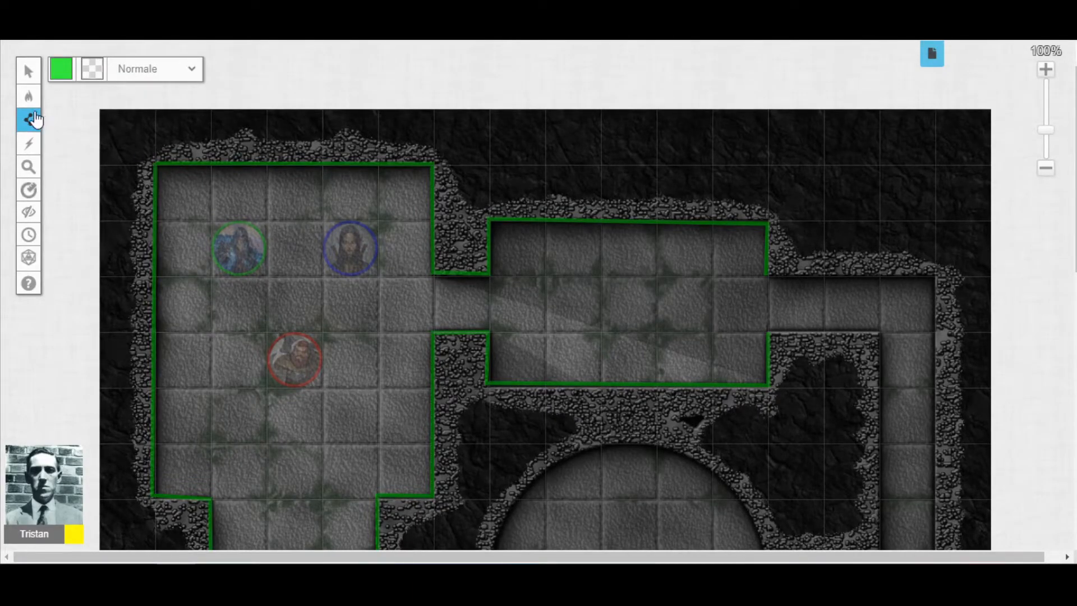
# Switch to the Objets & Pions layer and preview the blue-ringed token's line of sight against the traced walls.
pyautogui.moveTo(30, 112)
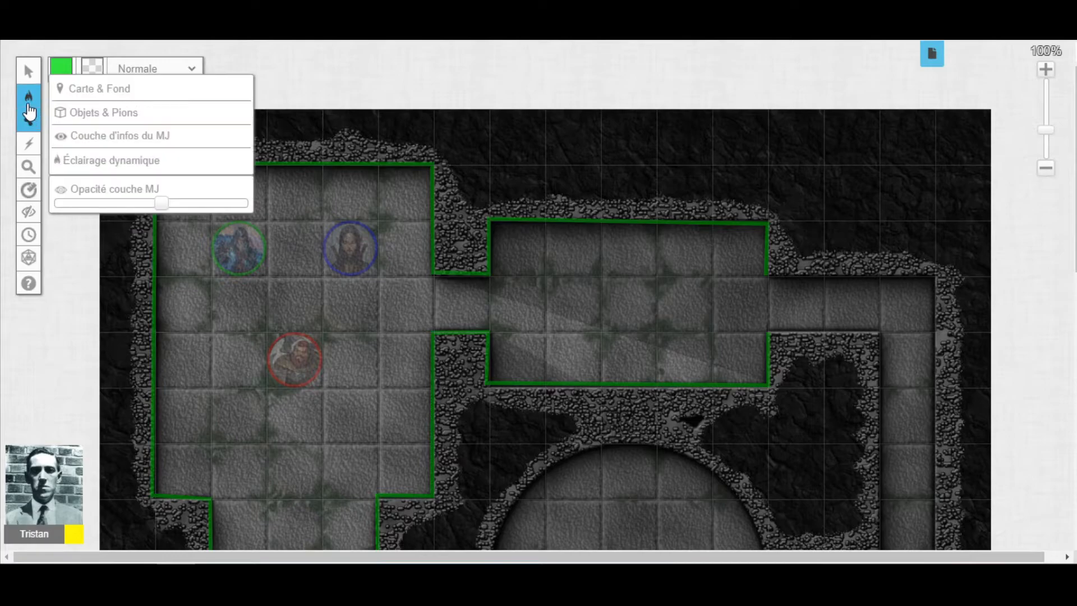
pyautogui.click(125, 114)
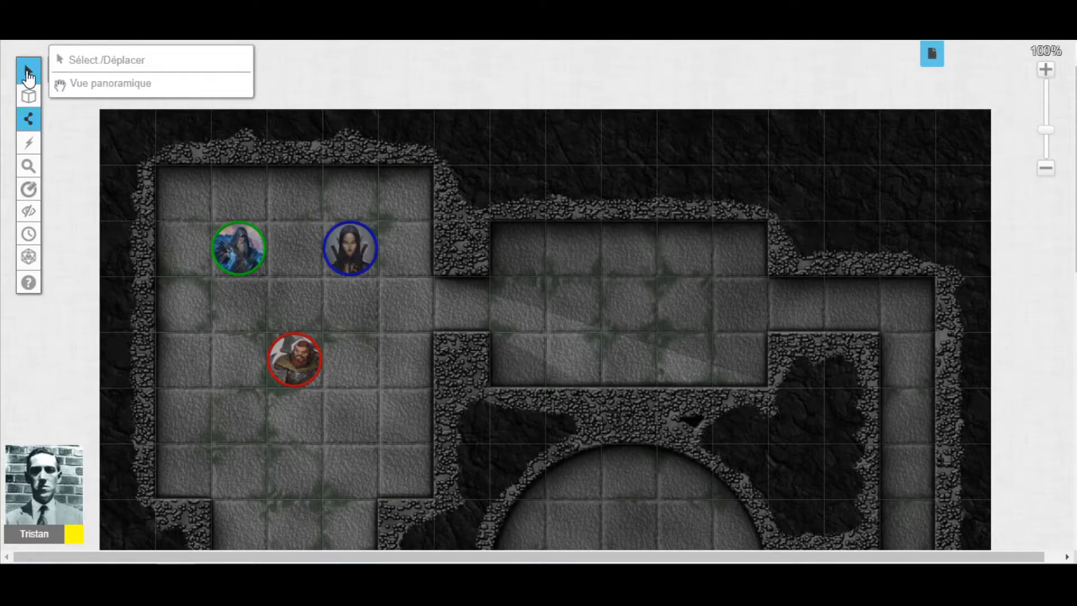
pyautogui.click(24, 69)
pyautogui.click(348, 241)
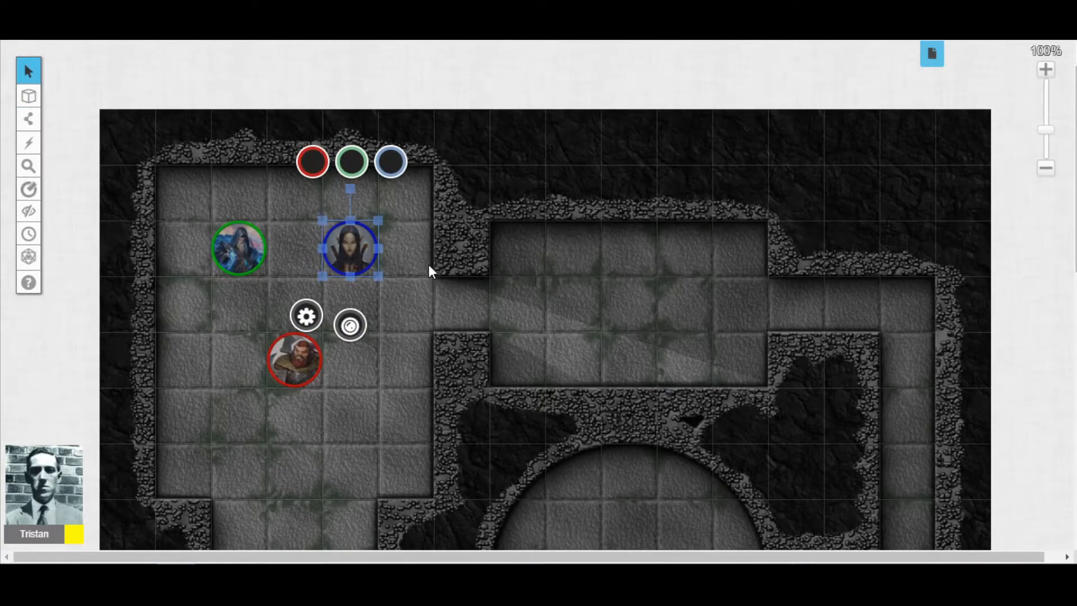
pyautogui.hotkey('ctrl', 'l')
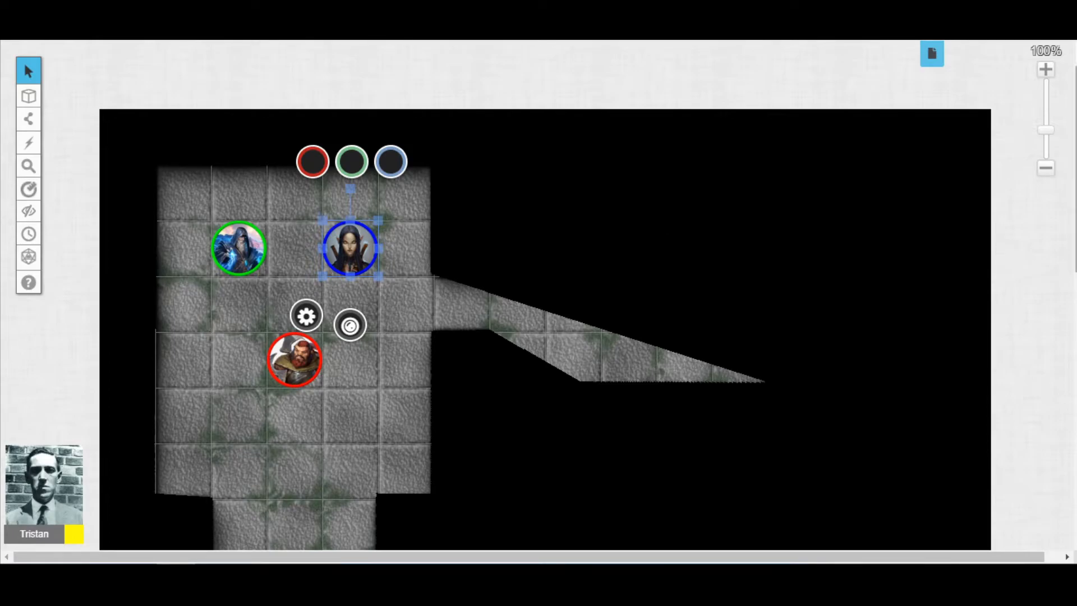
pyautogui.scroll(-5, 429, 265)
pyautogui.scroll(5, 450, 275)
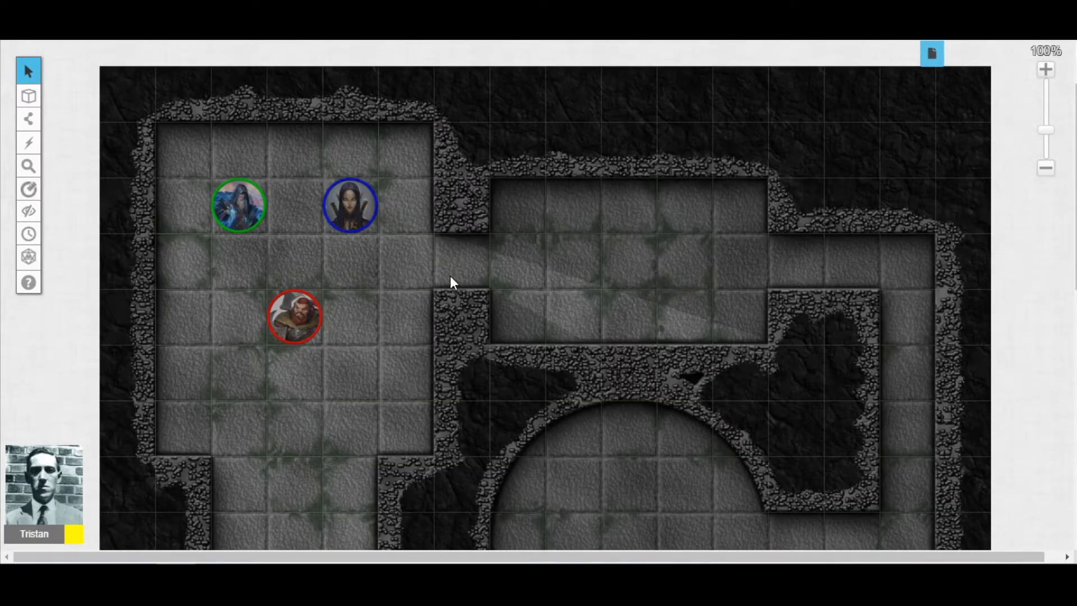
# Return to the Éclairage dynamique layer and set the Polygone/ligne tool to an orange stroke with Grande thickness.
pyautogui.moveTo(29, 96)
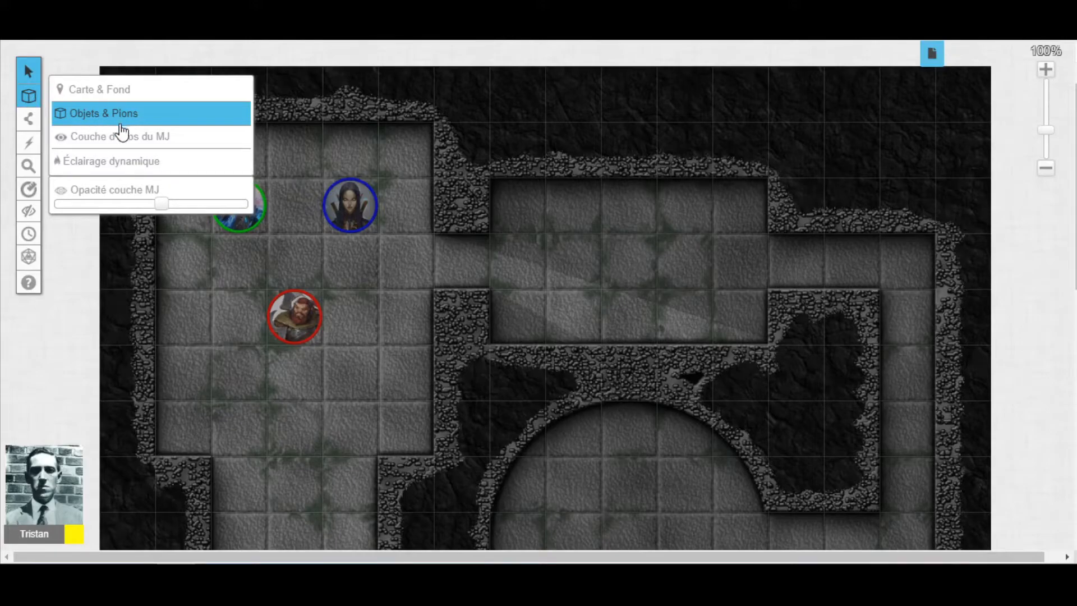
pyautogui.click(132, 162)
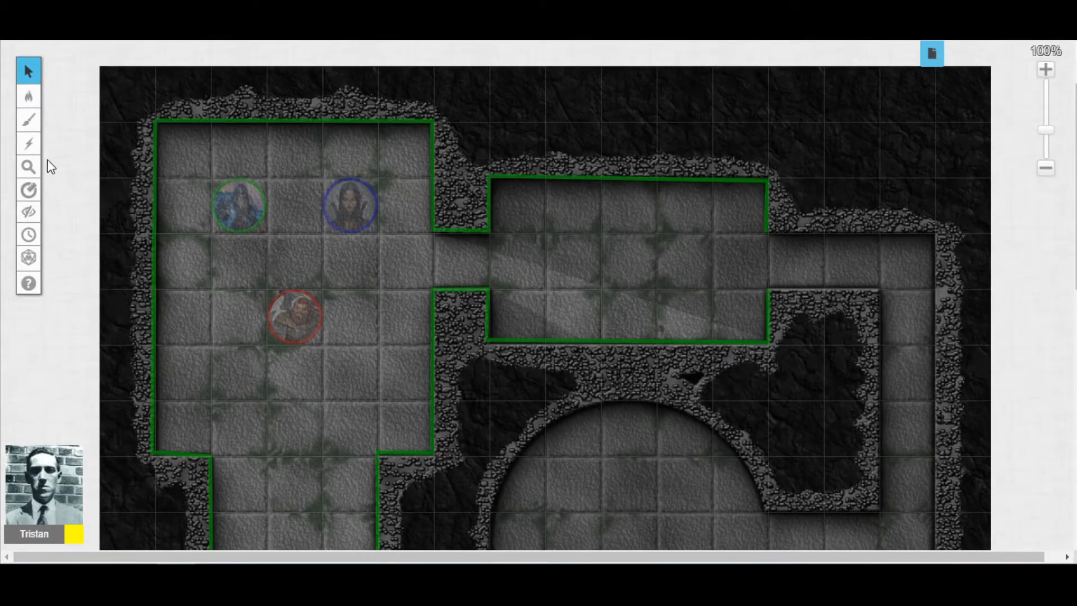
pyautogui.moveTo(29, 131)
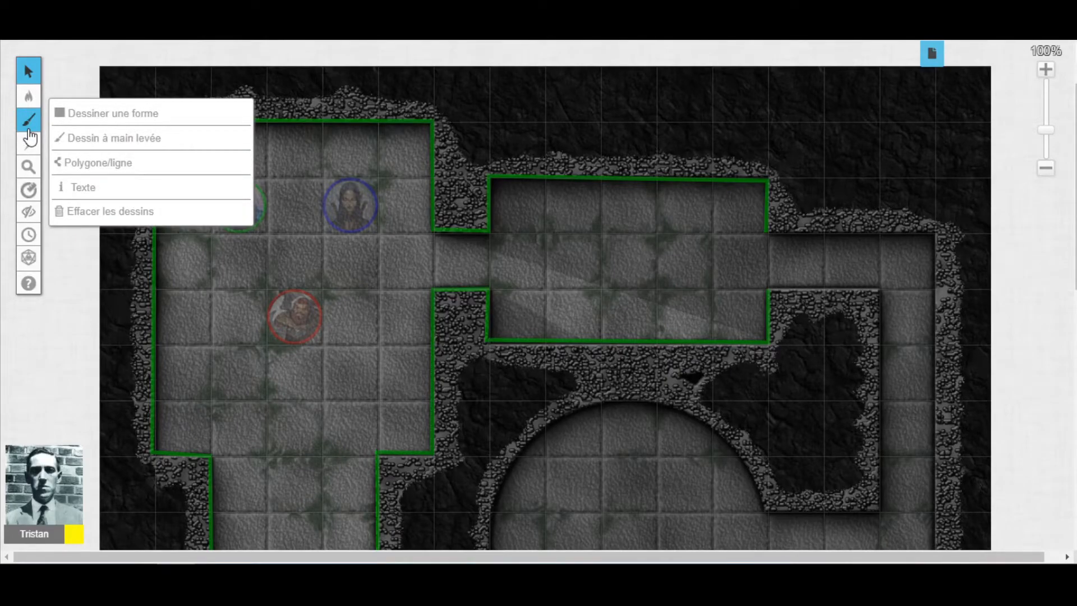
pyautogui.click(92, 162)
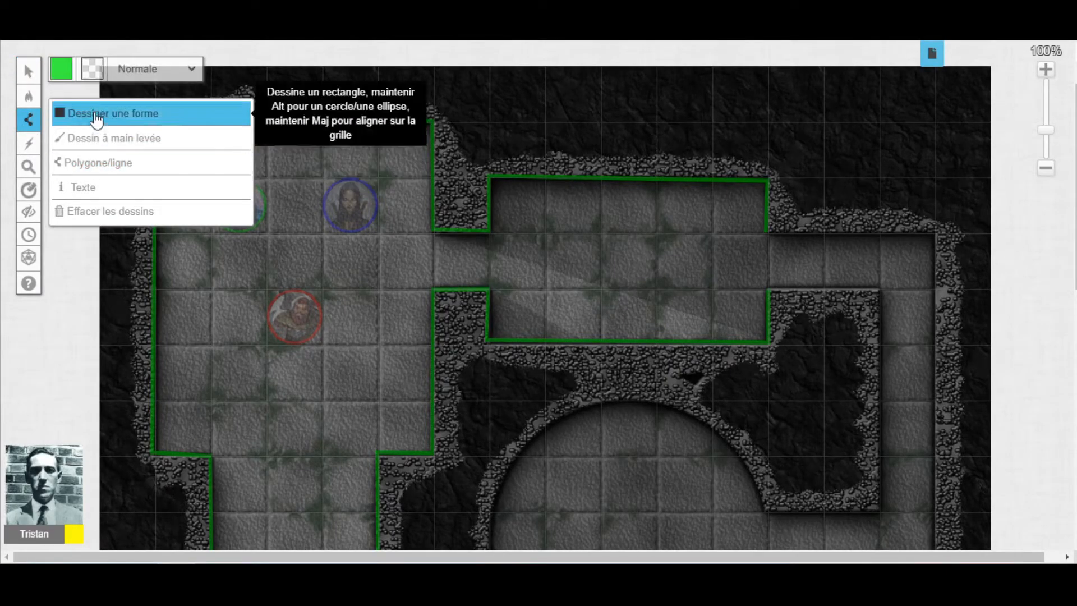
pyautogui.click(68, 74)
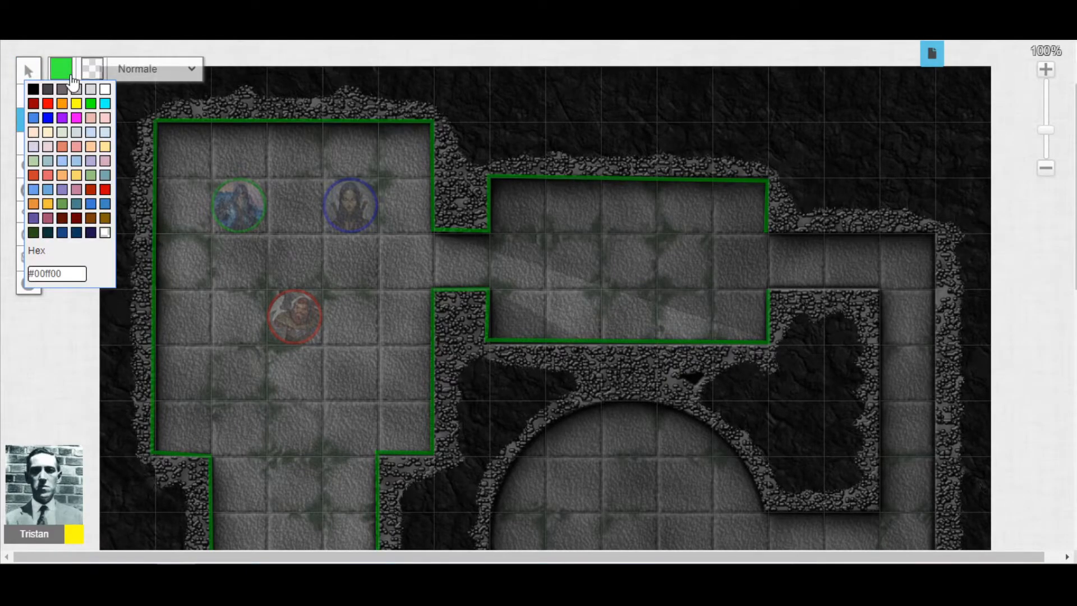
pyautogui.click(68, 111)
pyautogui.click(187, 70)
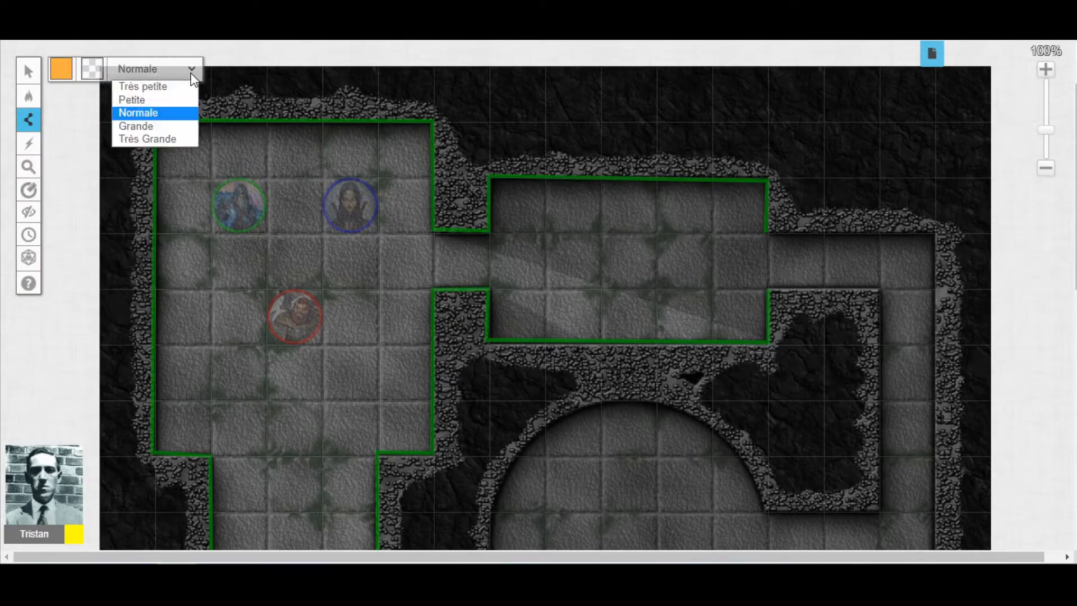
pyautogui.click(162, 128)
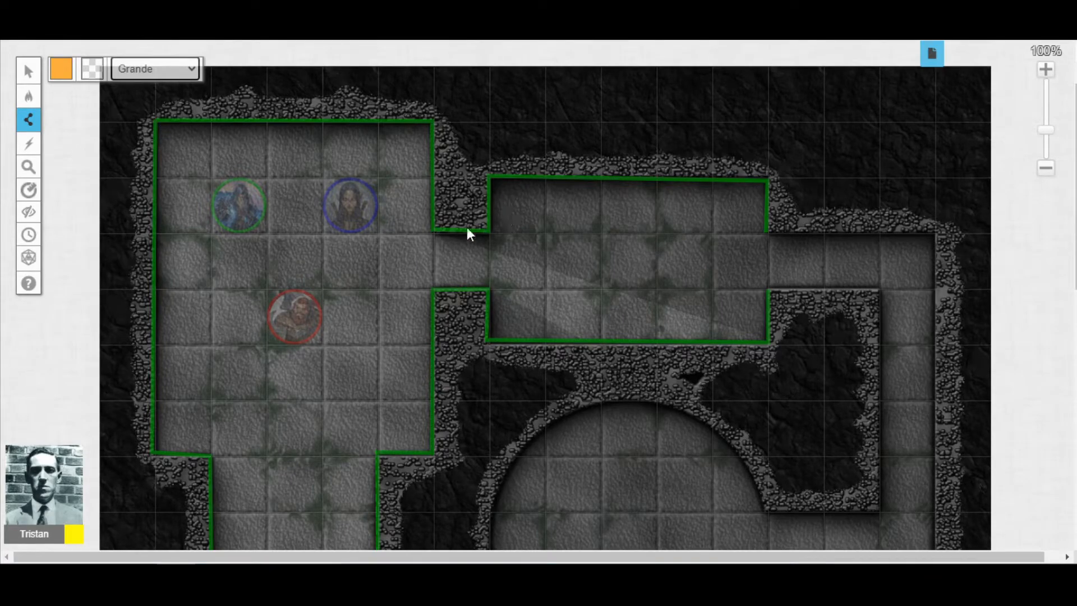
# Draw separate orange door lines across the middle room's west and east openings and across the lower corridor at its bend.
pyautogui.click(490, 231)
pyautogui.click(487, 294)
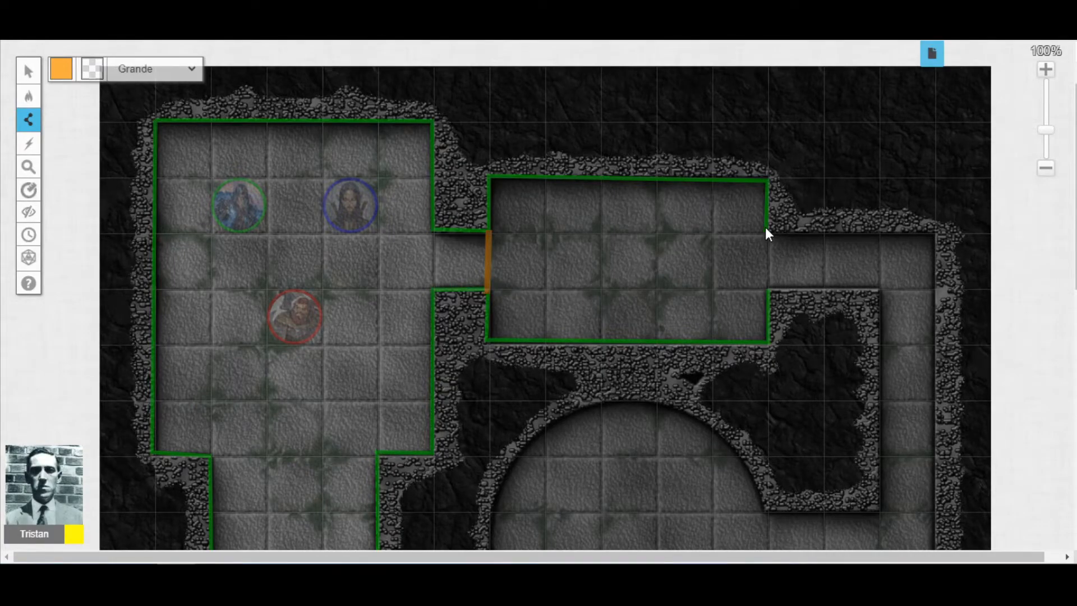
pyautogui.click(769, 295)
pyautogui.rightClick(664, 270)
pyautogui.moveTo(1076, 197); pyautogui.dragTo(1071, 442)
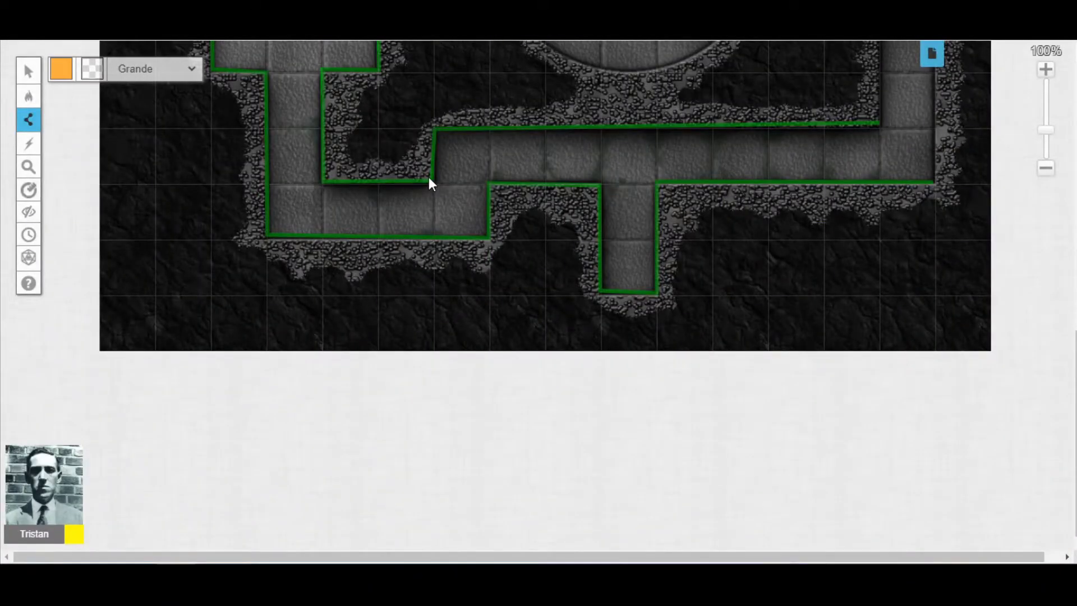
pyautogui.click(494, 182)
pyautogui.rightClick(497, 134)
pyautogui.moveTo(1075, 429); pyautogui.dragTo(1074, 182)
# Switch to the Objets & Pions layer and preview the blue-ringed token's line of sight with the orange doors in place.
pyautogui.moveTo(29, 95)
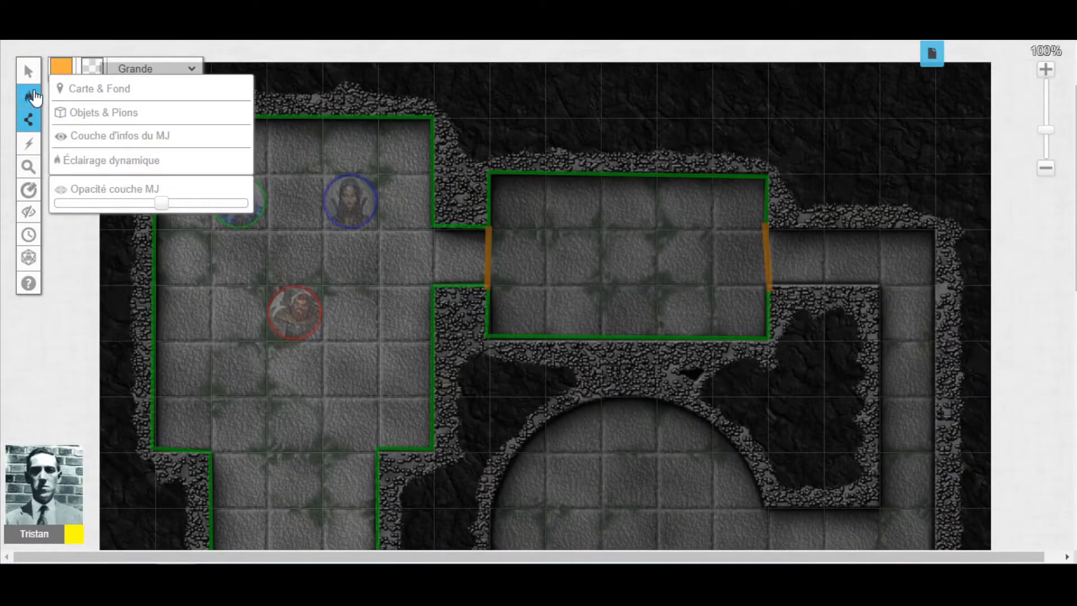
pyautogui.click(103, 116)
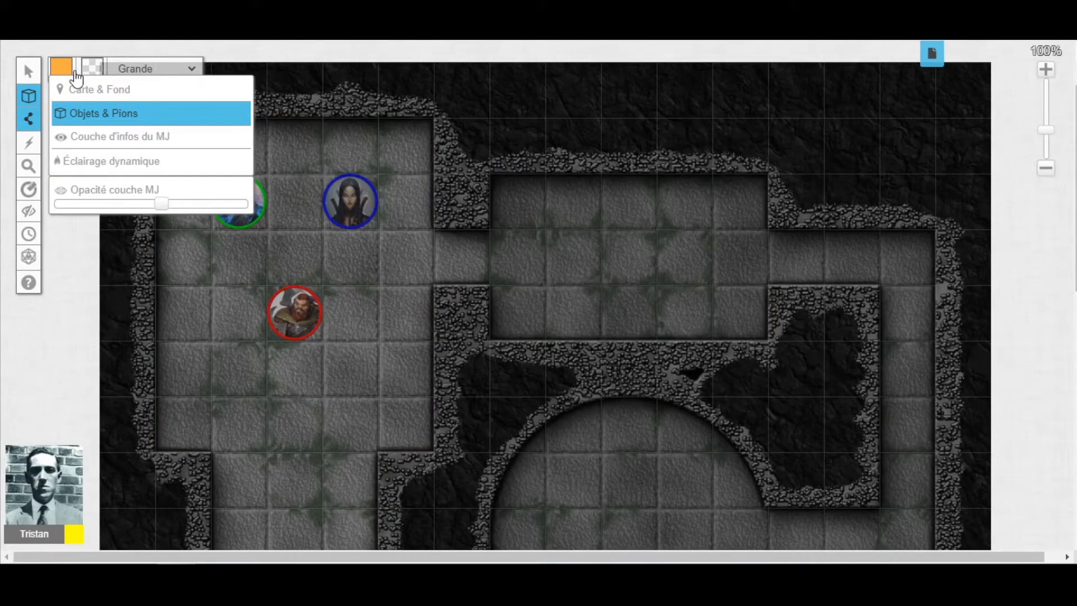
pyautogui.click(37, 75)
pyautogui.click(337, 213)
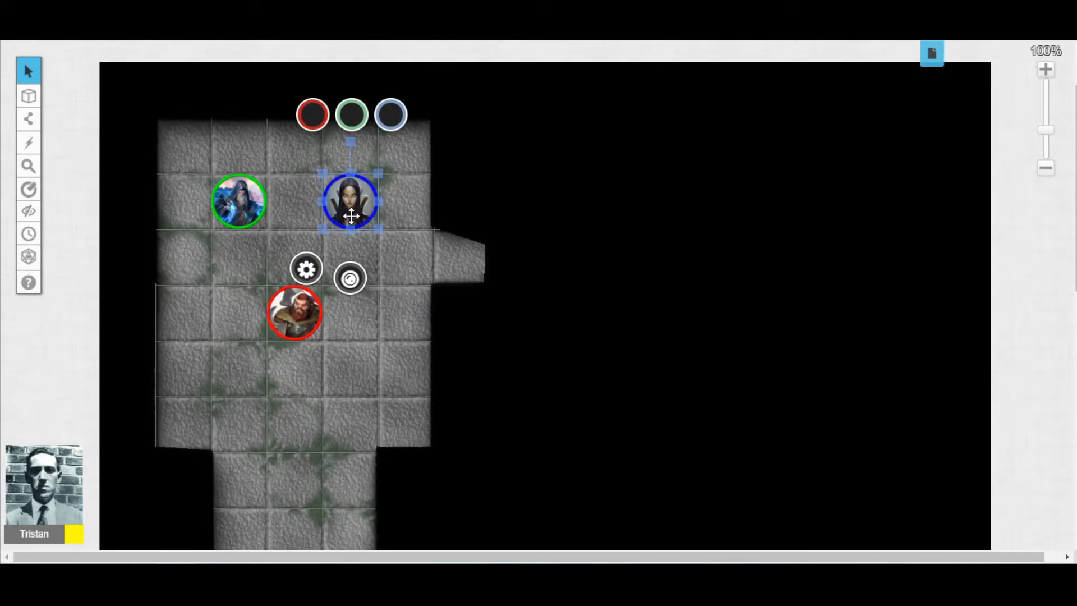
# Test the blue-ringed token's view by moving it toward the orange door and beyond, and return it to its original square.
pyautogui.moveTo(351, 216); pyautogui.dragTo(416, 264)
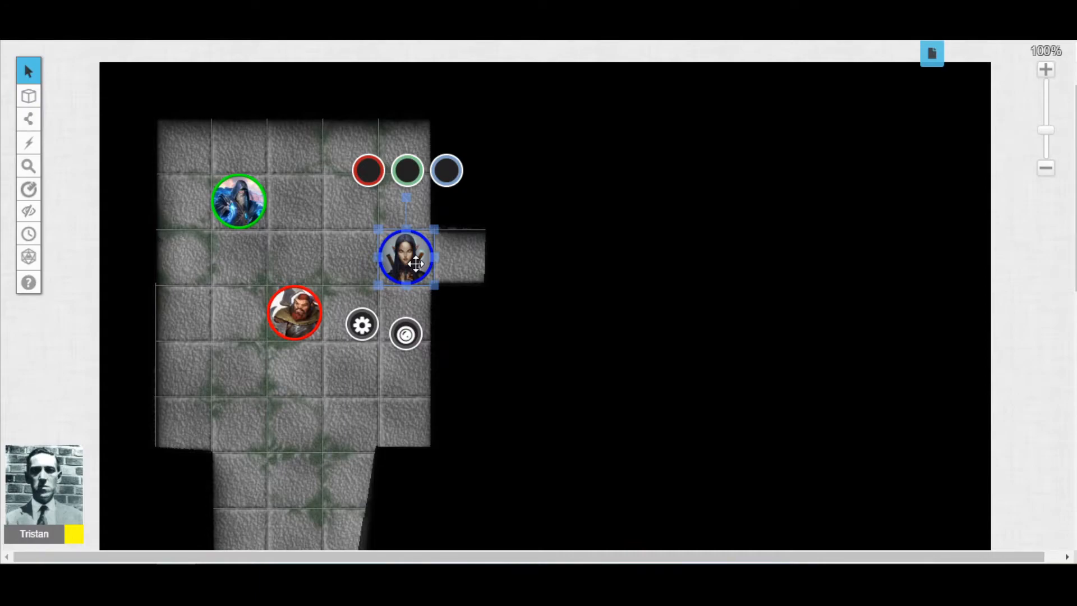
pyautogui.moveTo(416, 263); pyautogui.dragTo(459, 274)
pyautogui.moveTo(544, 277); pyautogui.dragTo(361, 209)
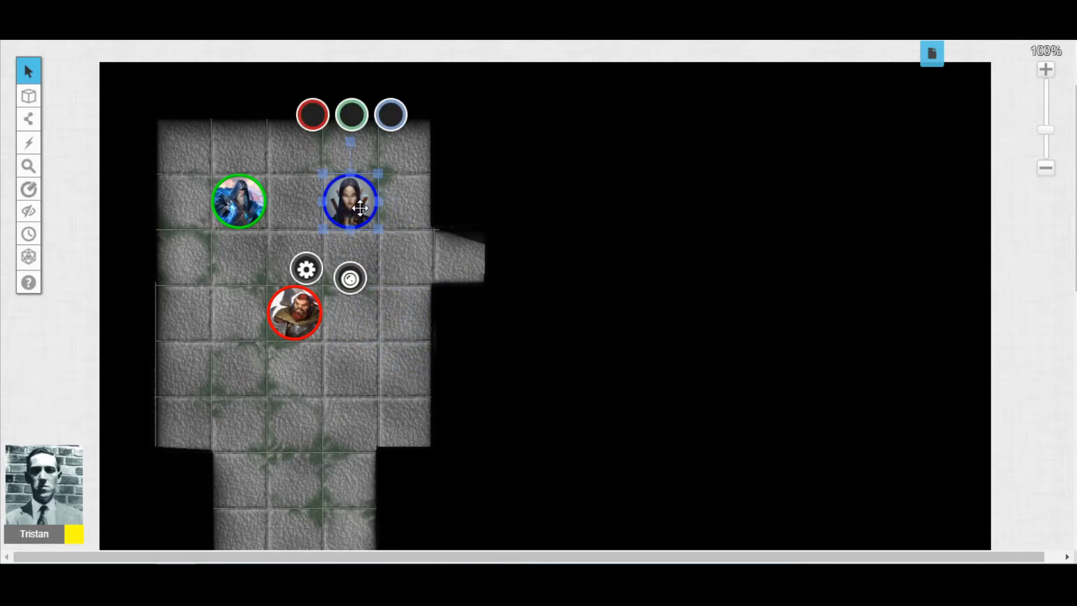
pyautogui.click(391, 263)
pyautogui.scroll(-3, 545, 306)
pyautogui.scroll(3, 545, 306)
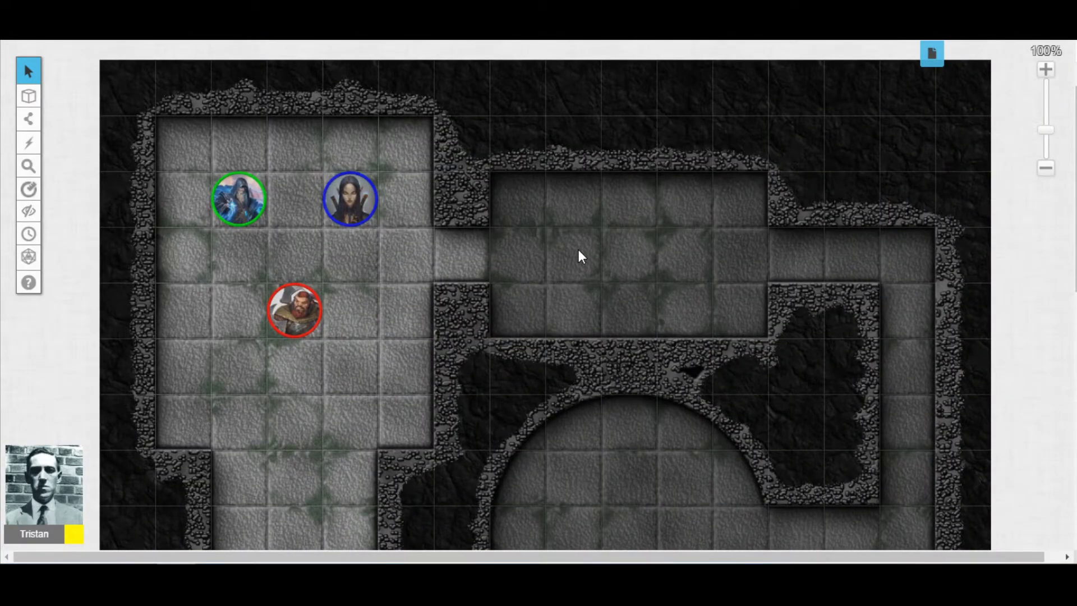
# Enable Champ de vision limité on the blue-ringed token with a Total of 120°, save, and preview the limited view.
pyautogui.click(350, 196)
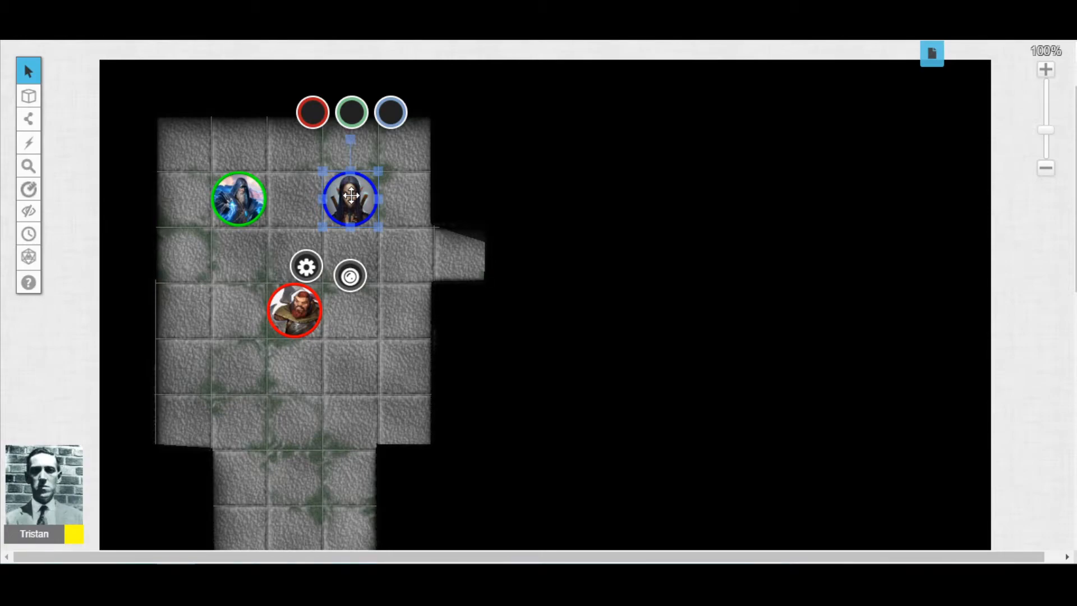
pyautogui.click(307, 268)
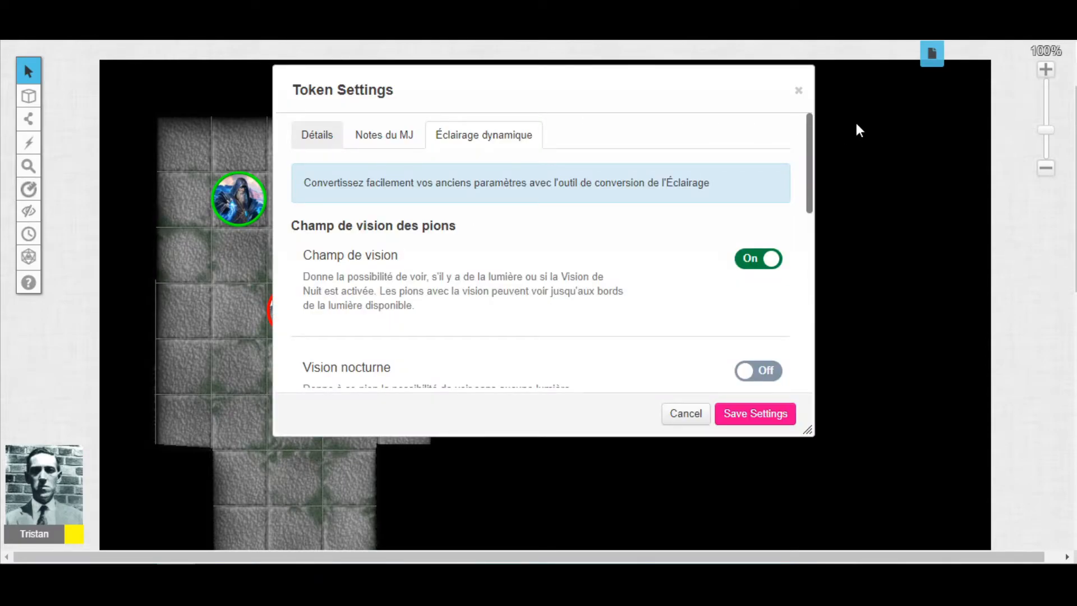
pyautogui.moveTo(810, 140); pyautogui.dragTo(827, 233)
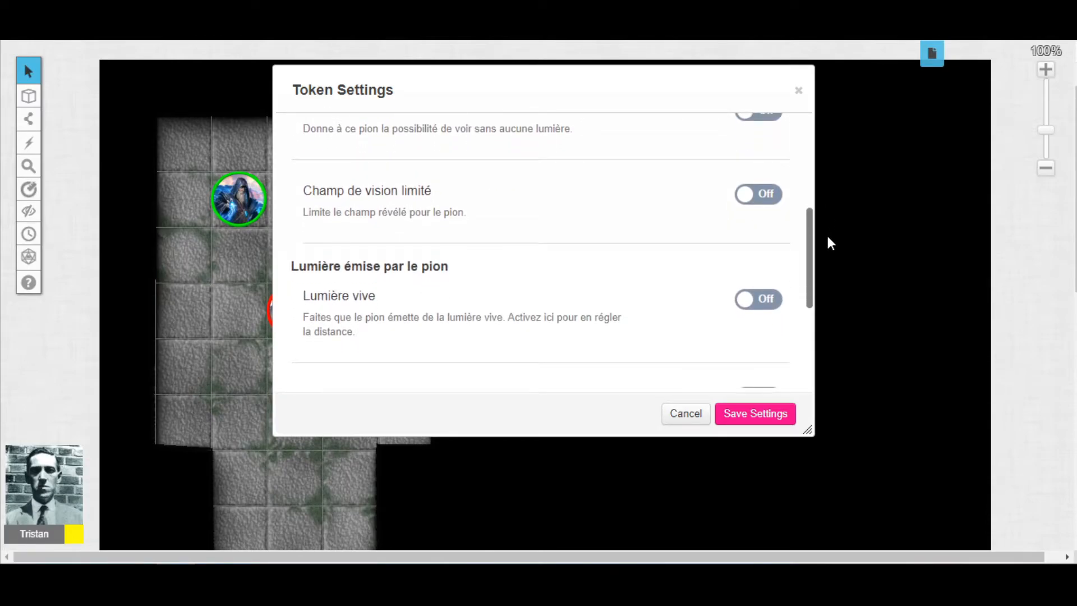
pyautogui.click(764, 202)
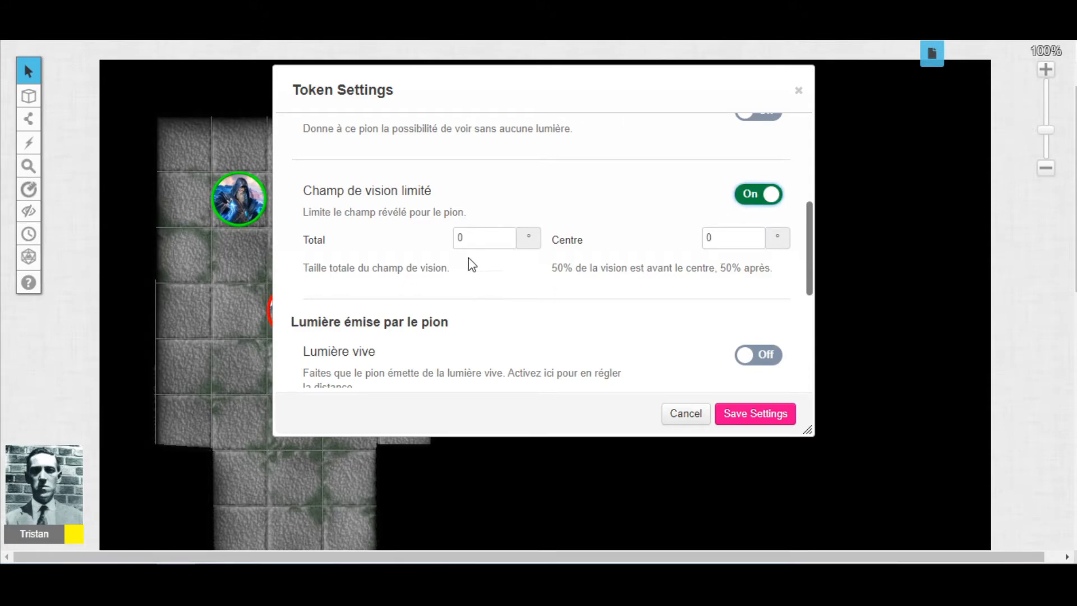
pyautogui.doubleClick(470, 239)
pyautogui.write('120')
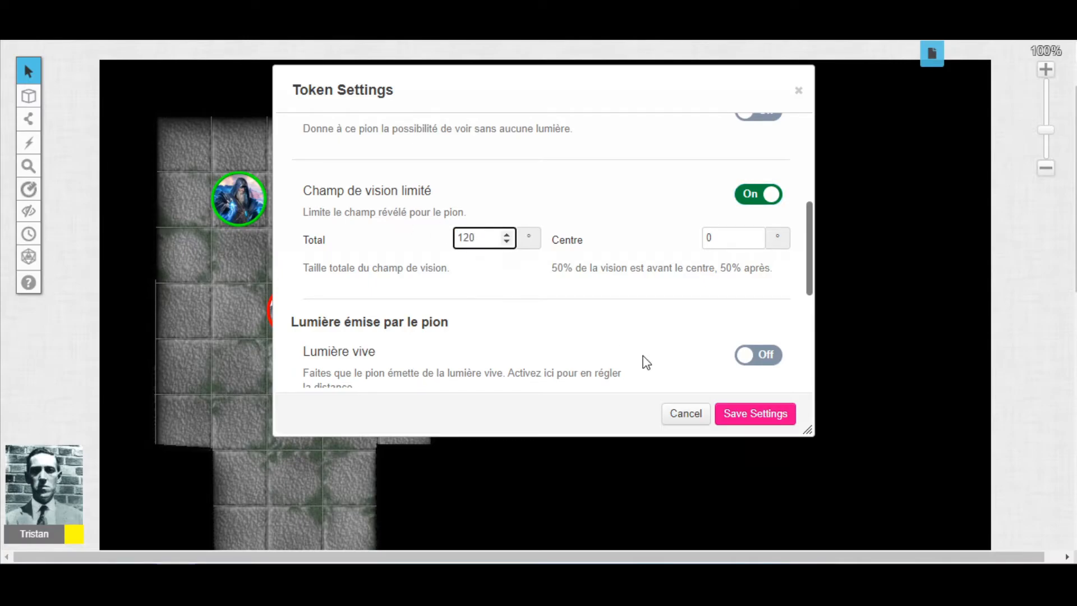
pyautogui.click(746, 422)
pyautogui.click(461, 326)
pyautogui.click(359, 210)
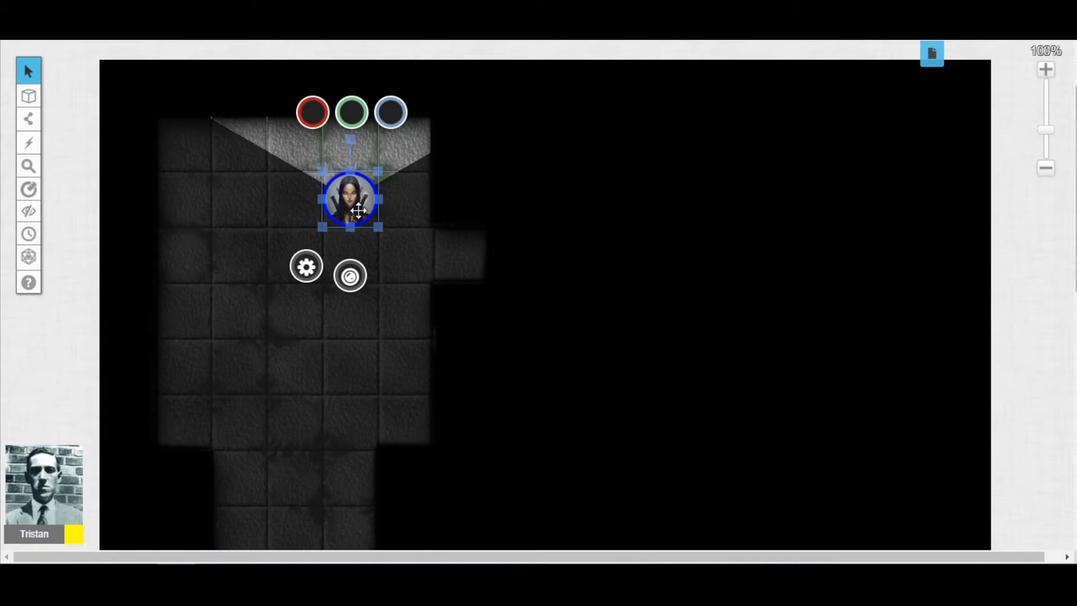
# Flip the blue-ringed token vertically and rotate it half a turn so its limited view faces down the room.
pyautogui.rightClick(359, 211)
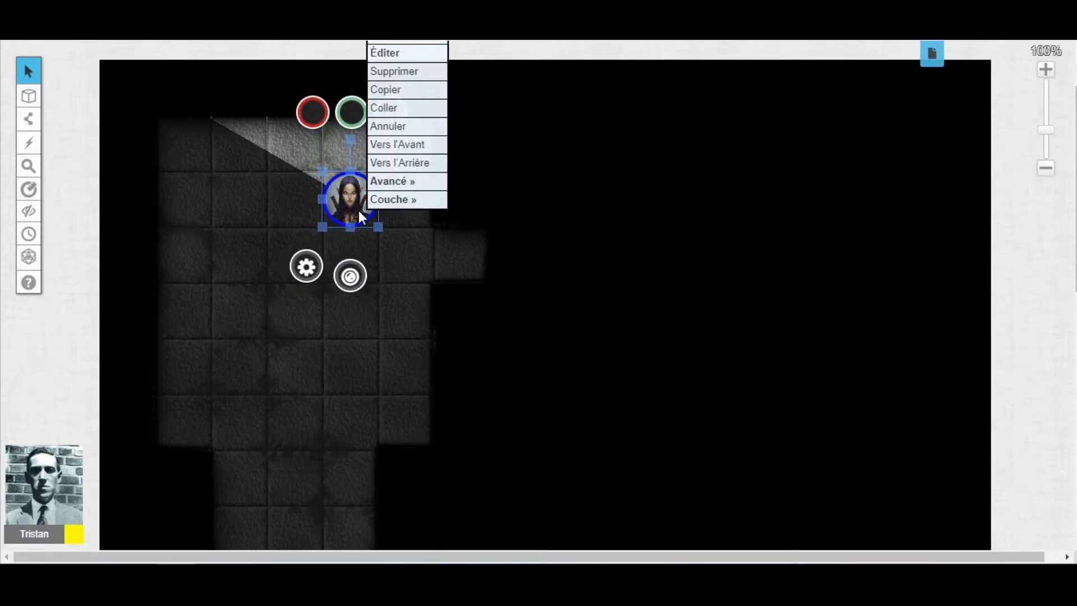
pyautogui.moveTo(415, 181)
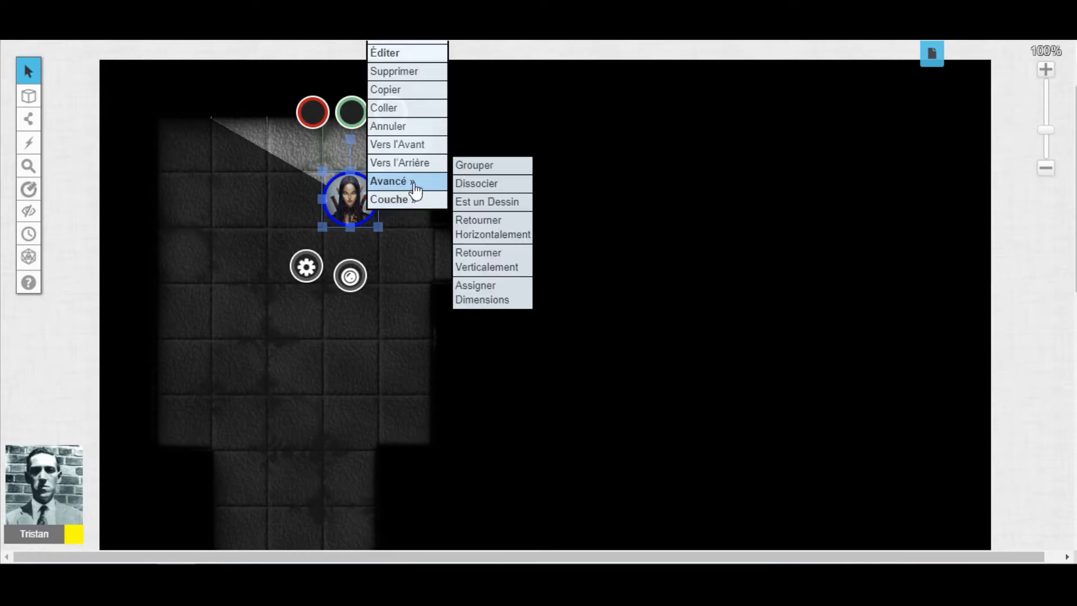
pyautogui.click(487, 204)
pyautogui.rightClick(351, 214)
pyautogui.moveTo(386, 184)
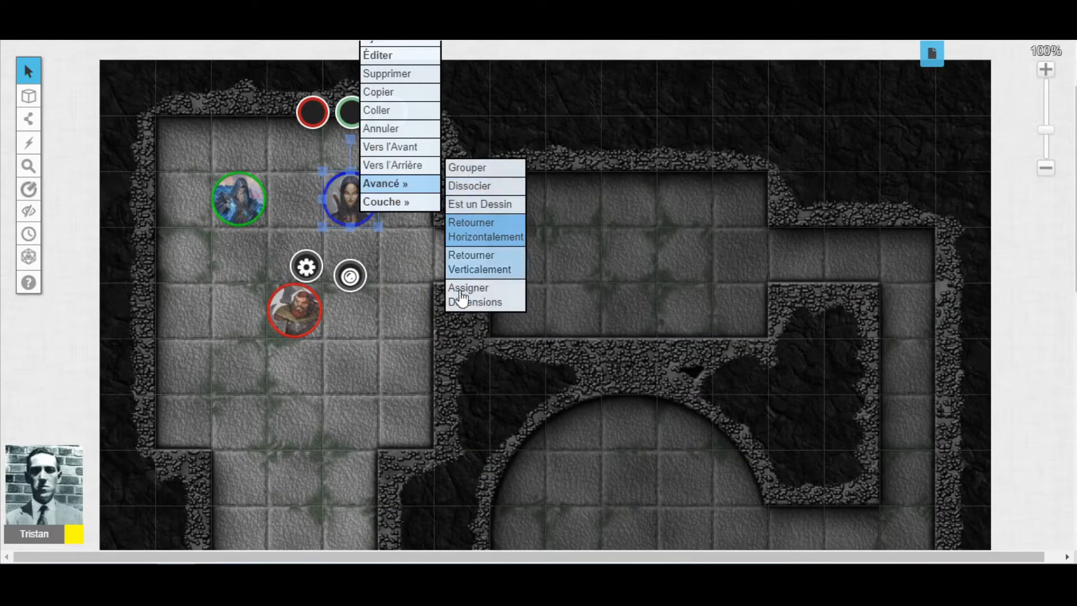
pyautogui.click(476, 266)
pyautogui.moveTo(352, 141); pyautogui.dragTo(347, 273)
# Preview the blue-ringed token's downward vision cone while nudging and turning the token slightly.
pyautogui.click(366, 198)
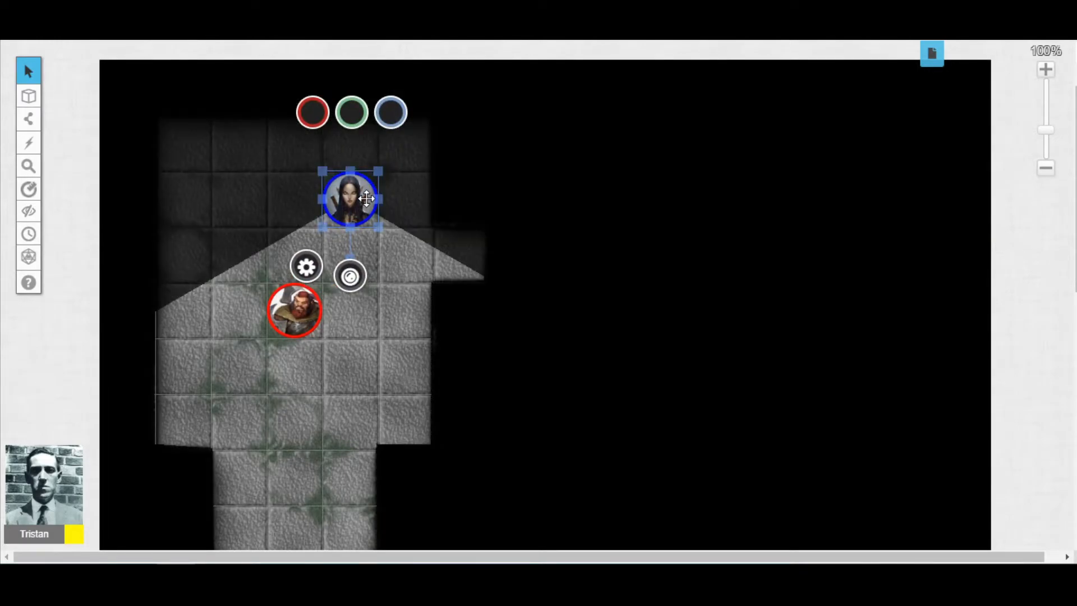
pyautogui.moveTo(367, 198); pyautogui.dragTo(370, 225)
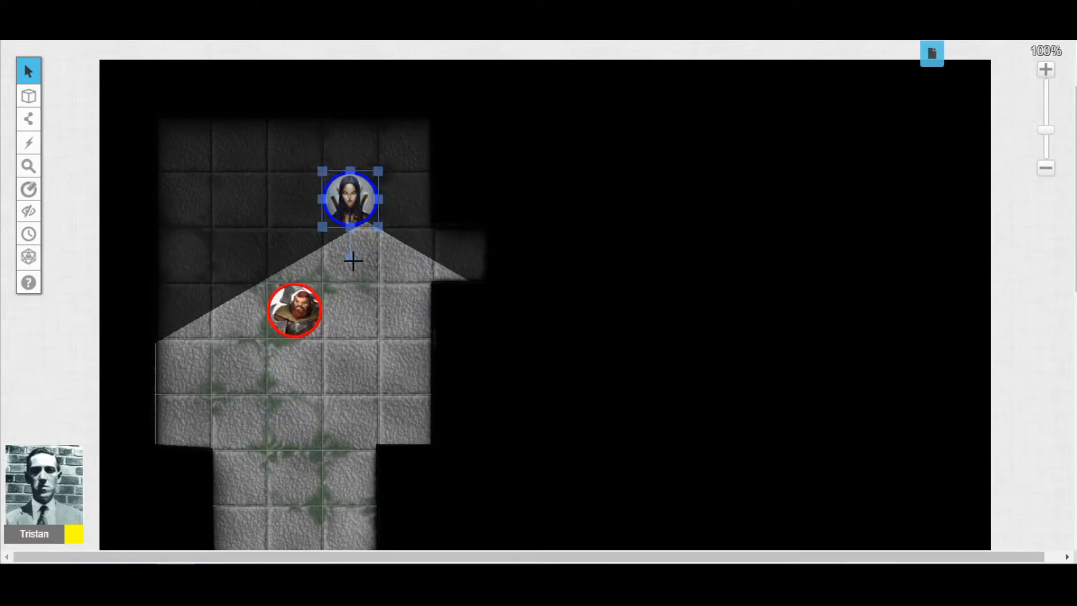
pyautogui.moveTo(350, 256)
pyautogui.mouseDown()
pyautogui.moveTo(409, 224)
pyautogui.moveTo(361, 276)
pyautogui.moveTo(321, 278)
pyautogui.moveTo(286, 255)
pyautogui.moveTo(281, 235)
pyautogui.moveTo(349, 267)
pyautogui.mouseUp()
pyautogui.doubleClick(355, 211)
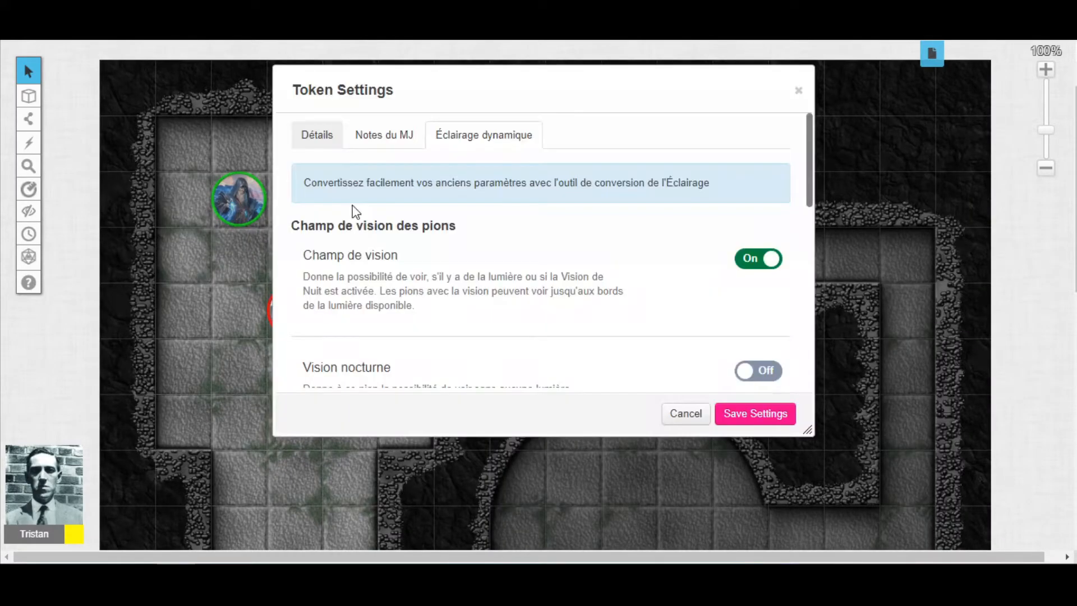
pyautogui.moveTo(810, 173); pyautogui.dragTo(810, 215)
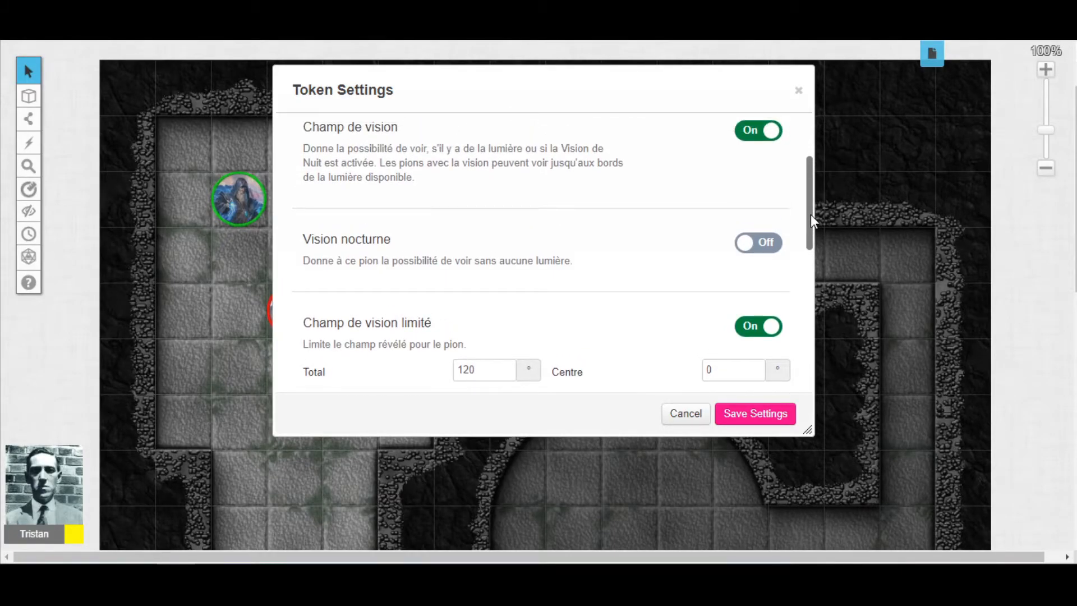
pyautogui.click(753, 245)
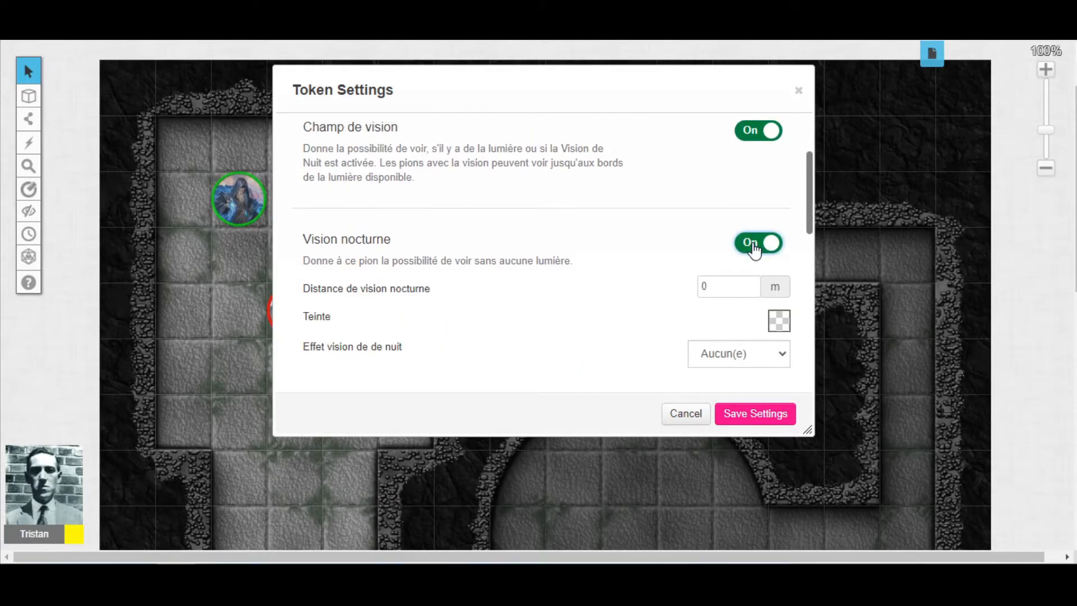
pyautogui.click(754, 245)
pyautogui.click(752, 415)
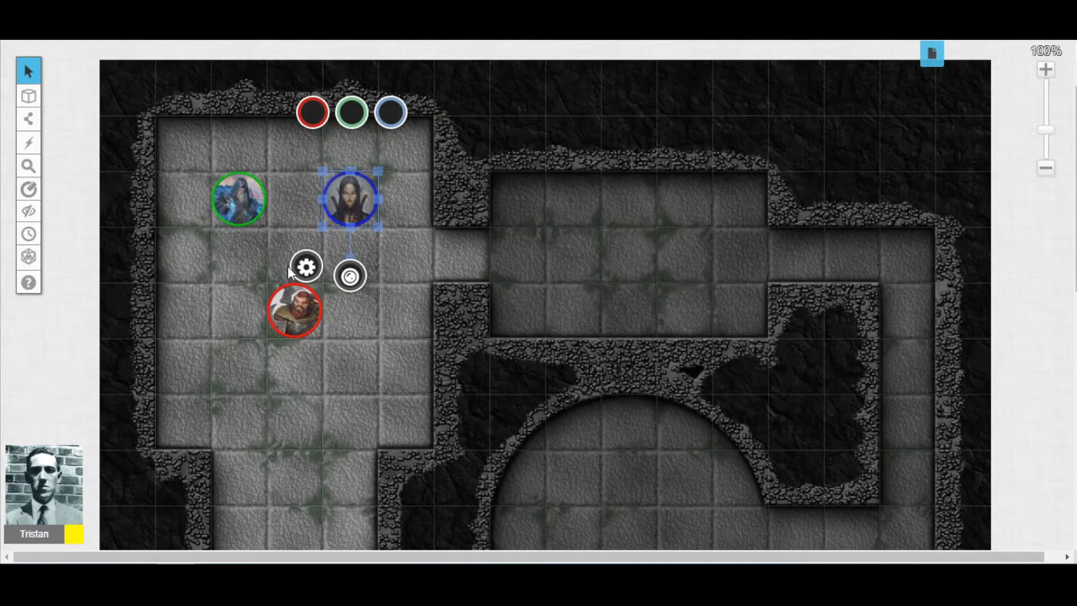
# Enable Champ de vision and Vision nocturne in the green-ringed token's dynamic lighting settings.
pyautogui.click(247, 203)
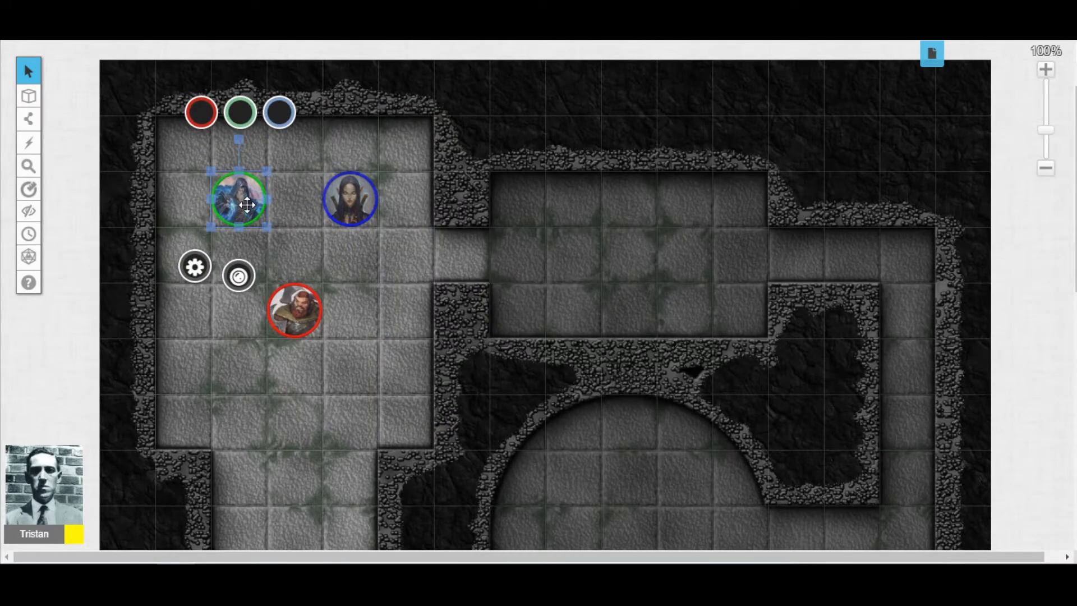
pyautogui.doubleClick(247, 203)
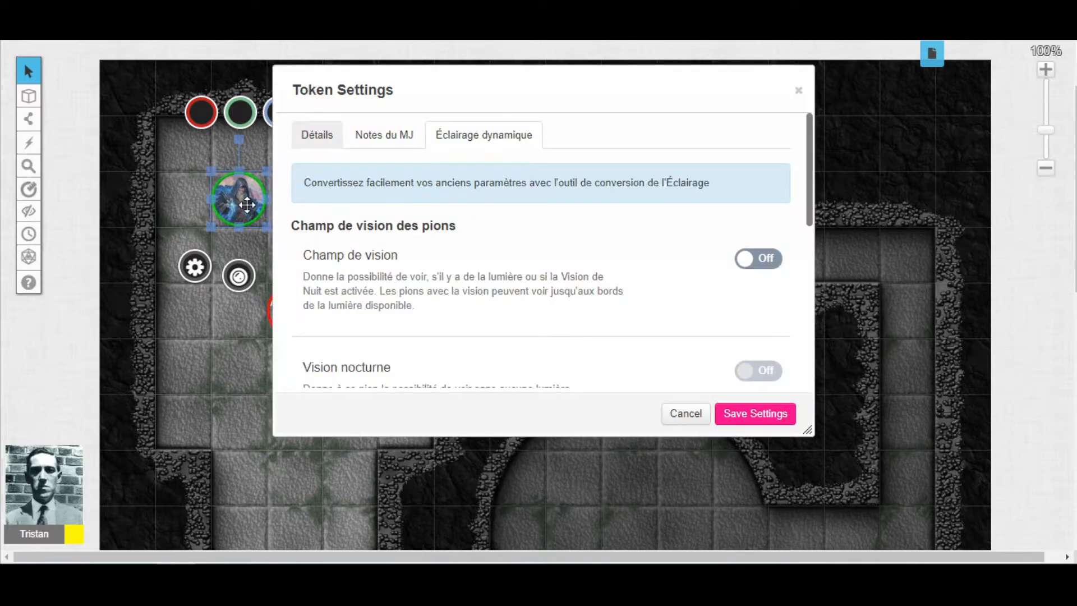
pyautogui.moveTo(810, 191); pyautogui.dragTo(809, 246)
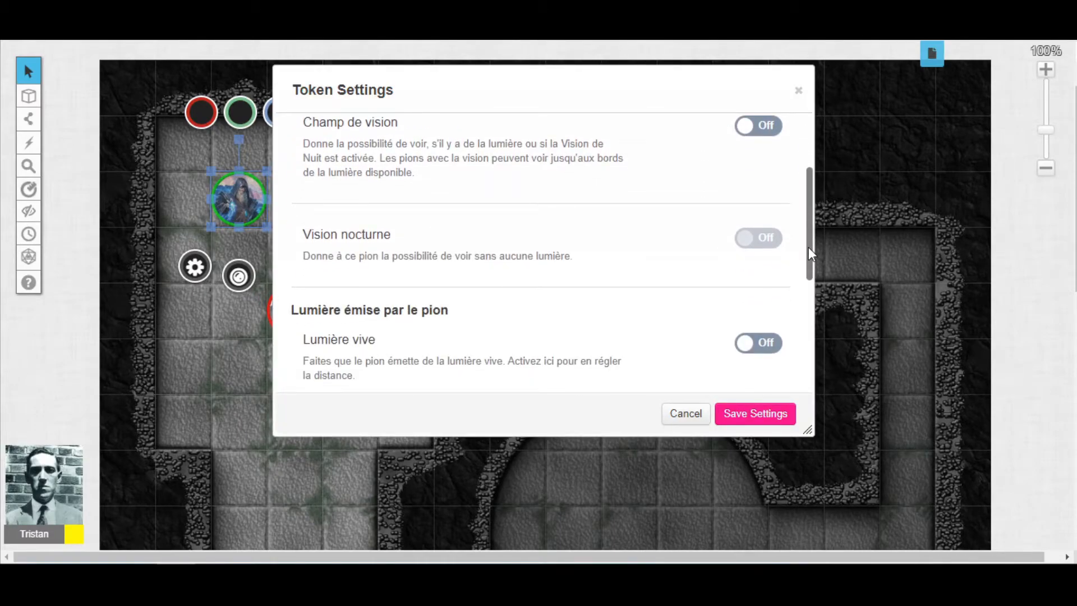
pyautogui.click(746, 136)
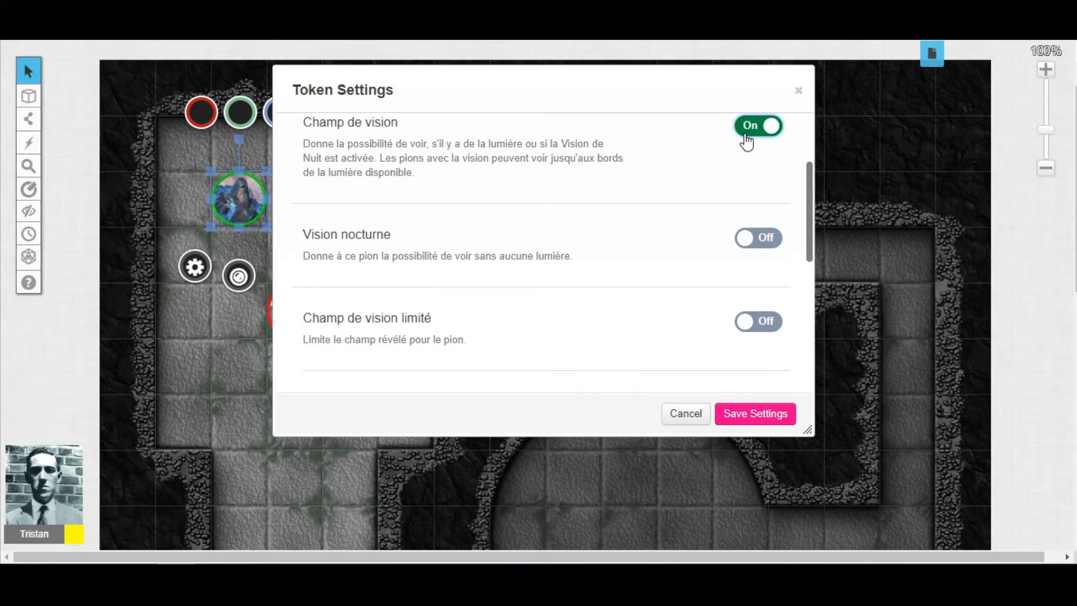
pyautogui.click(754, 240)
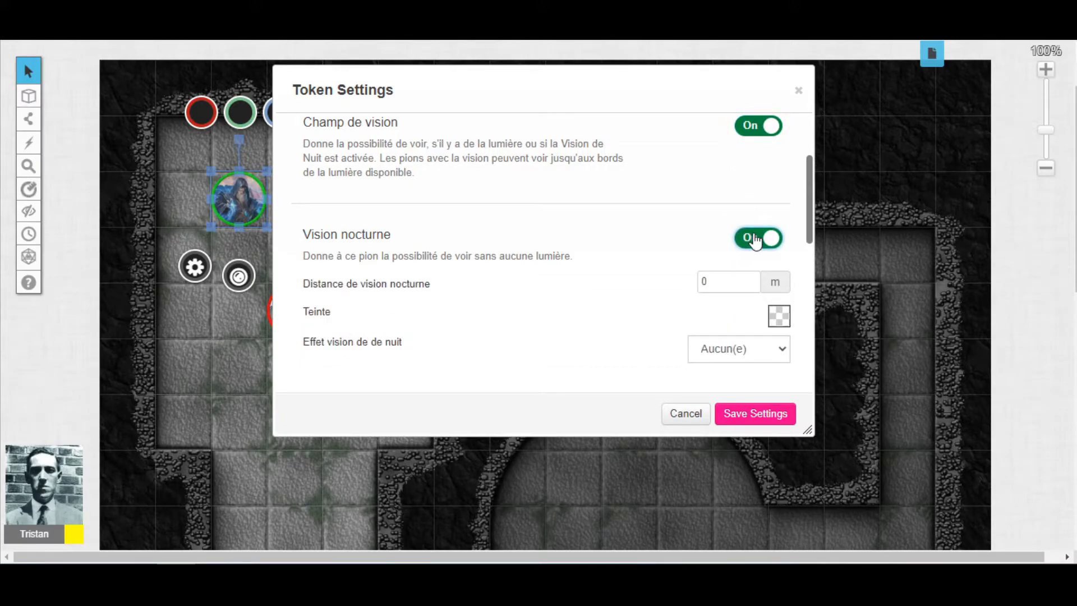
# Set the green-ringed token's night vision distance to 8 m with a blue Teinte, keep the effect on Aucun(e), and save.
pyautogui.moveTo(813, 218); pyautogui.dragTo(814, 241)
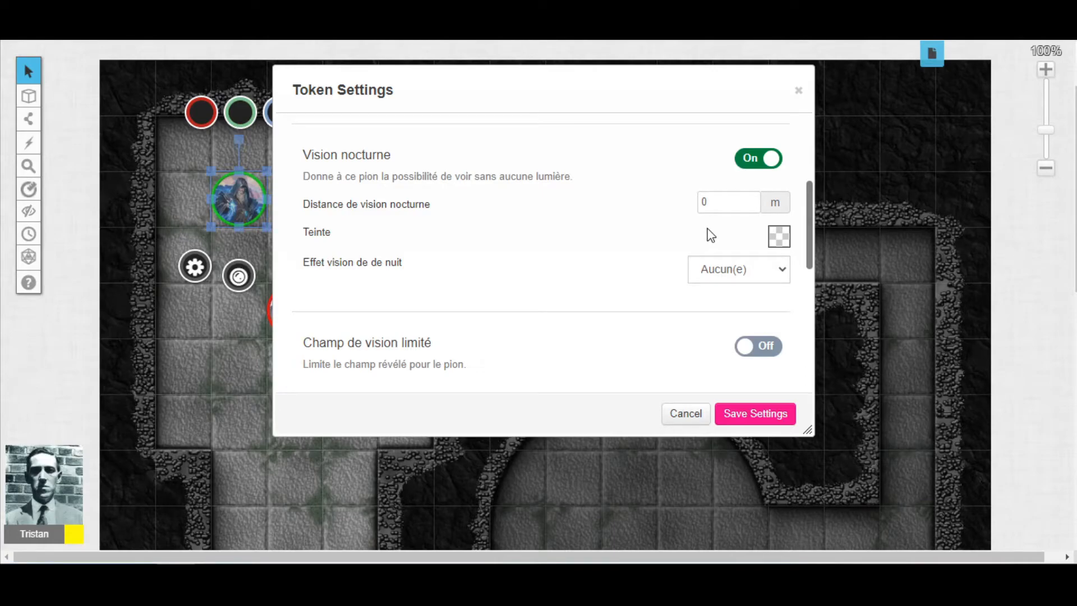
pyautogui.moveTo(718, 203); pyautogui.dragTo(674, 201)
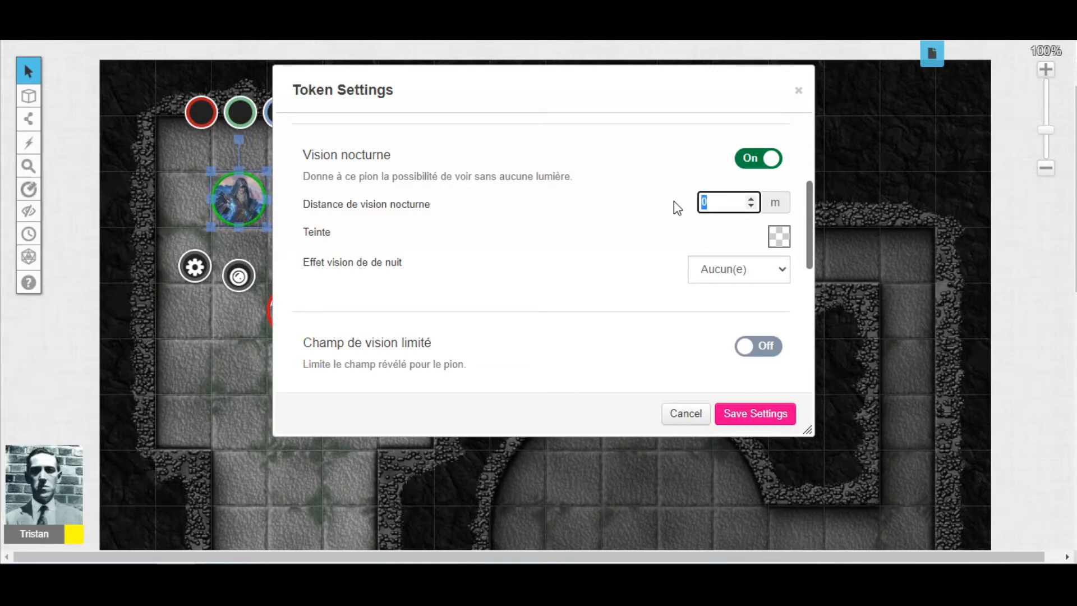
pyautogui.click(667, 211)
pyautogui.click(777, 245)
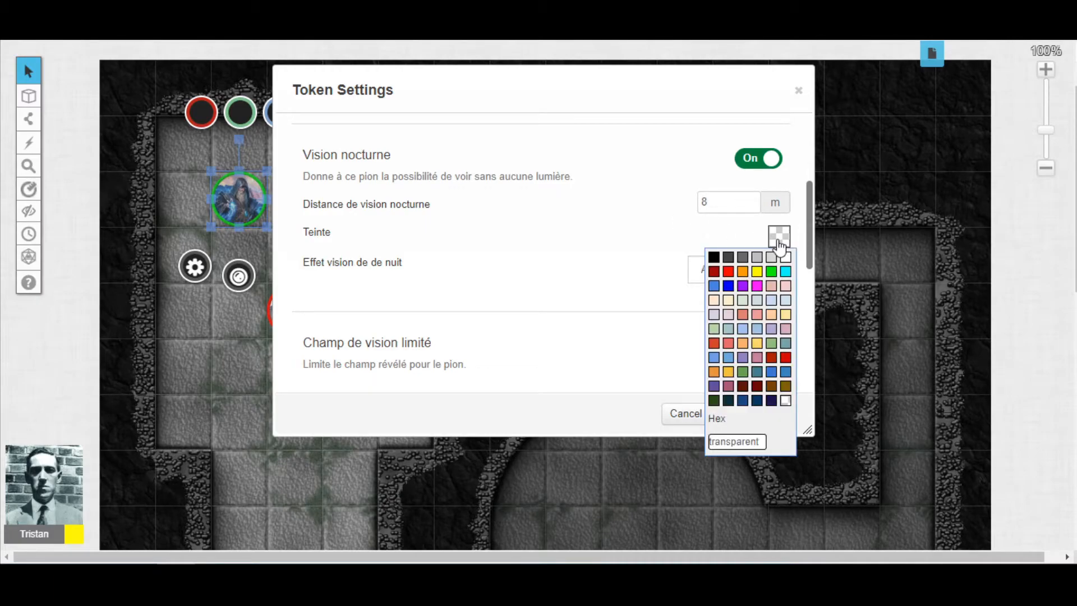
pyautogui.click(710, 293)
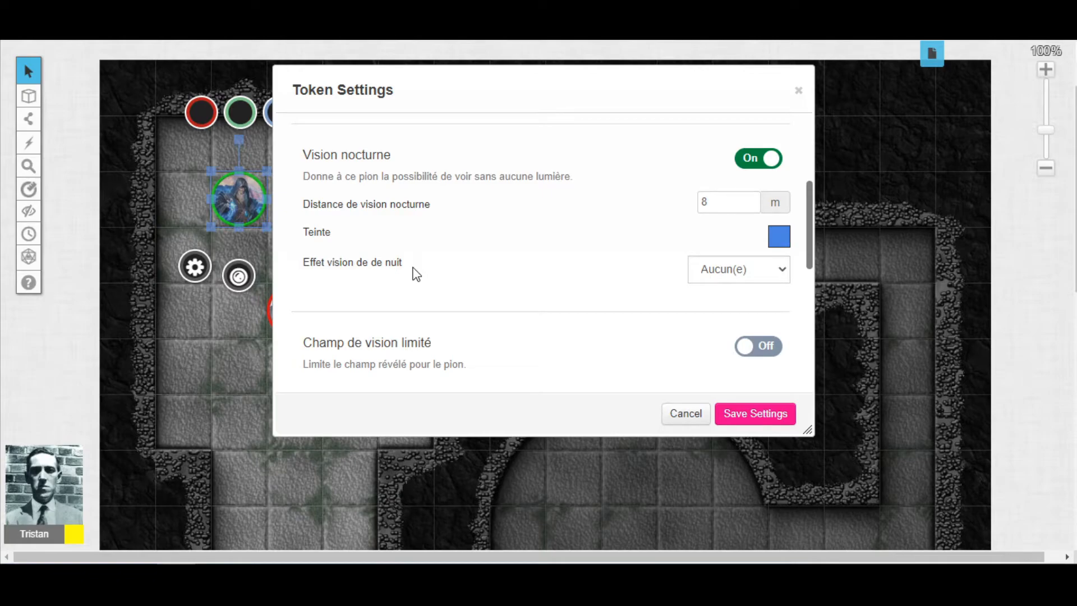
pyautogui.click(707, 273)
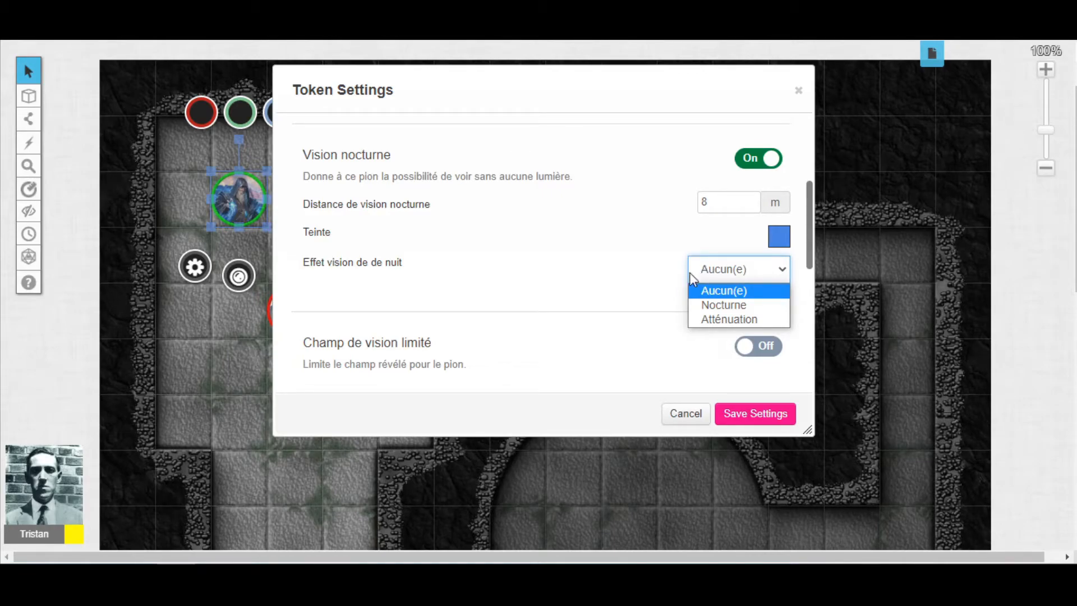
pyautogui.click(632, 280)
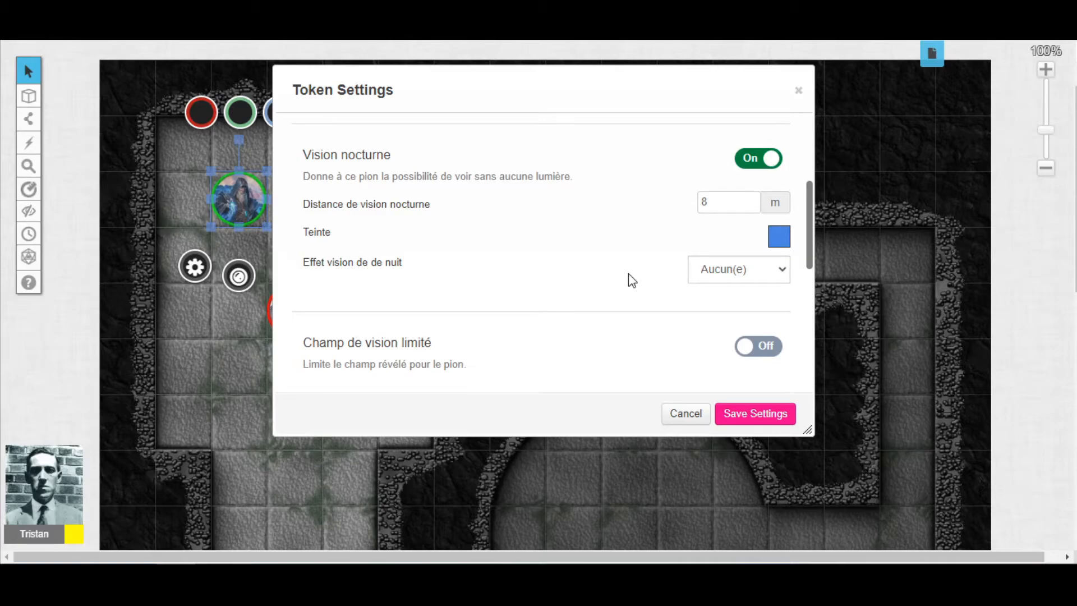
pyautogui.click(766, 414)
# Preview the green-ringed token's line of sight with the page's daylight mode still on.
pyautogui.click(361, 204)
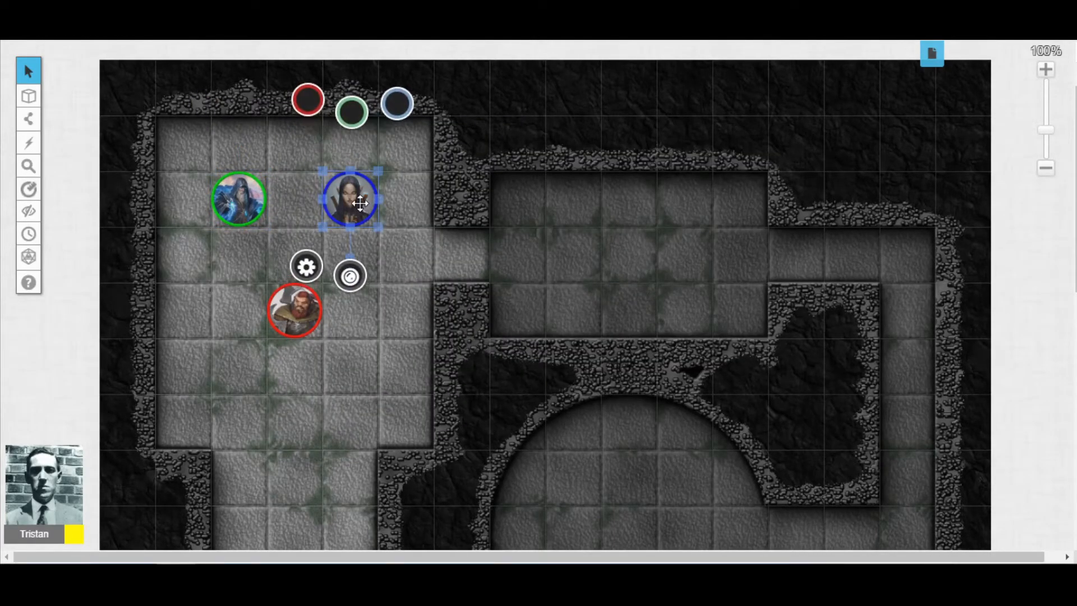
pyautogui.click(463, 316)
pyautogui.click(223, 204)
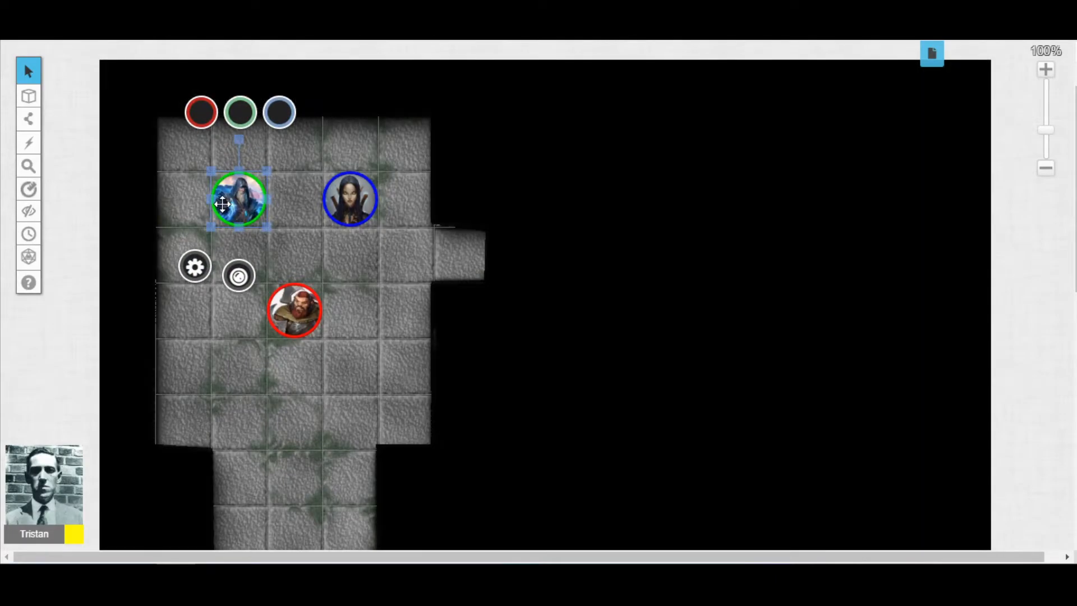
pyautogui.click(308, 232)
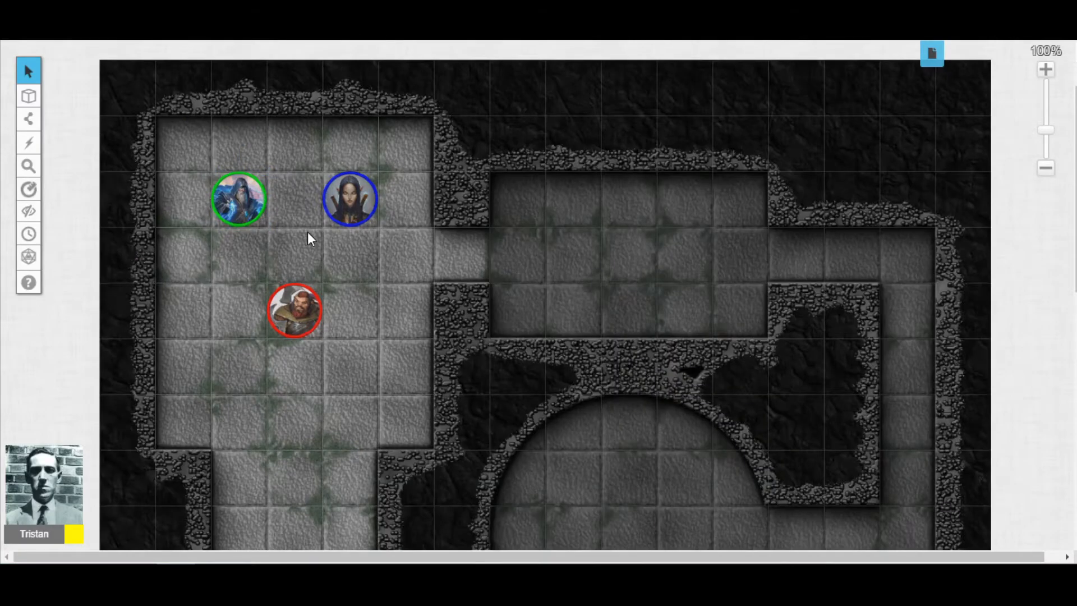
# Turn off Mode lumière du jour in the dungeon map page's dynamic lighting settings, save, and preview the green-ringed token's night vision.
pyautogui.click(933, 54)
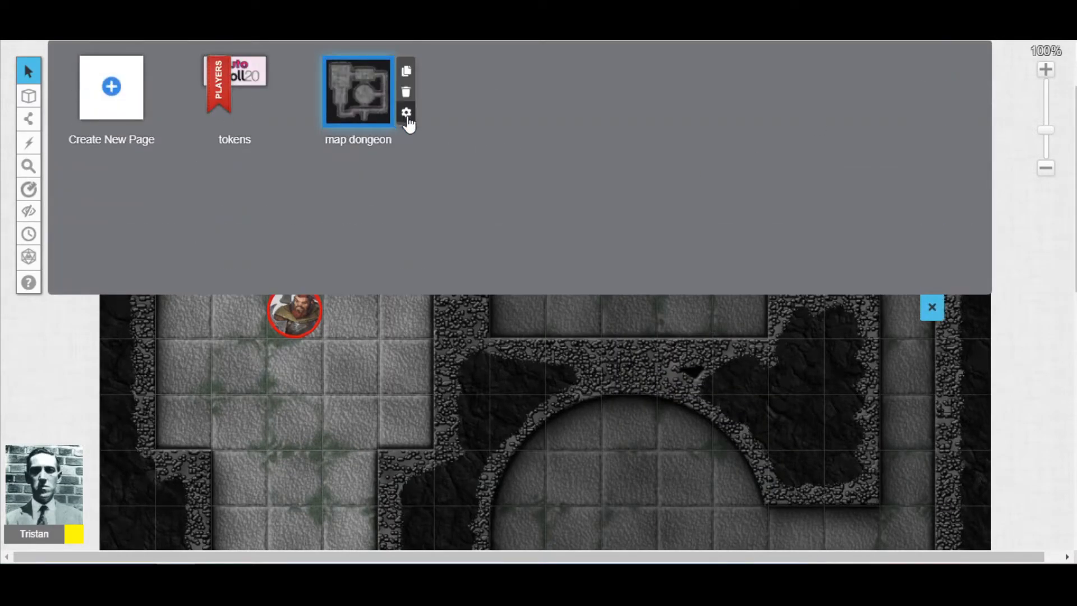
pyautogui.click(406, 113)
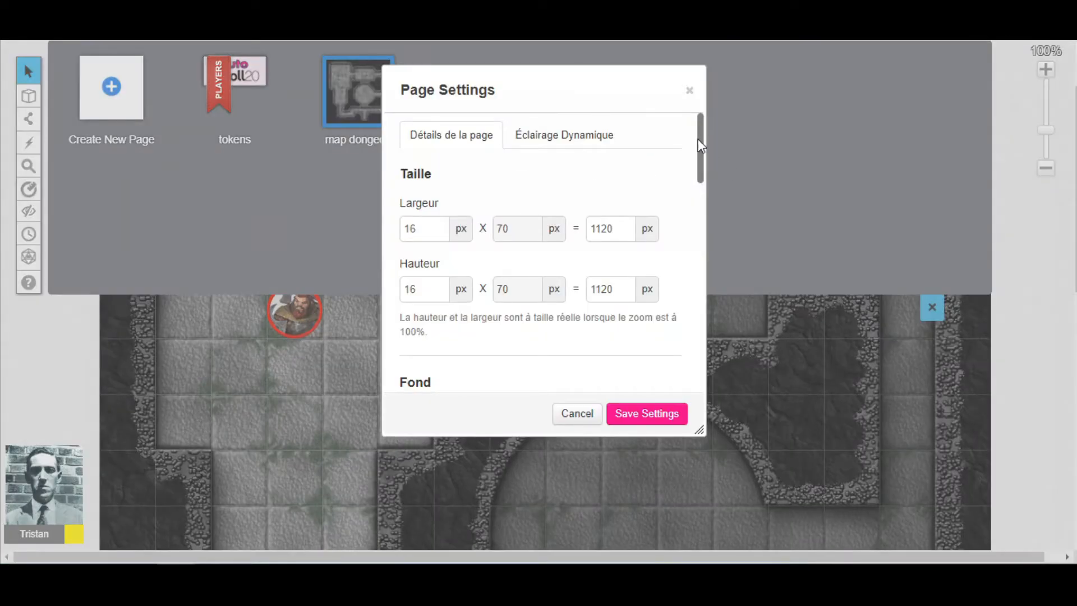
pyautogui.click(586, 135)
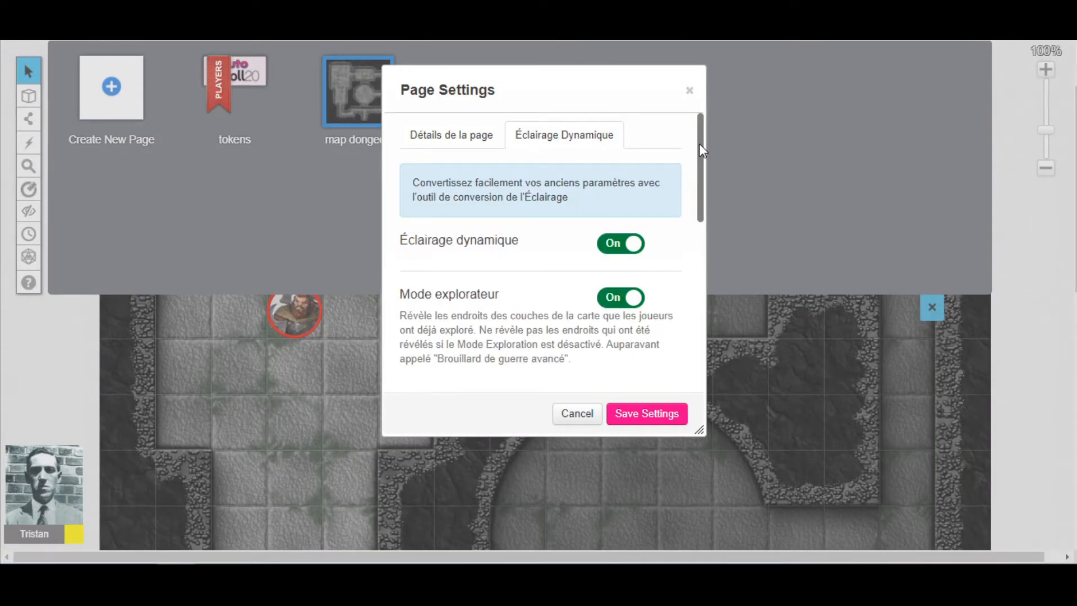
pyautogui.moveTo(702, 169); pyautogui.dragTo(700, 254)
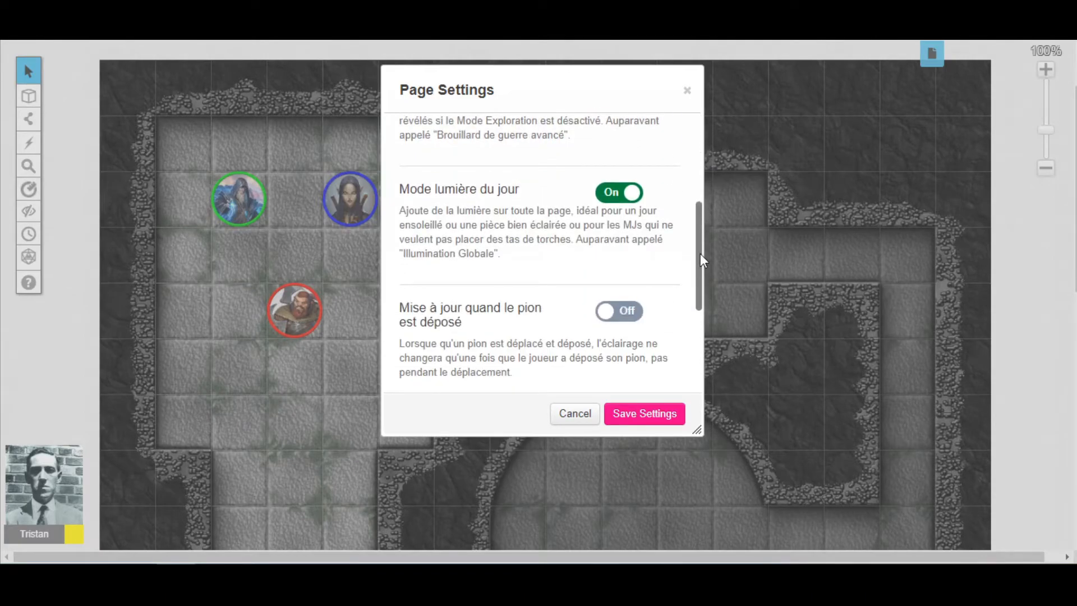
pyautogui.click(622, 193)
pyautogui.click(643, 416)
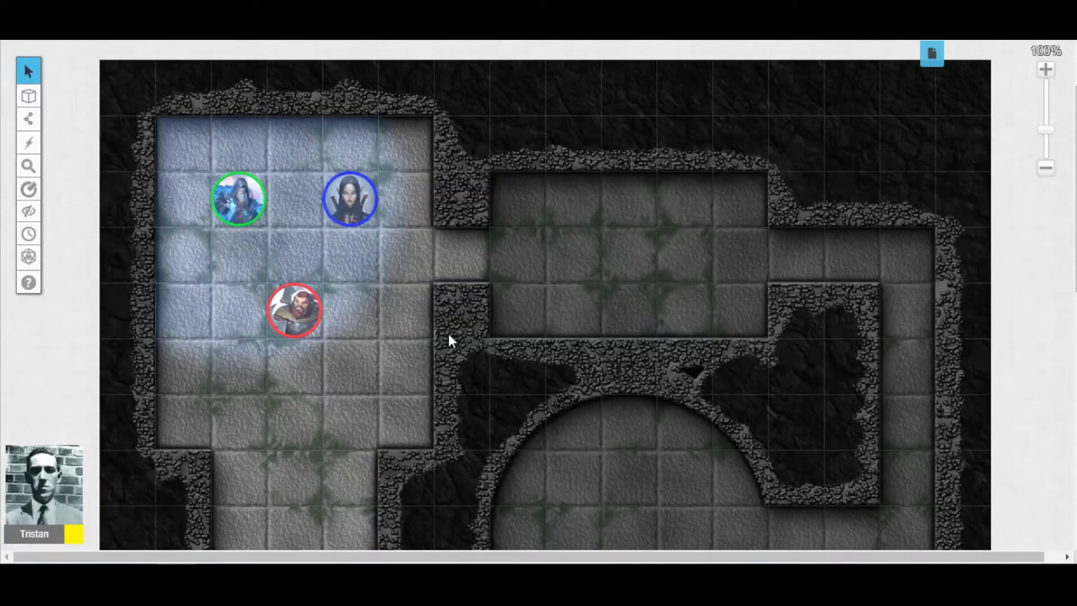
pyautogui.click(240, 193)
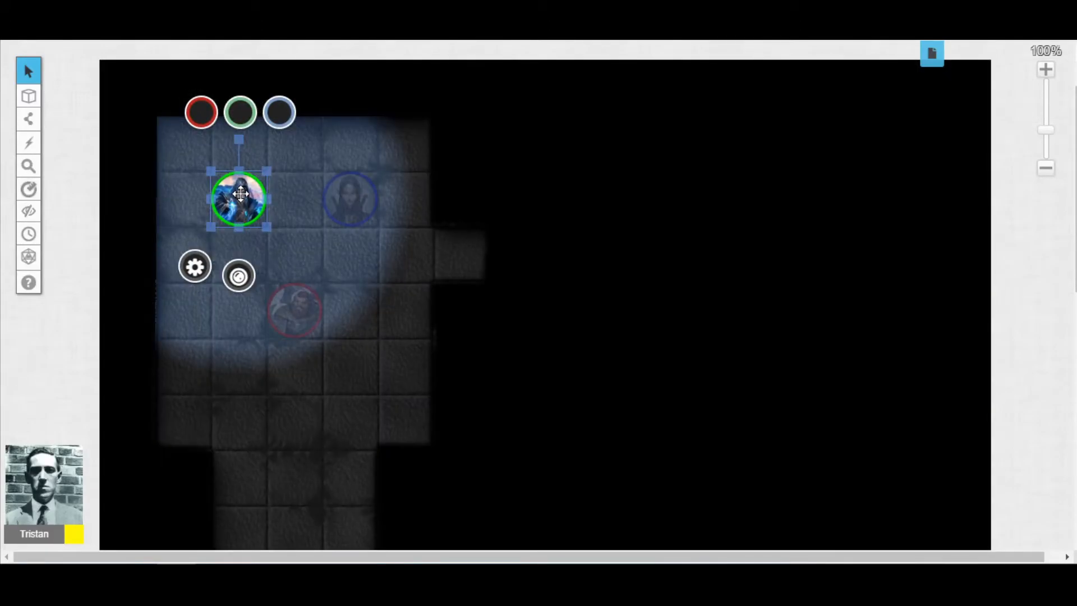
# Preview the night vision of the green-ringed token and the view of the blue-ringed token in the unlit dungeon.
pyautogui.moveTo(241, 193); pyautogui.dragTo(224, 171)
pyautogui.click(359, 205)
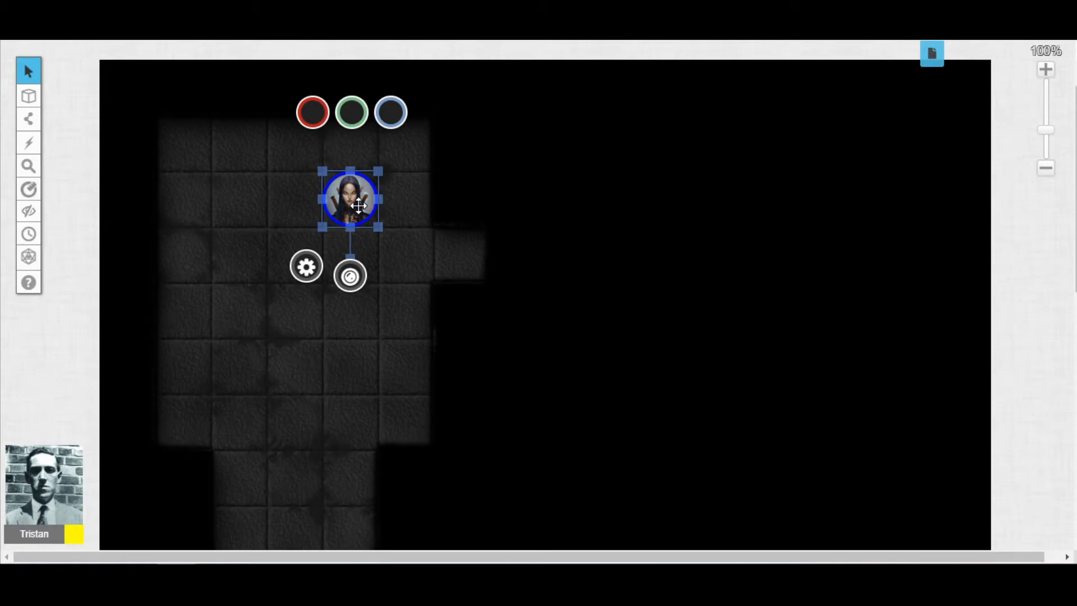
pyautogui.scroll(-4, 1060, 191)
pyautogui.scroll(5, 546, 295)
pyautogui.scroll(-8, 546, 295)
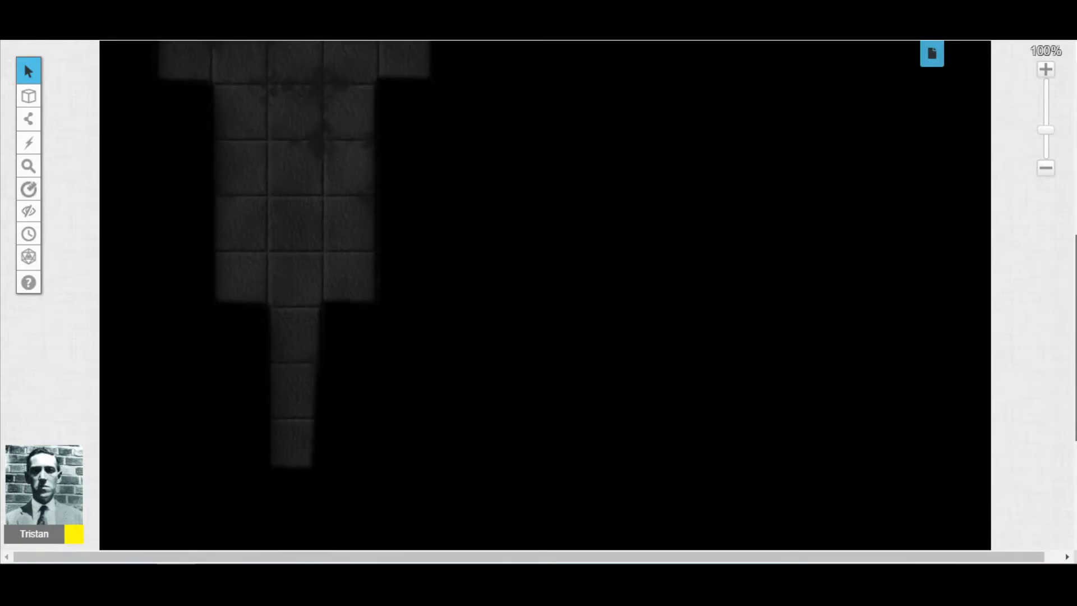
pyautogui.scroll(6, 1061, 209)
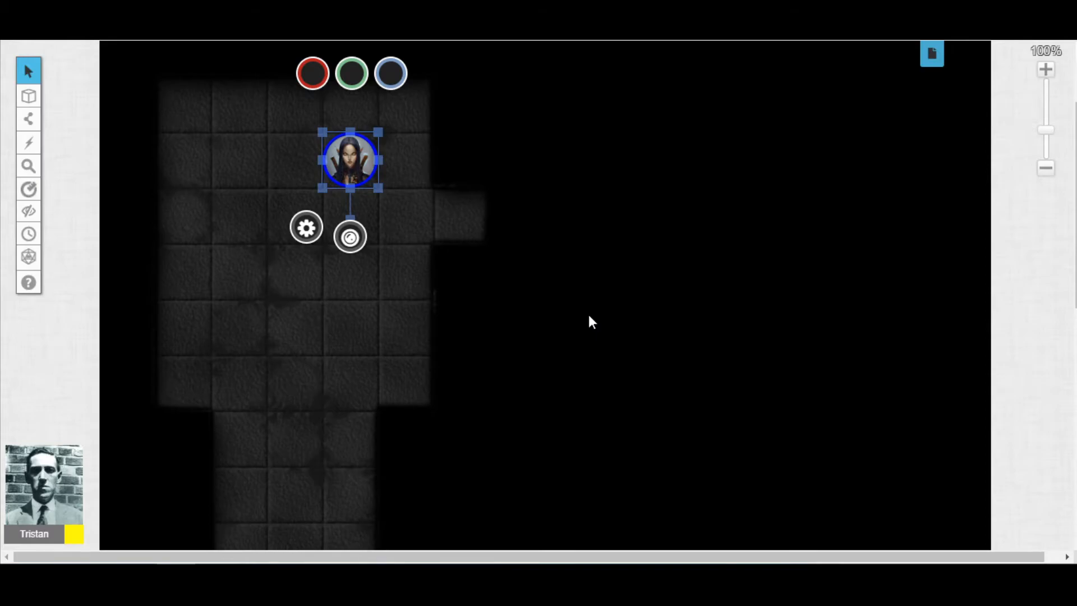
pyautogui.click(589, 317)
# Enable Champ de vision for the red-ringed token and activate Champ de vision limité with a Total of 120°.
pyautogui.click(309, 271)
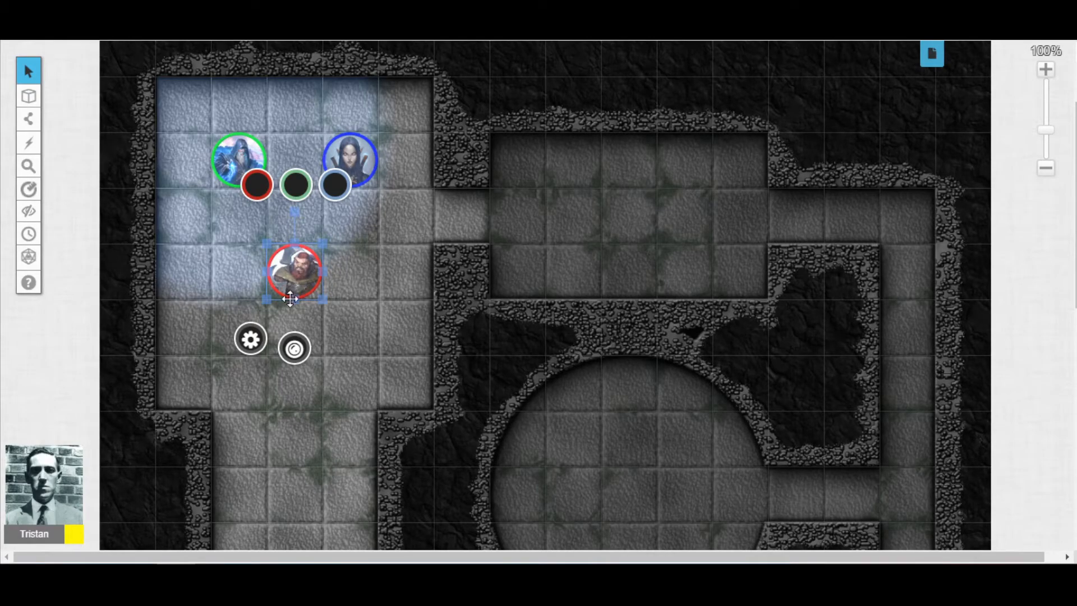
pyautogui.click(251, 340)
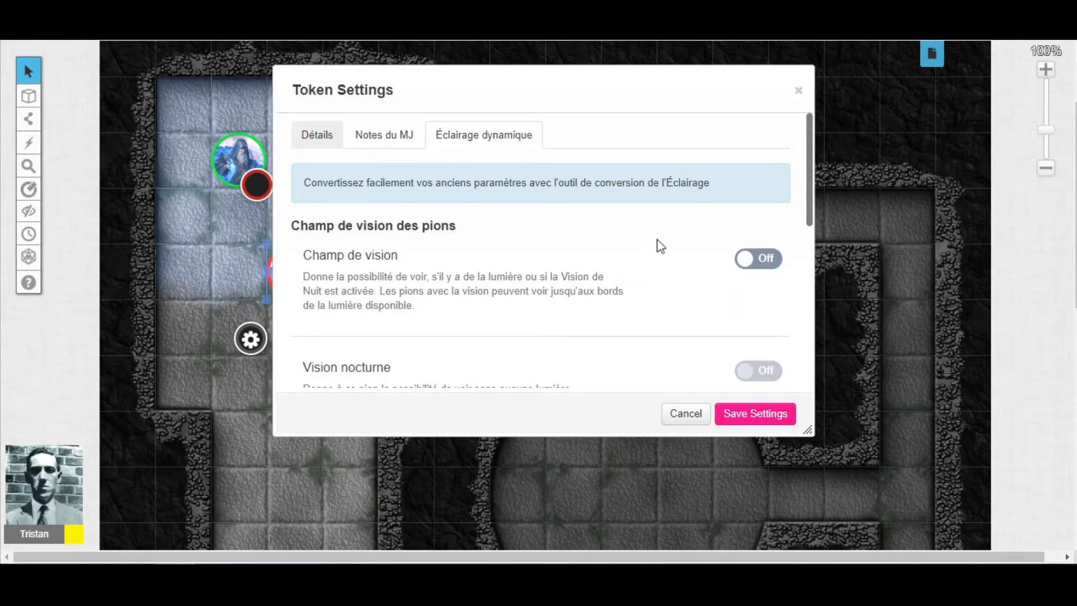
pyautogui.click(767, 273)
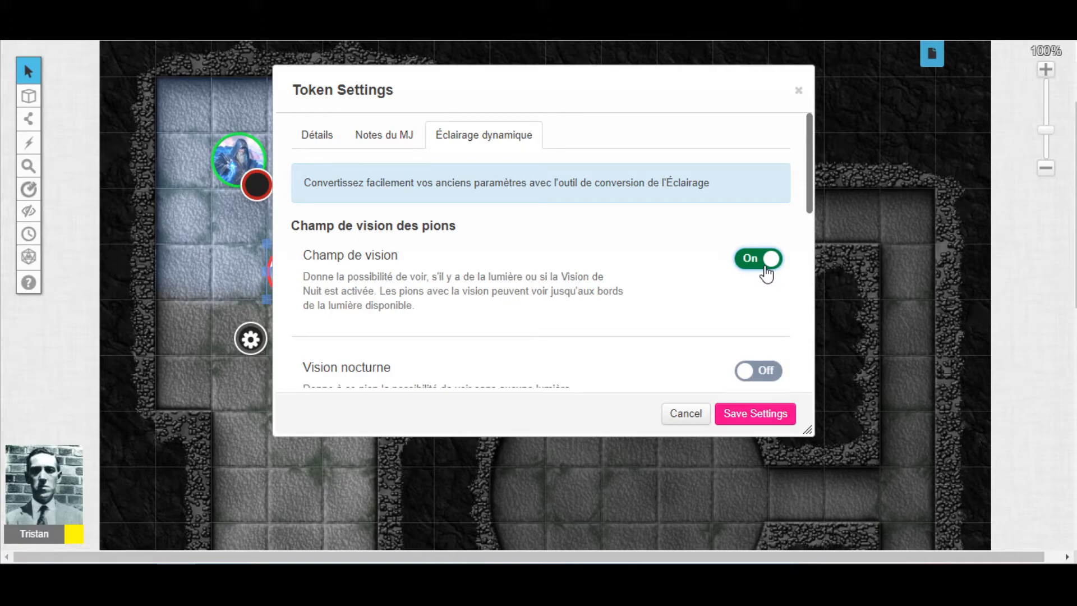
pyautogui.moveTo(810, 192); pyautogui.dragTo(811, 272)
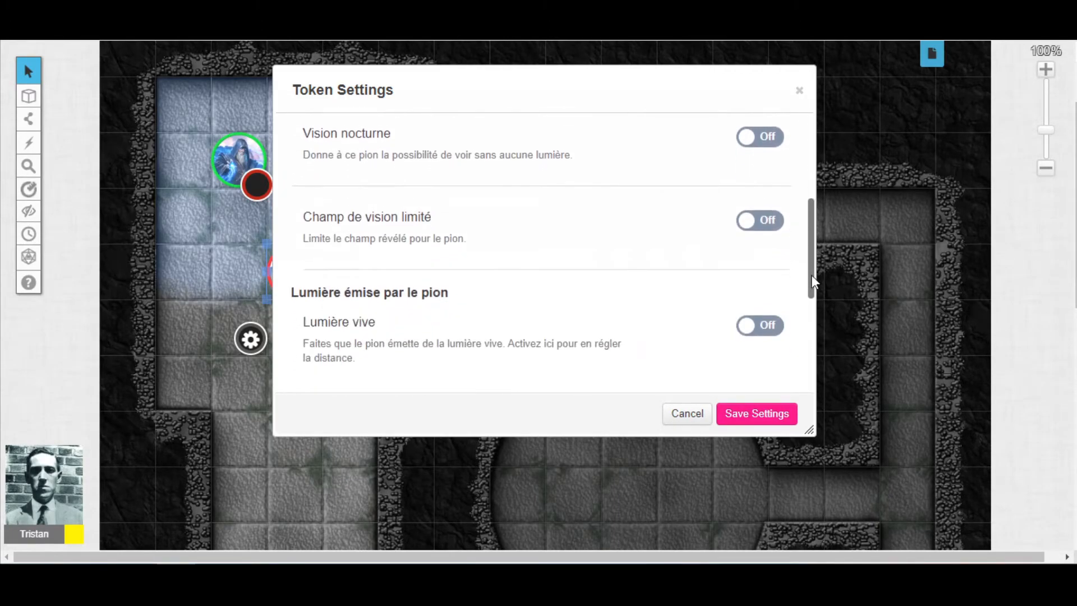
pyautogui.click(754, 216)
pyautogui.click(456, 261)
pyautogui.write('120')
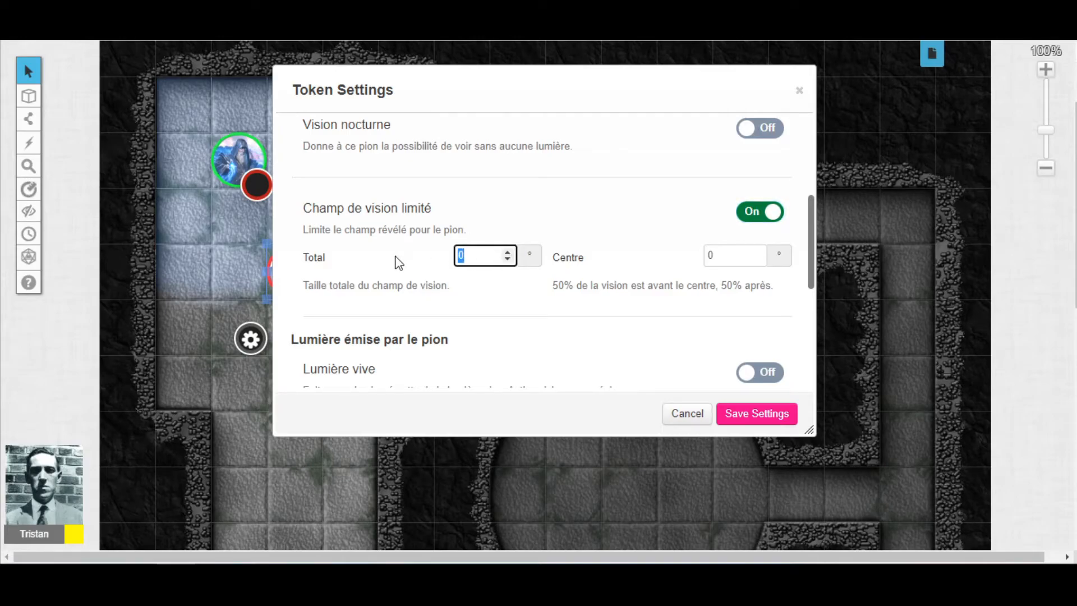
pyautogui.click(502, 317)
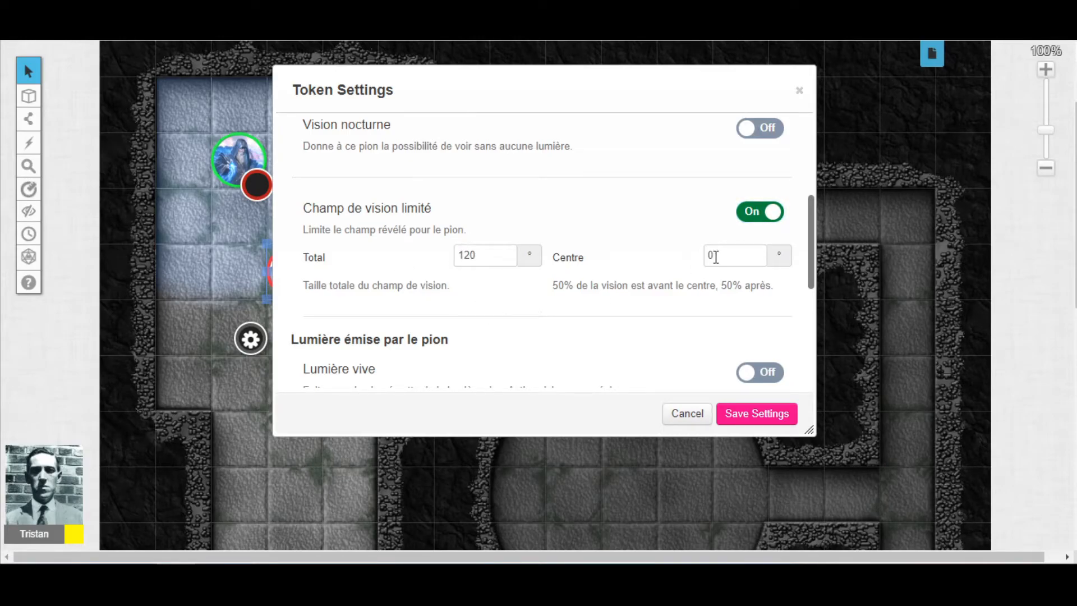
# Enable Lumière vive for the red-ringed token with an emission distance of 7 m.
pyautogui.scroll(-1, 808, 309)
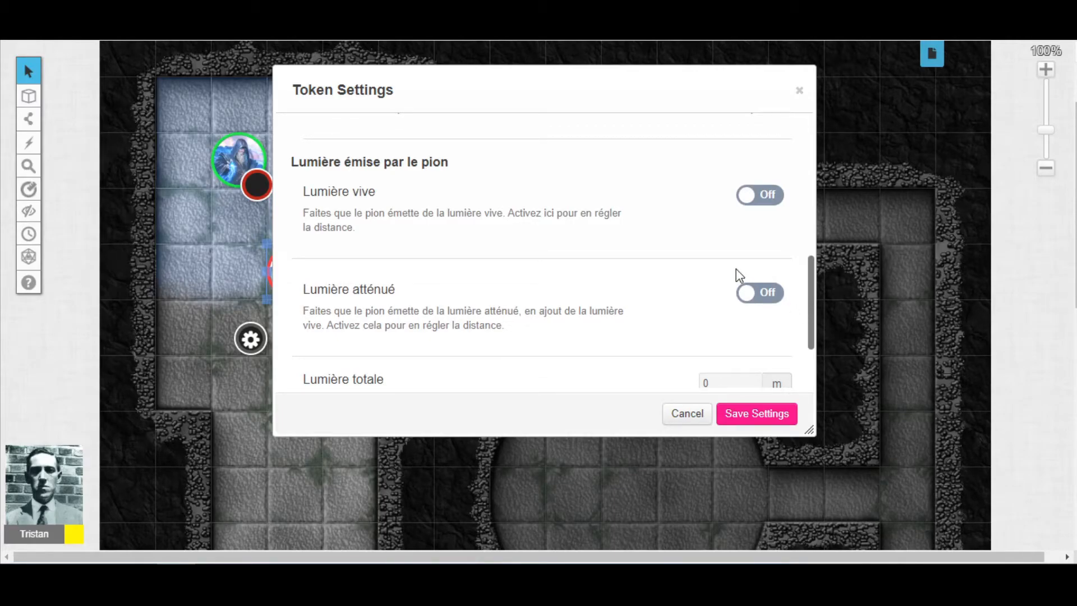
pyautogui.click(752, 202)
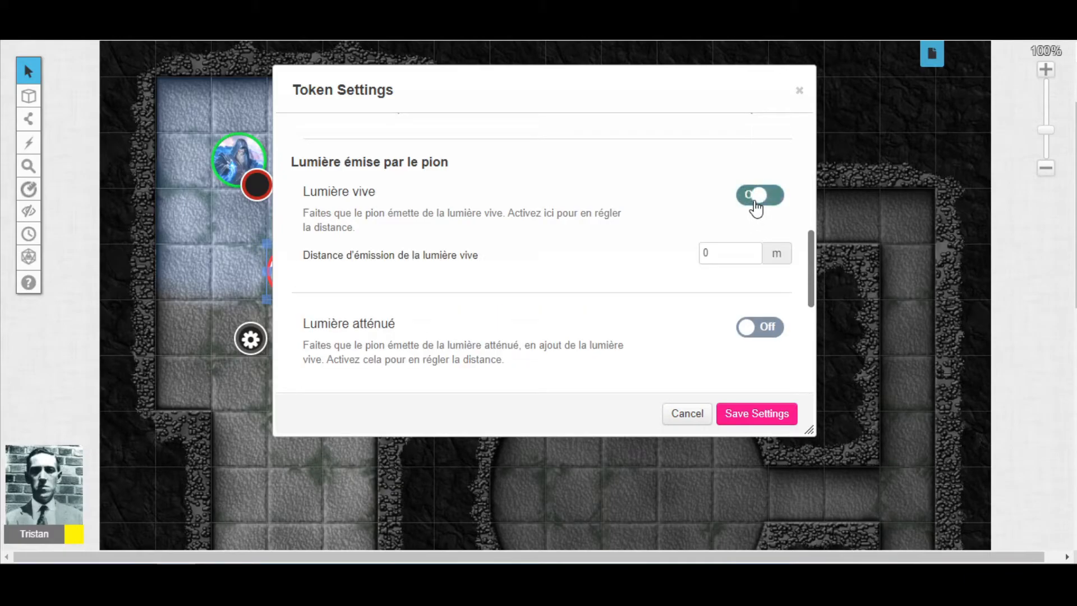
pyautogui.doubleClick(713, 254)
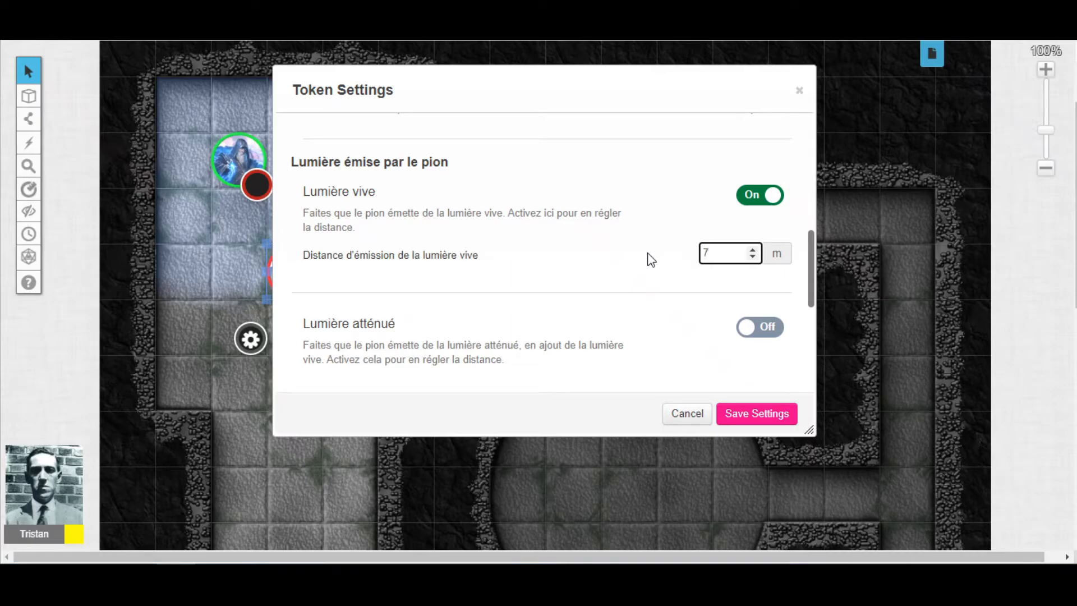
# Enable Lumière atténué at 6 m for the red-ringed token, raise its Luminosité slightly, and save the token settings.
pyautogui.click(773, 332)
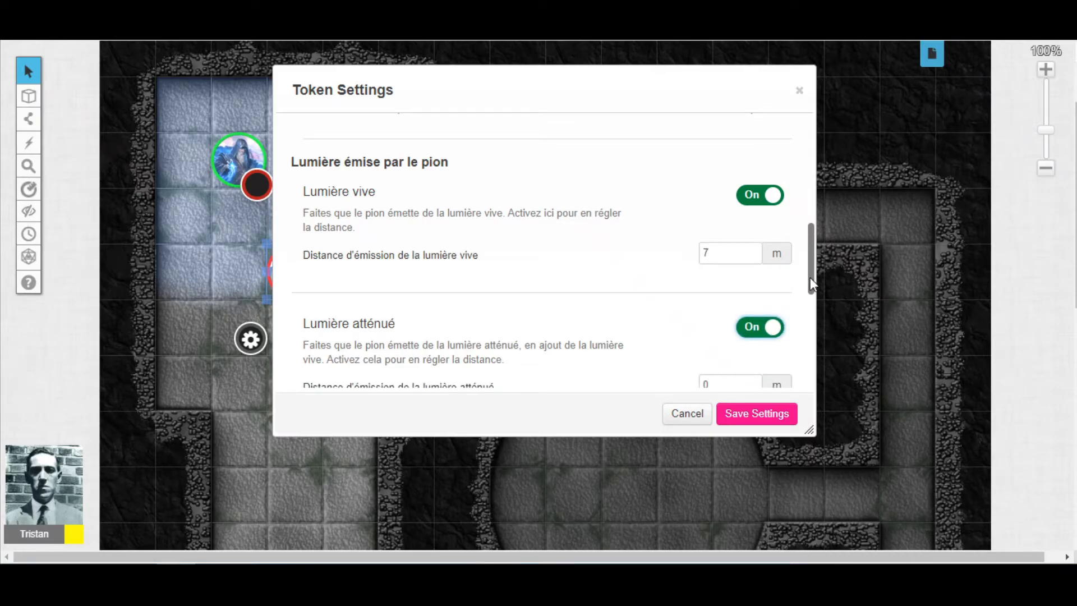
pyautogui.moveTo(810, 277); pyautogui.dragTo(813, 311)
pyautogui.moveTo(714, 264); pyautogui.dragTo(651, 262)
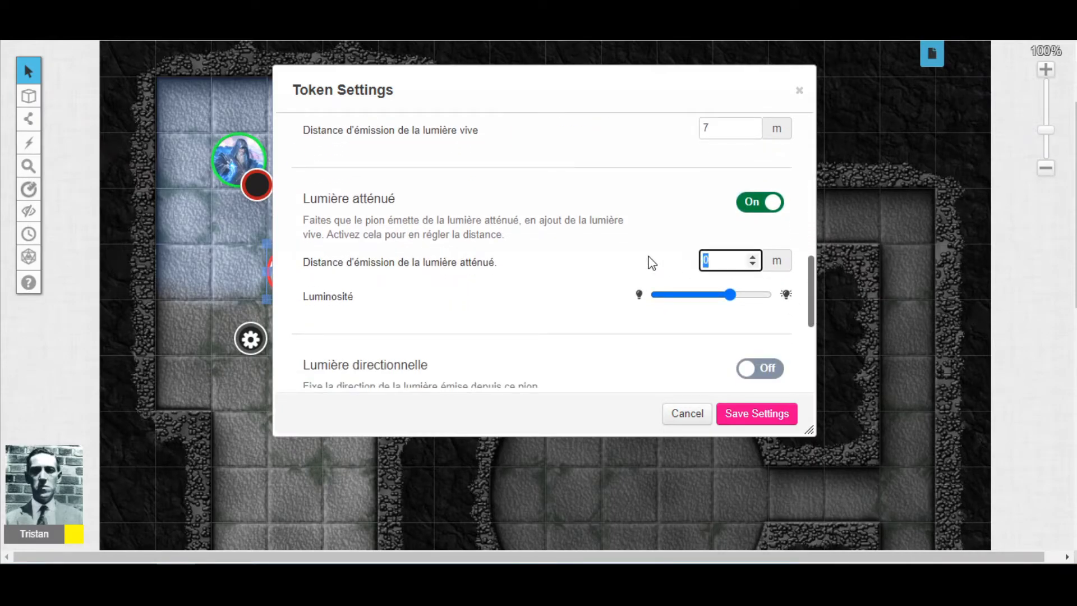
pyautogui.click(579, 256)
pyautogui.moveTo(721, 302)
pyautogui.mouseDown()
pyautogui.moveTo(732, 303)
pyautogui.moveTo(679, 303)
pyautogui.moveTo(736, 305)
pyautogui.mouseUp()
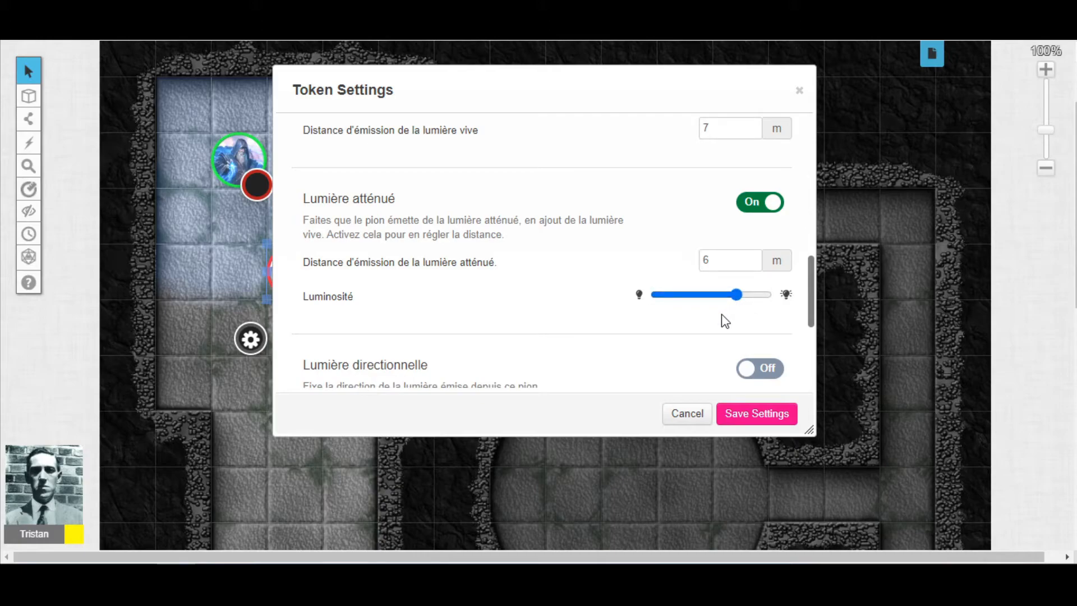
pyautogui.moveTo(811, 293); pyautogui.dragTo(815, 357)
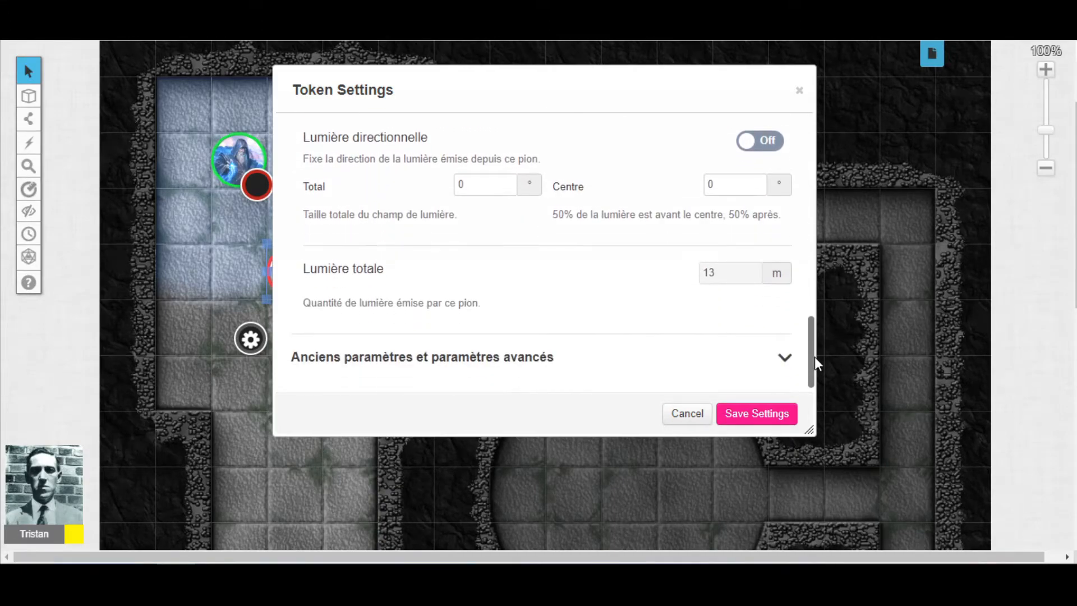
pyautogui.click(770, 418)
# Preview the red-ringed token's lit field of view, and flip the token vertically.
pyautogui.click(294, 265)
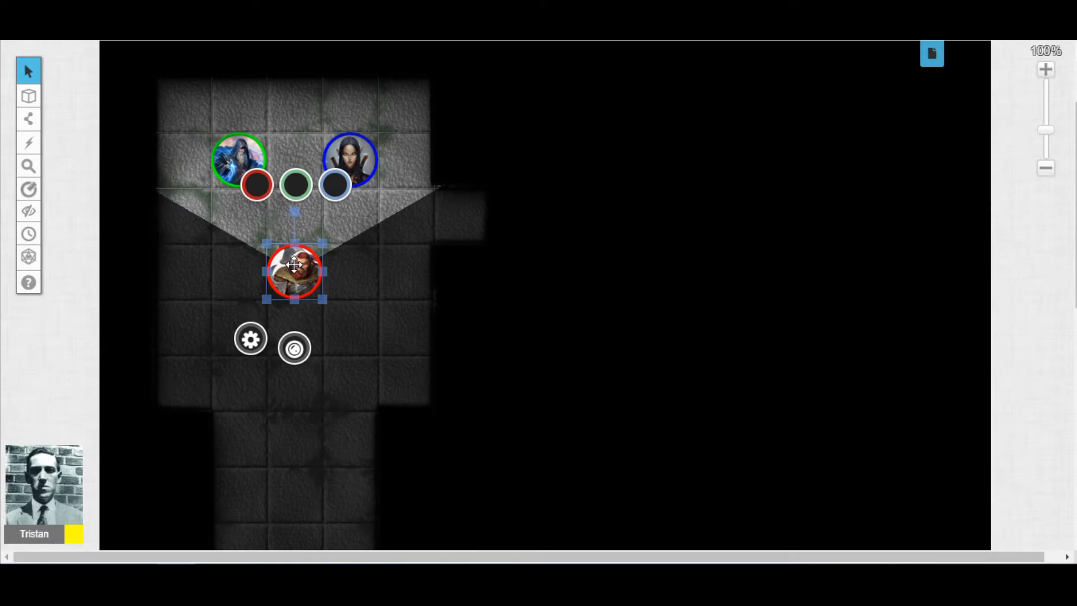
pyautogui.rightClick(294, 265)
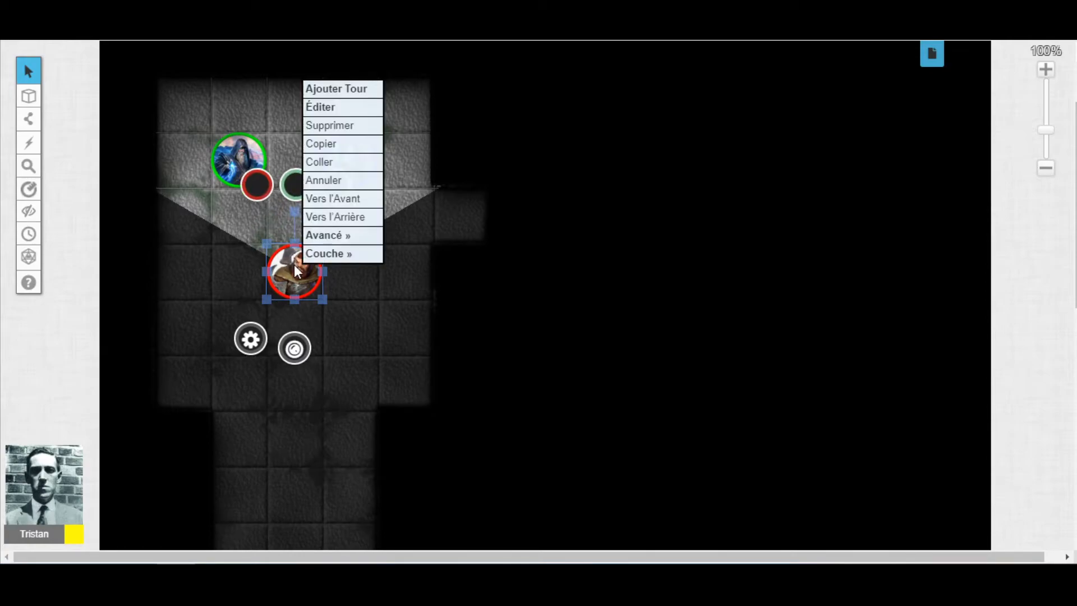
pyautogui.moveTo(332, 238)
pyautogui.click(432, 287)
pyautogui.rightClick(287, 270)
pyautogui.moveTo(331, 258)
pyautogui.moveTo(342, 240)
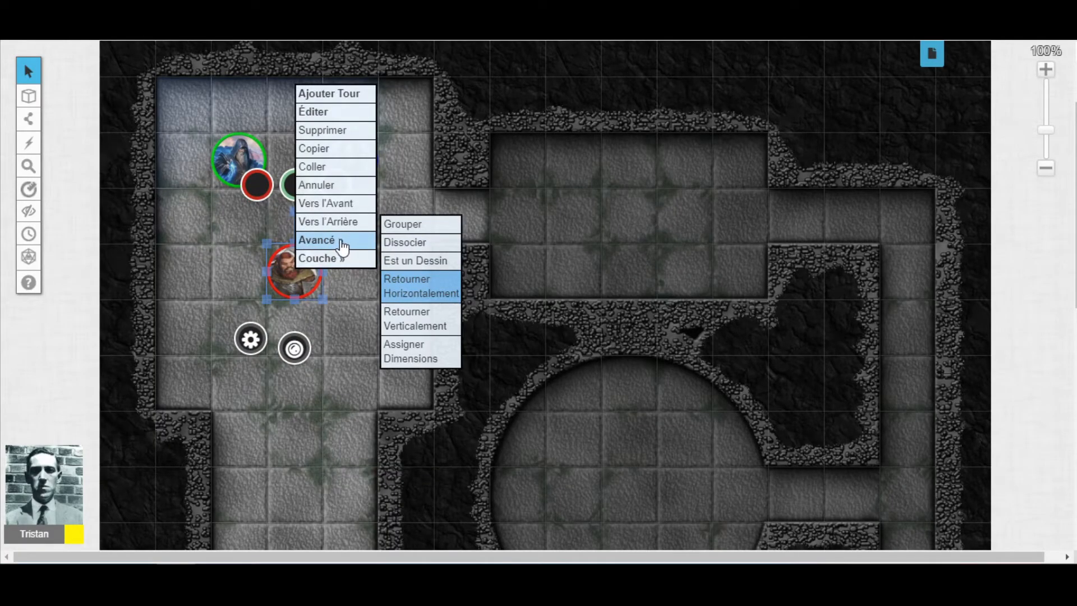
pyautogui.click(414, 315)
# Rotate the red-ringed token half a turn to face the lower corridor, and move it one square down.
pyautogui.click(287, 277)
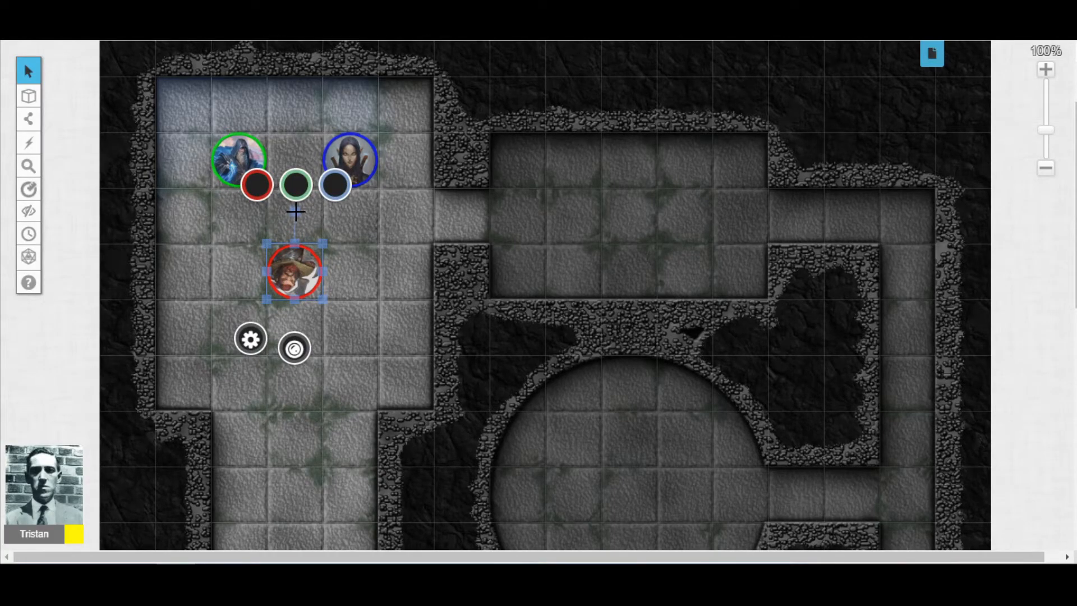
pyautogui.click(294, 212)
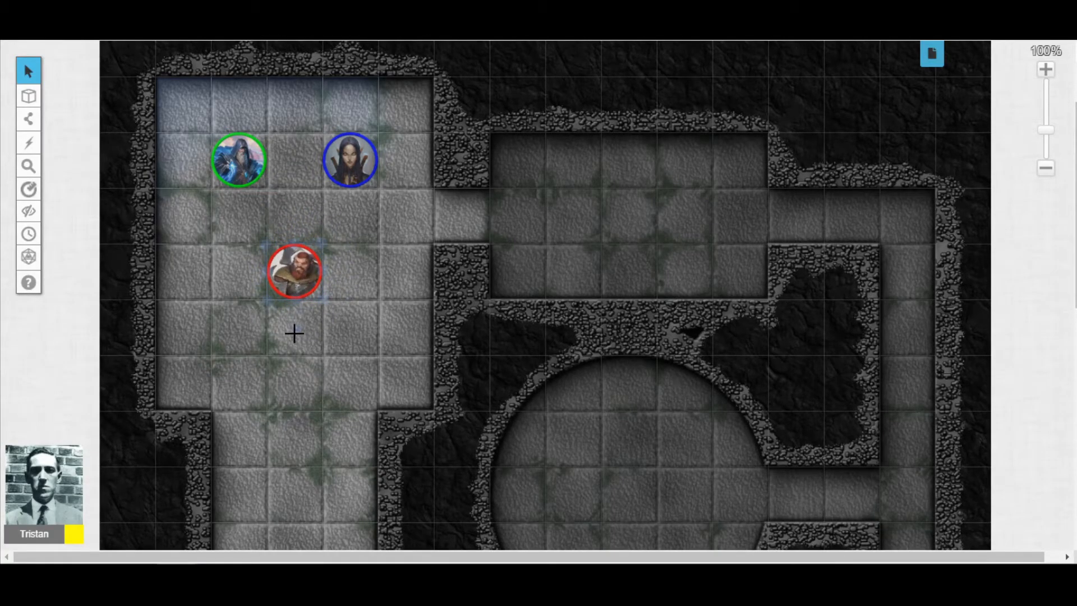
pyautogui.click(318, 288)
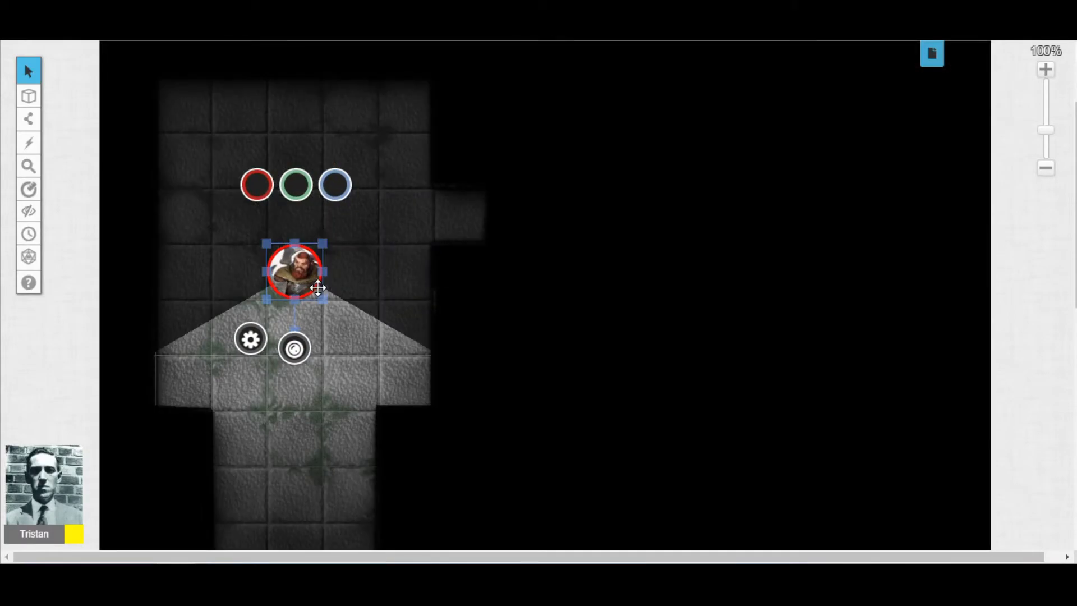
pyautogui.moveTo(296, 257); pyautogui.dragTo(317, 325)
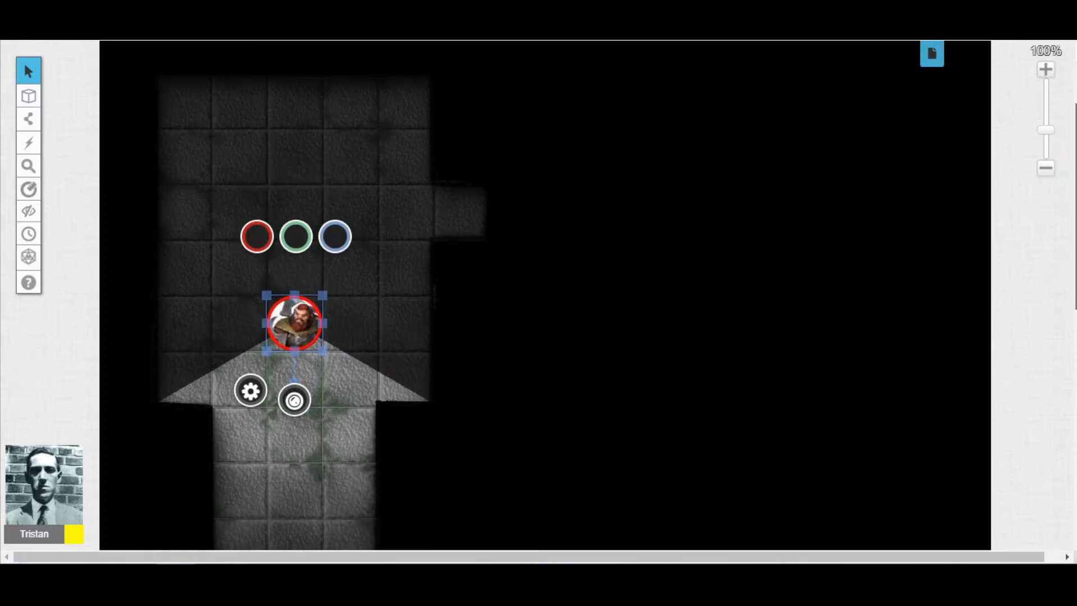
pyautogui.click(450, 384)
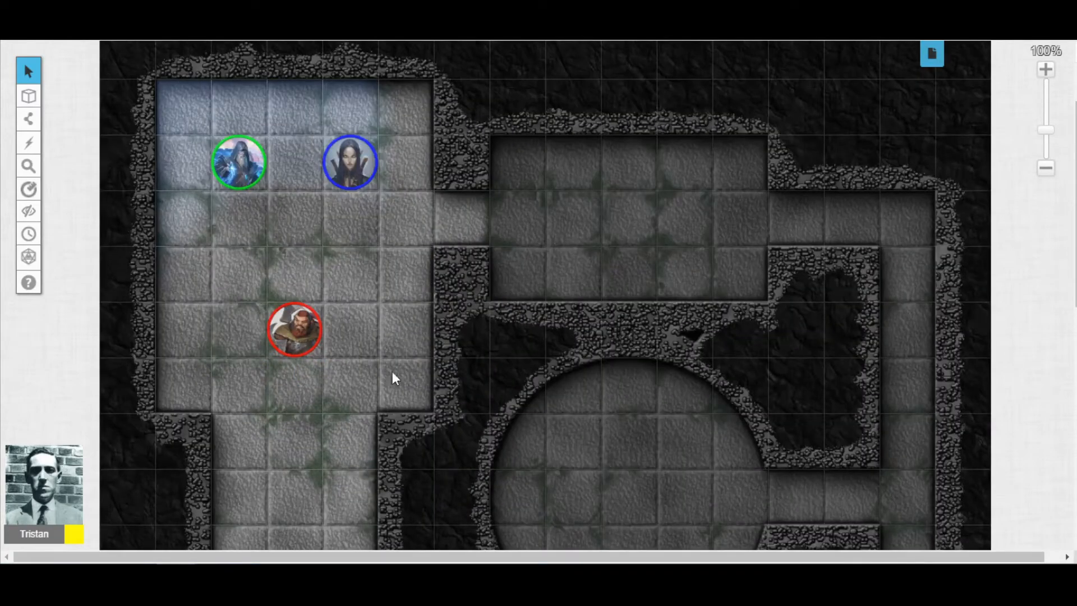
# Move the blue-ringed token down into the corridor below the red-ringed token, previewing its view there.
pyautogui.click(347, 157)
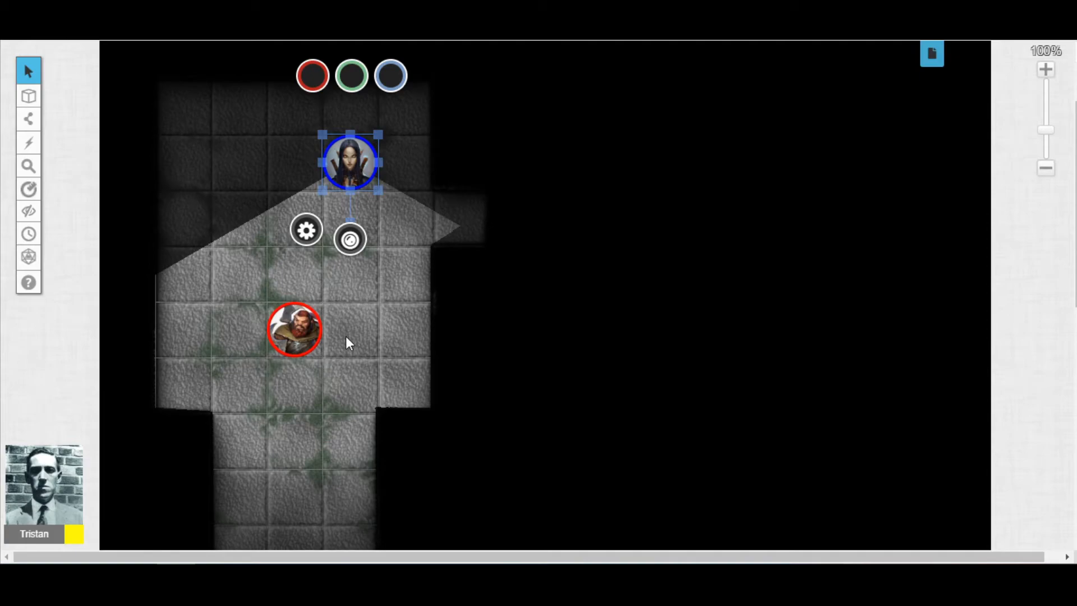
pyautogui.moveTo(348, 180); pyautogui.dragTo(327, 500)
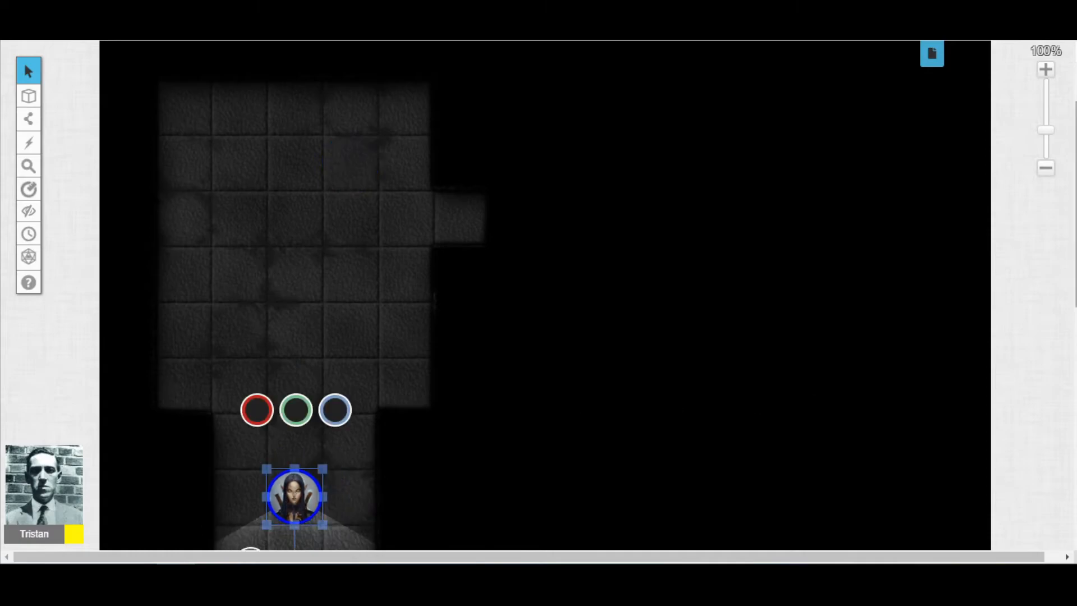
pyautogui.scroll(-3, 327, 500)
pyautogui.moveTo(313, 298); pyautogui.dragTo(298, 362)
pyautogui.scroll(-2, 777, 359)
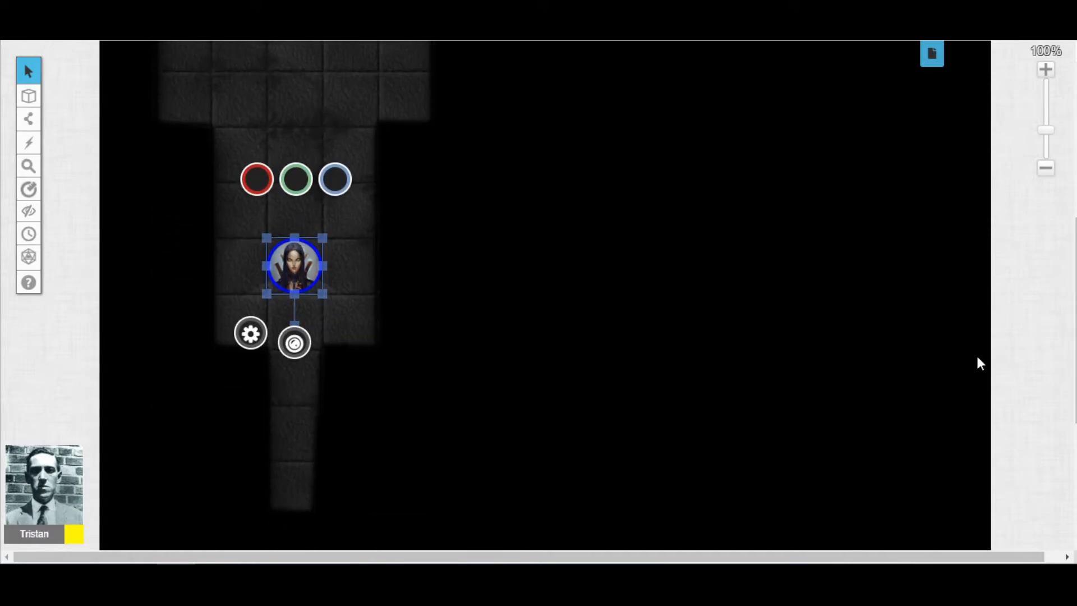
# Rotate the blue-ringed token half a turn to face the red-ringed token's light, preview its view, and deselect it.
pyautogui.moveTo(298, 345); pyautogui.dragTo(294, 235)
pyautogui.scroll(5, 1065, 281)
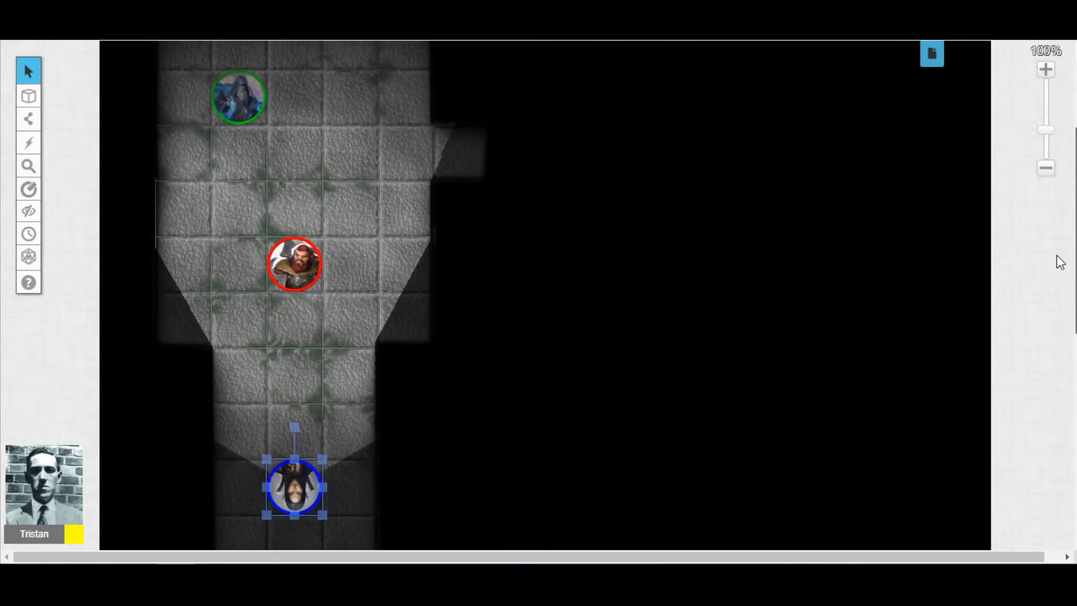
pyautogui.scroll(-1, 1051, 242)
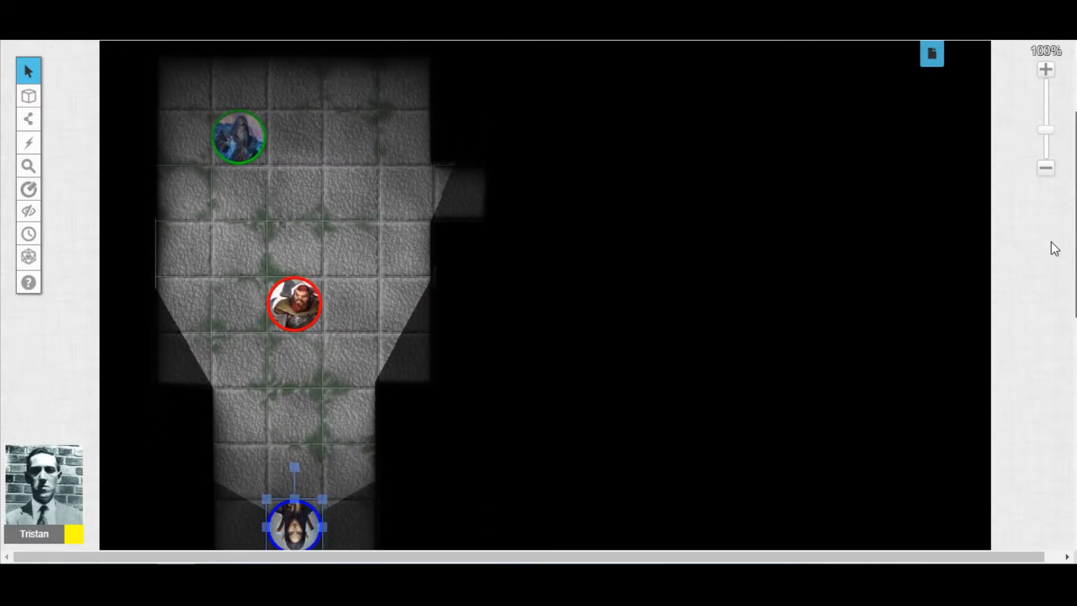
pyautogui.click(476, 302)
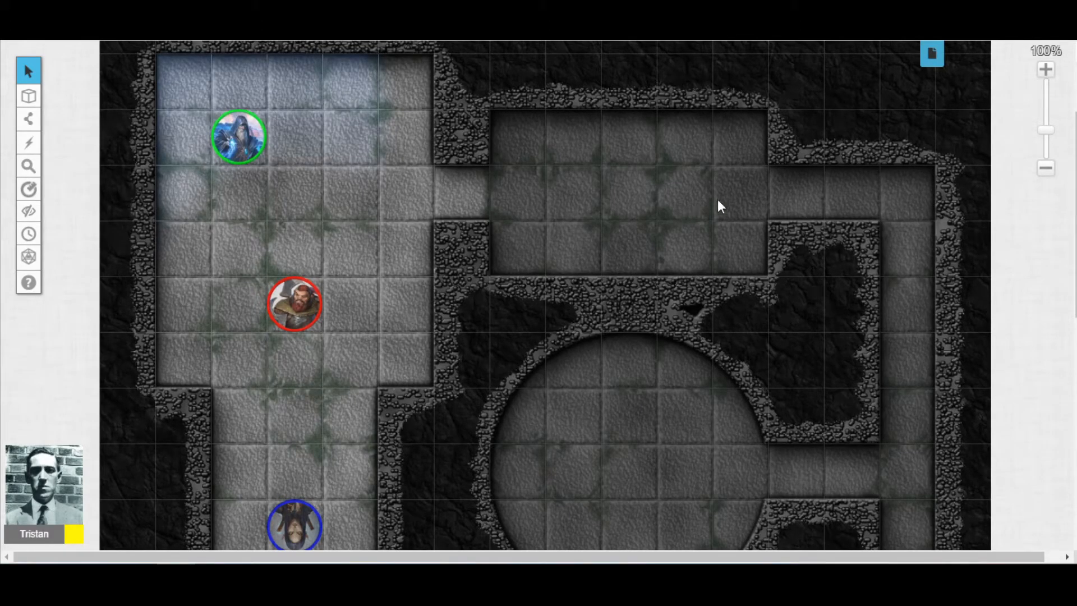
# Copy the yellow-ringed dragon token from the tokens page and return to the map dongeon page.
pyautogui.click(932, 53)
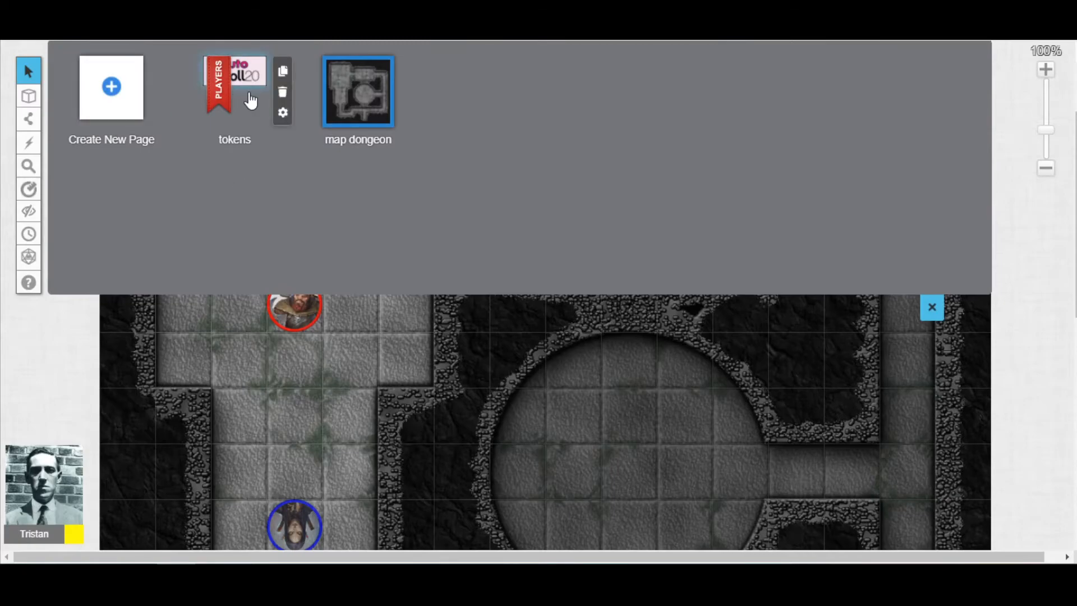
pyautogui.click(250, 96)
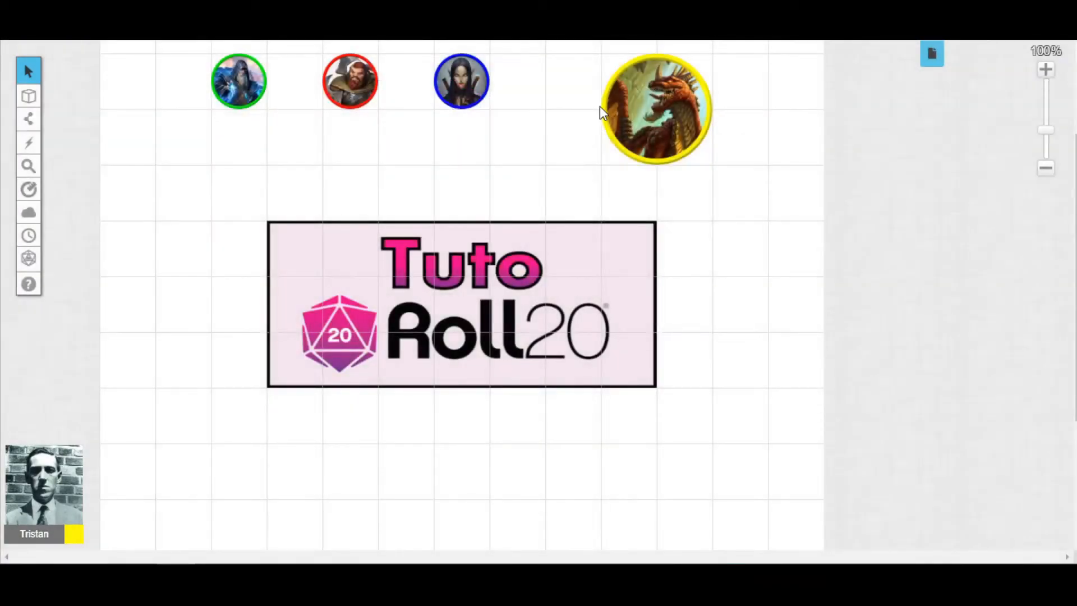
pyautogui.click(637, 106)
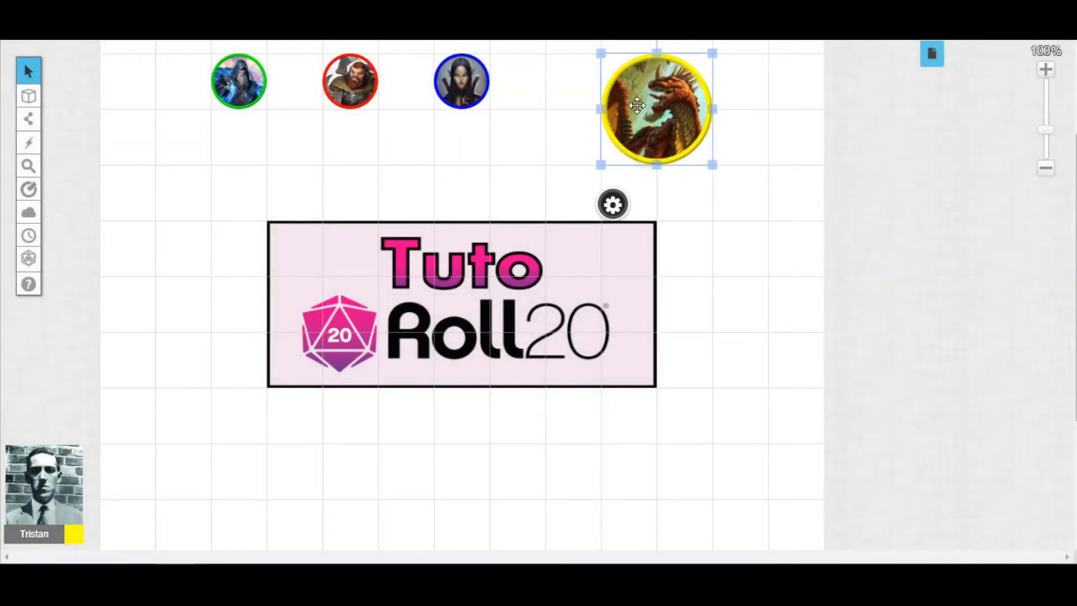
pyautogui.click(932, 53)
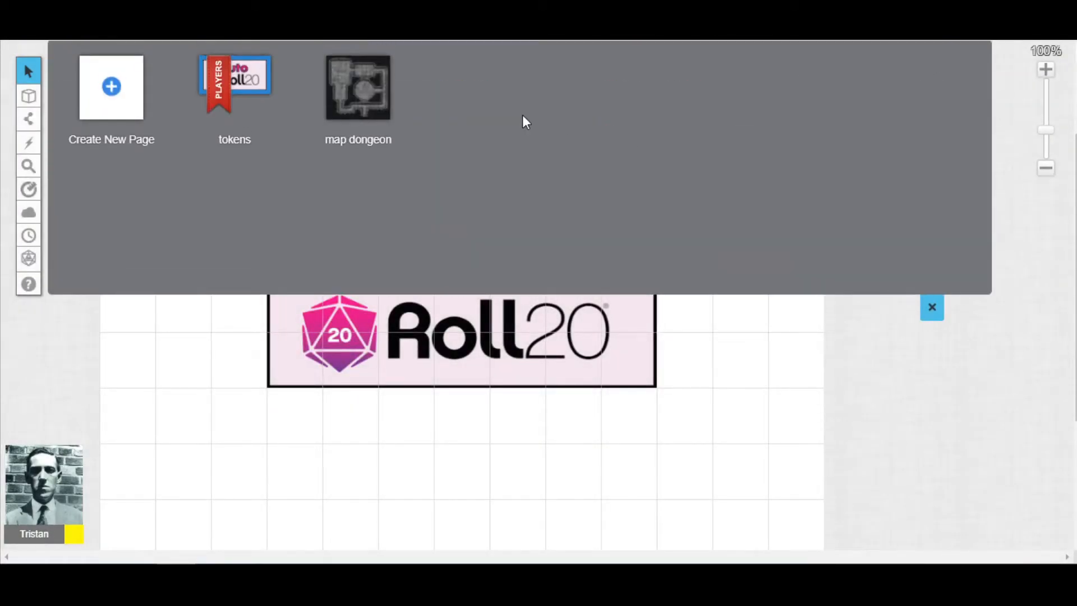
pyautogui.click(382, 105)
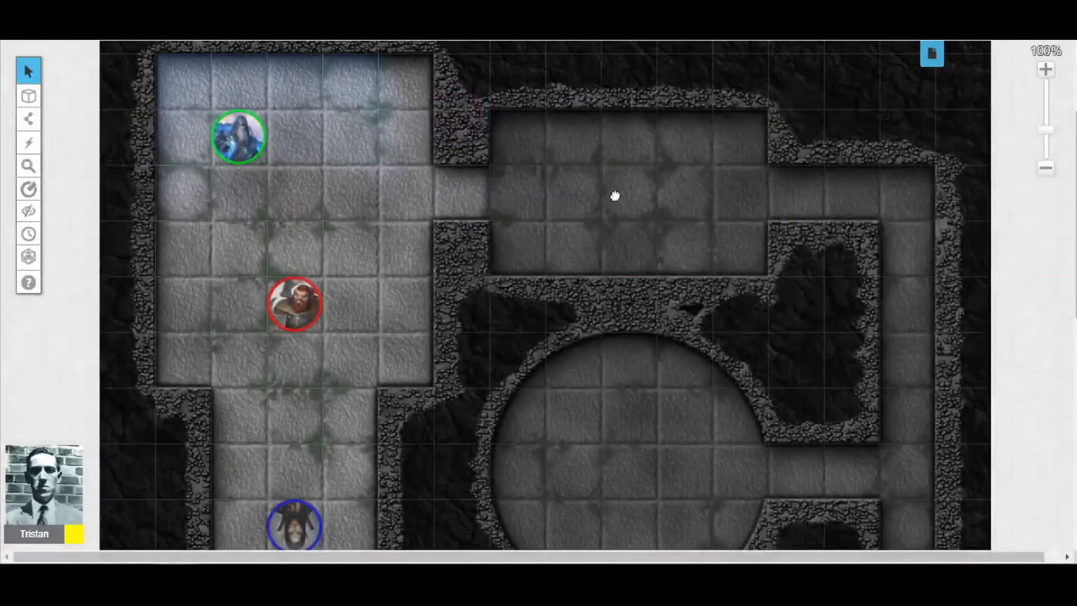
# Paste the yellow-ringed dragon token and place it at the far right end of the room east of the first one.
pyautogui.rightClick(615, 196)
pyautogui.click(677, 167)
pyautogui.moveTo(634, 181); pyautogui.dragTo(752, 210)
pyautogui.click(549, 212)
pyautogui.moveTo(618, 558); pyautogui.dragTo(699, 551)
# Search the art library for "treasure" and place a gold treasure pile in the dragon's room, about three squares wide and two high.
pyautogui.click(1071, 56)
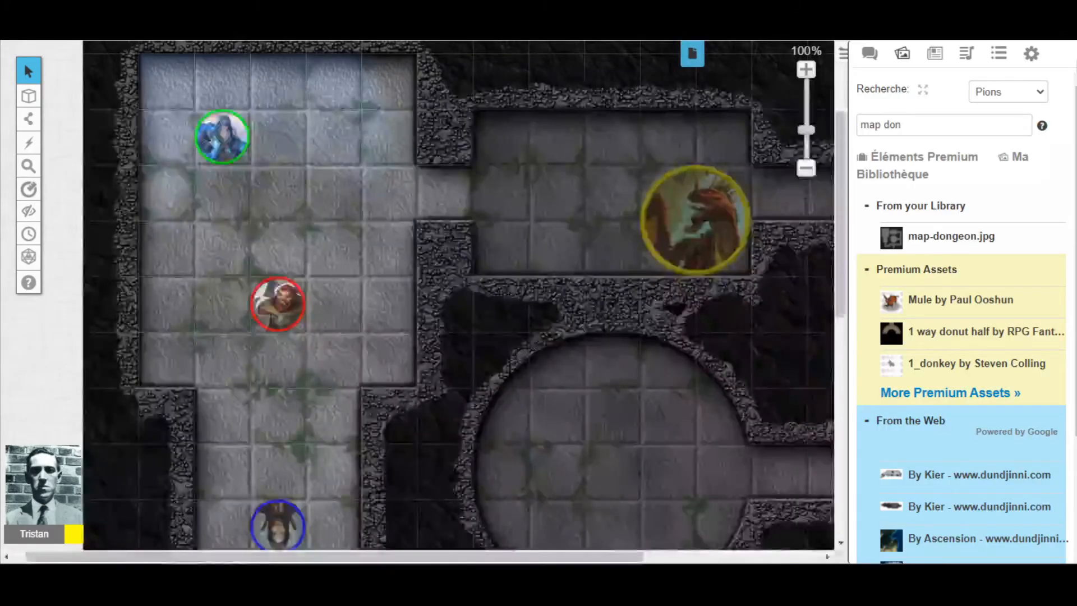
pyautogui.tripleClick(925, 126)
pyautogui.write('treasure')
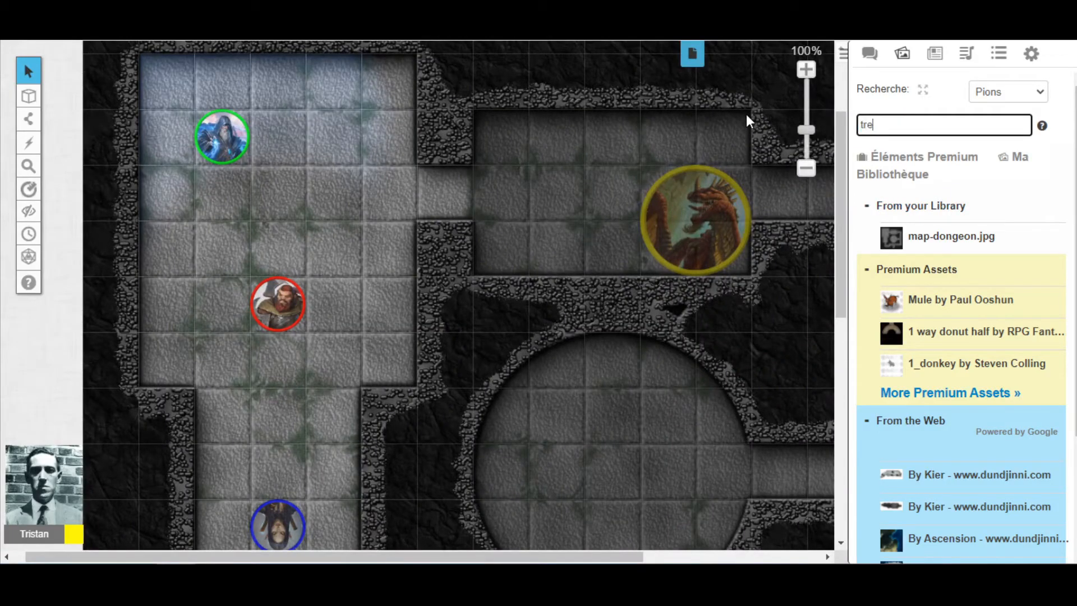
pyautogui.moveTo(1010, 441)
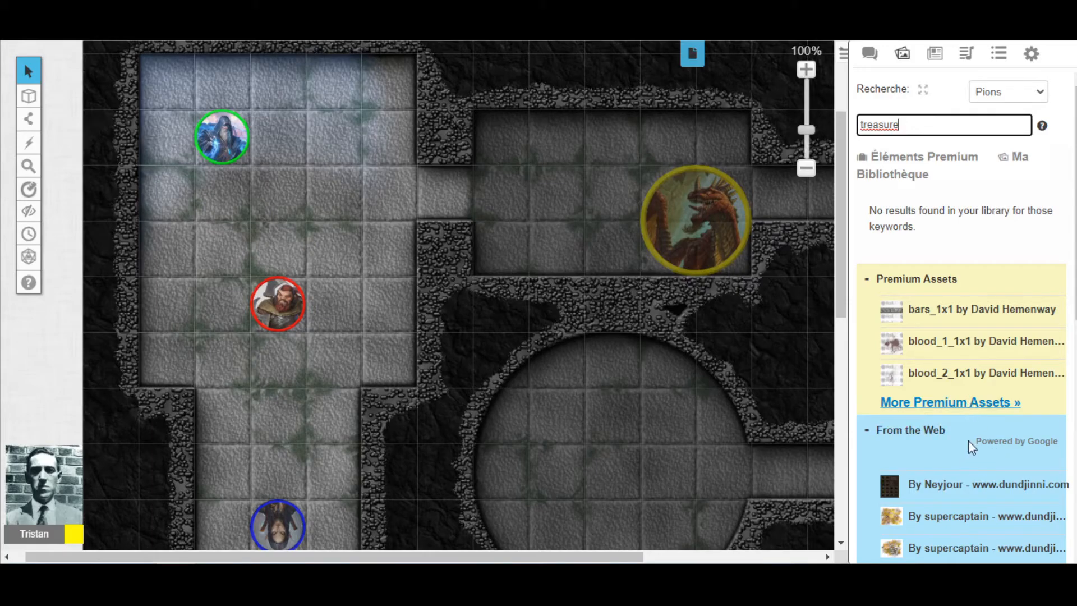
pyautogui.moveTo(954, 549); pyautogui.dragTo(696, 194)
pyautogui.moveTo(614, 223); pyautogui.dragTo(613, 275)
# Send the treasure pile to the map layer and move the dragon token one square up and left so it overlaps the pile.
pyautogui.rightClick(610, 238)
pyautogui.moveTo(634, 223)
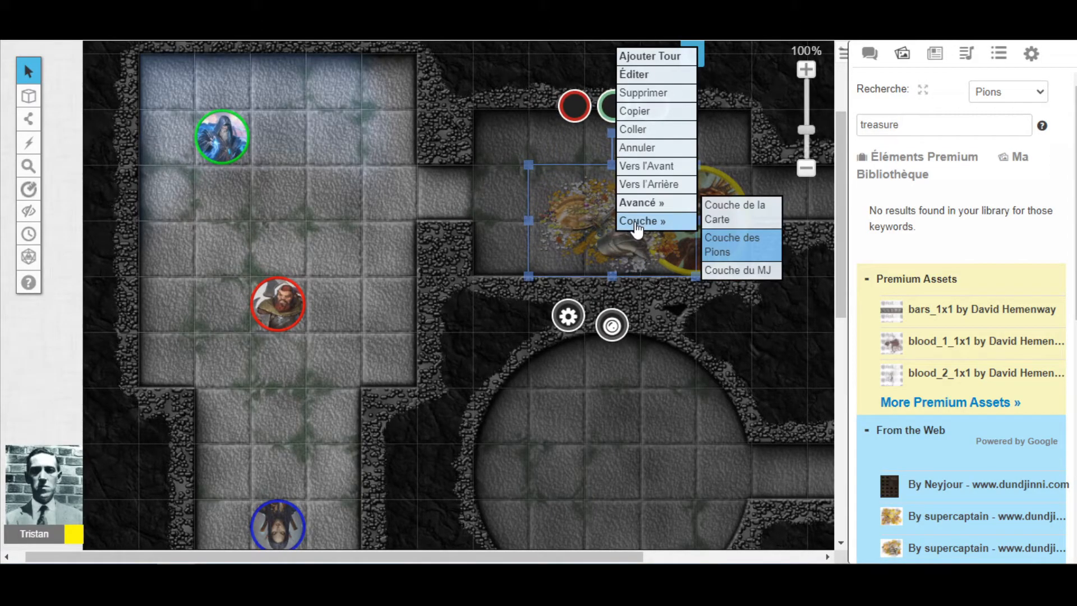
pyautogui.click(724, 216)
pyautogui.moveTo(705, 226); pyautogui.dragTo(659, 164)
pyautogui.click(728, 197)
pyautogui.click(767, 218)
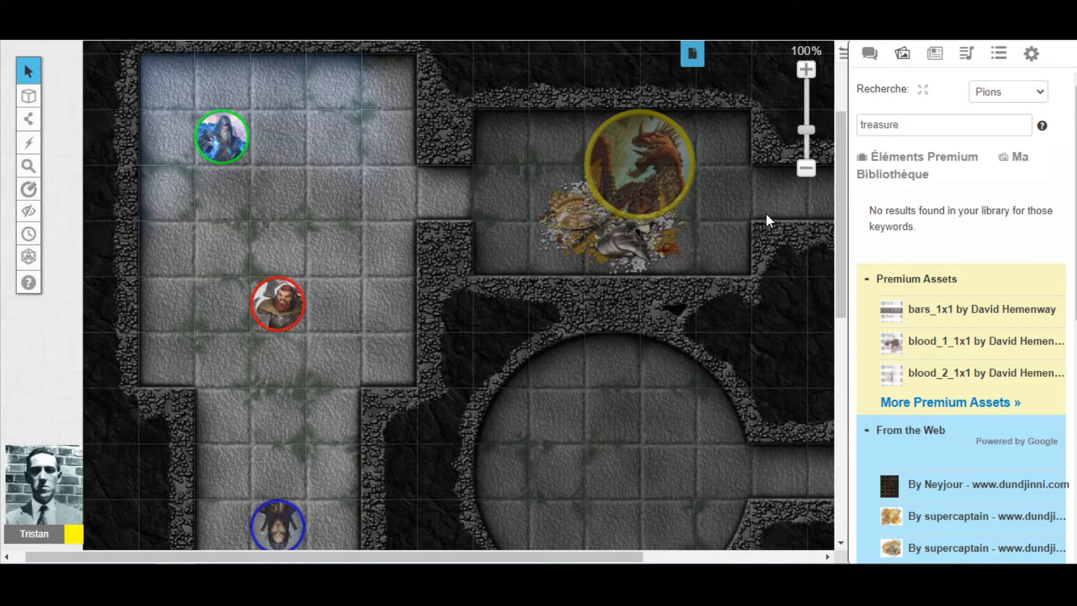
# Search the art library for "lantern" and place the glowing lantern by Bogie at the dragon room's left entrance.
pyautogui.moveTo(934, 122); pyautogui.dragTo(765, 121)
pyautogui.write('lantern')
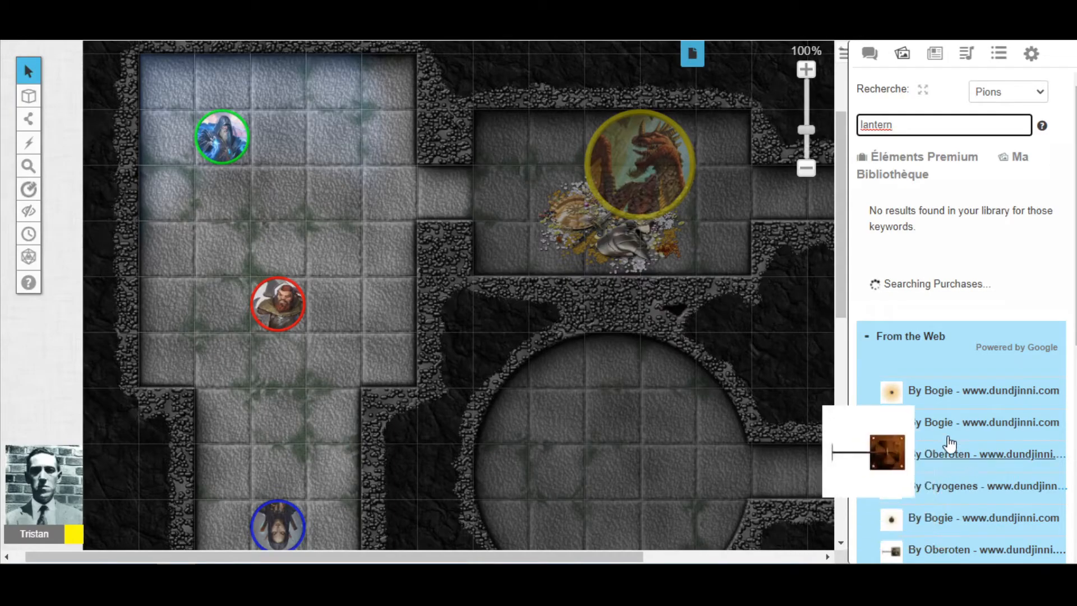
pyautogui.scroll(-4, 934, 407)
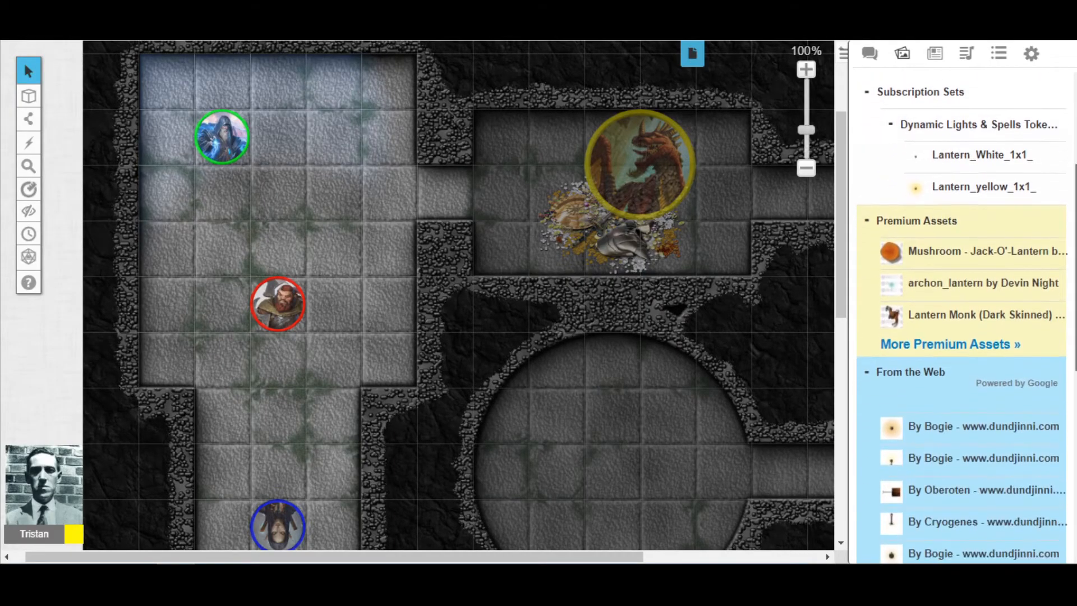
pyautogui.moveTo(931, 420)
pyautogui.moveTo(932, 421); pyautogui.dragTo(514, 178)
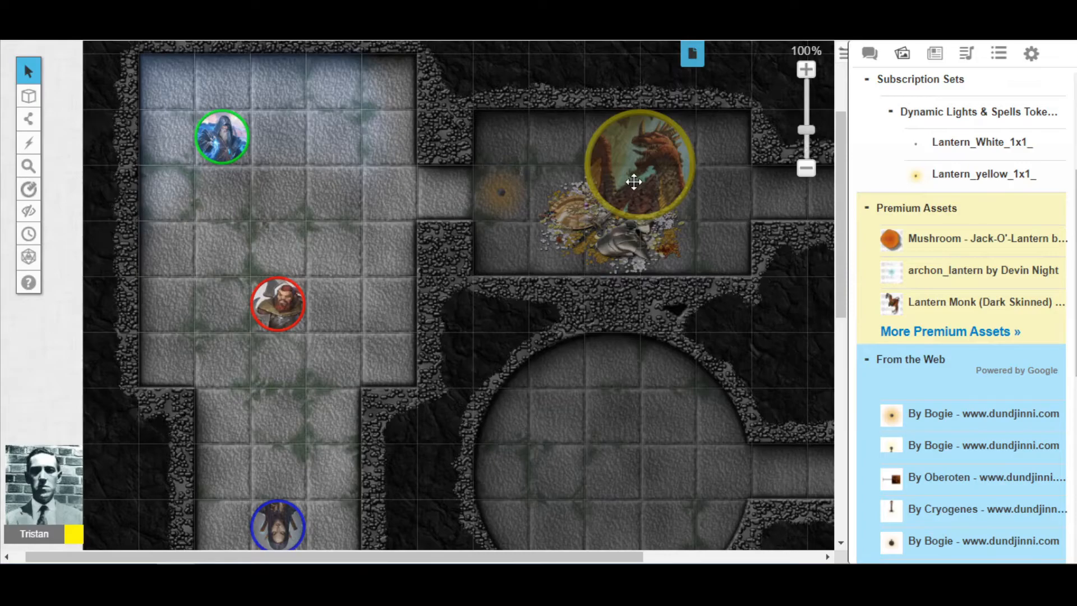
# Move the lantern token to the right side of the treasure pile, just below the dragon, off the grid lines.
pyautogui.click(842, 54)
pyautogui.moveTo(523, 210); pyautogui.dragTo(496, 192)
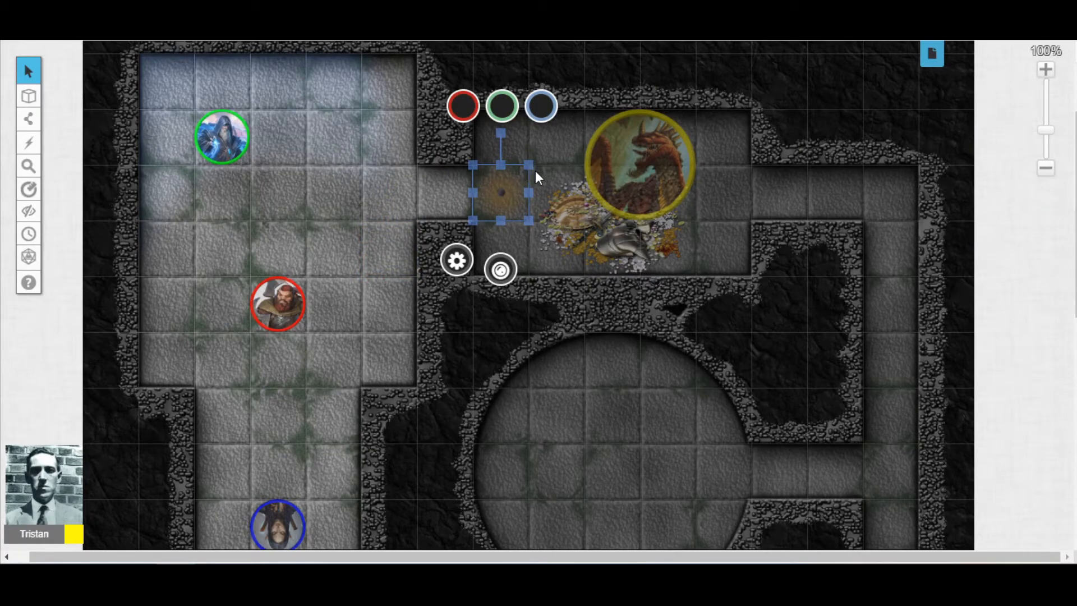
pyautogui.moveTo(496, 202); pyautogui.dragTo(695, 229)
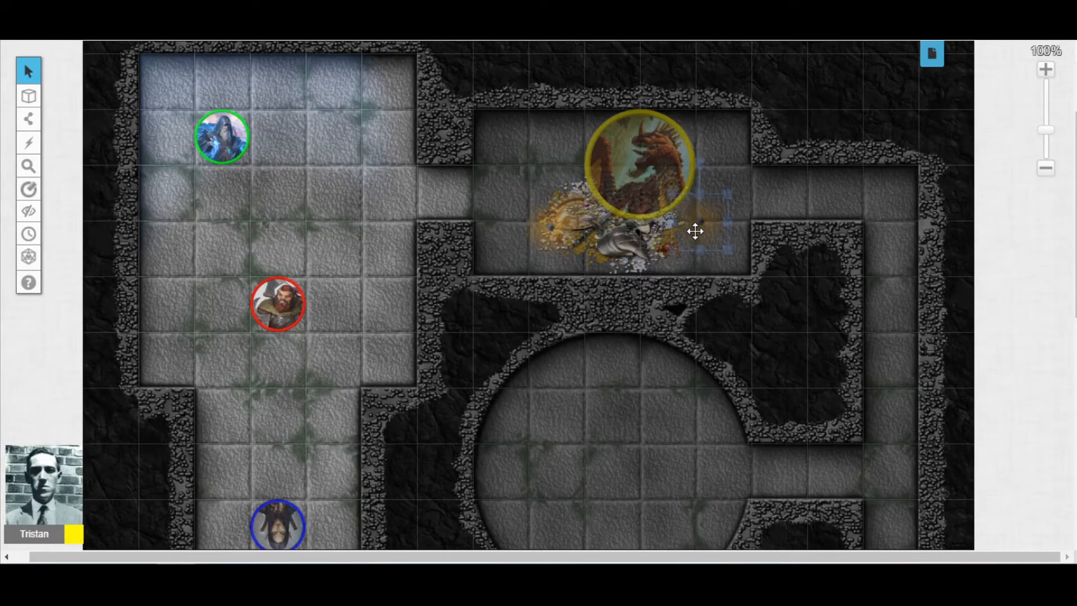
pyautogui.moveTo(731, 254); pyautogui.dragTo(701, 228)
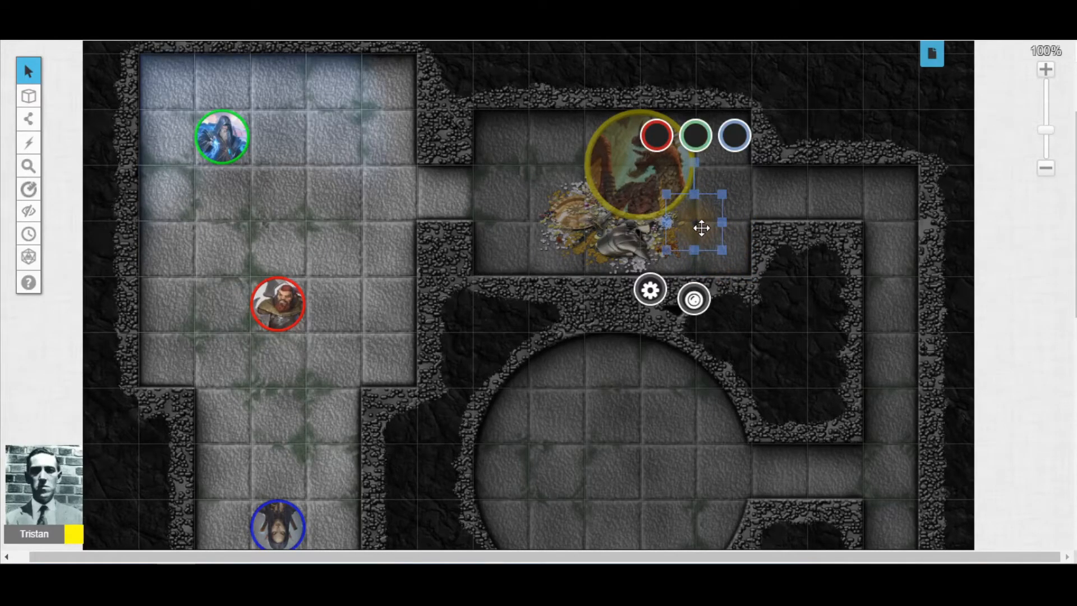
# Turn on the lantern token's bright light and set its emission distance to 1 m.
pyautogui.doubleClick(699, 223)
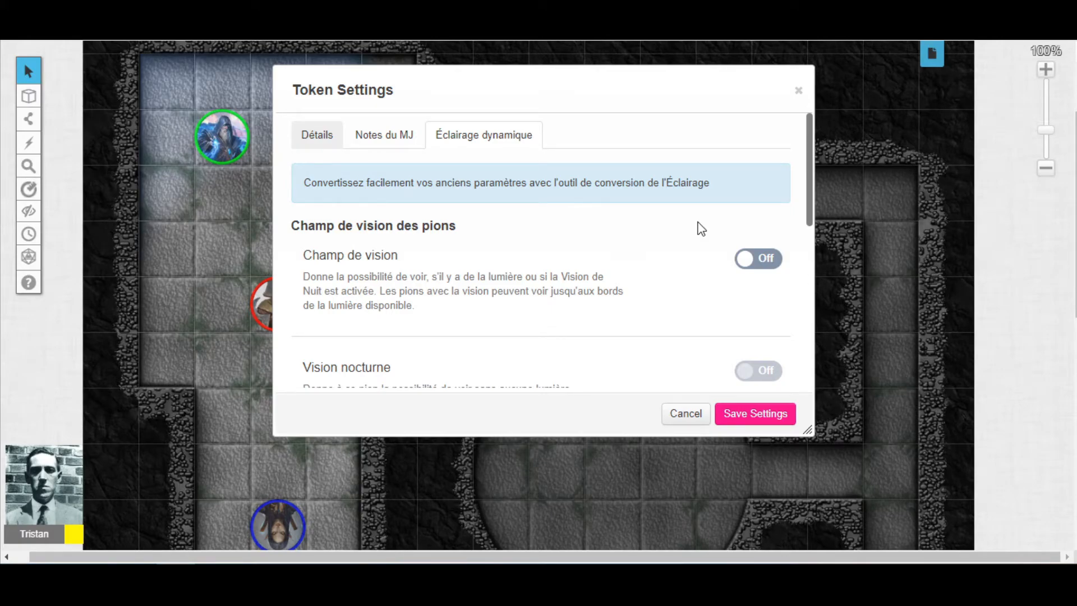
pyautogui.moveTo(808, 175); pyautogui.dragTo(813, 266)
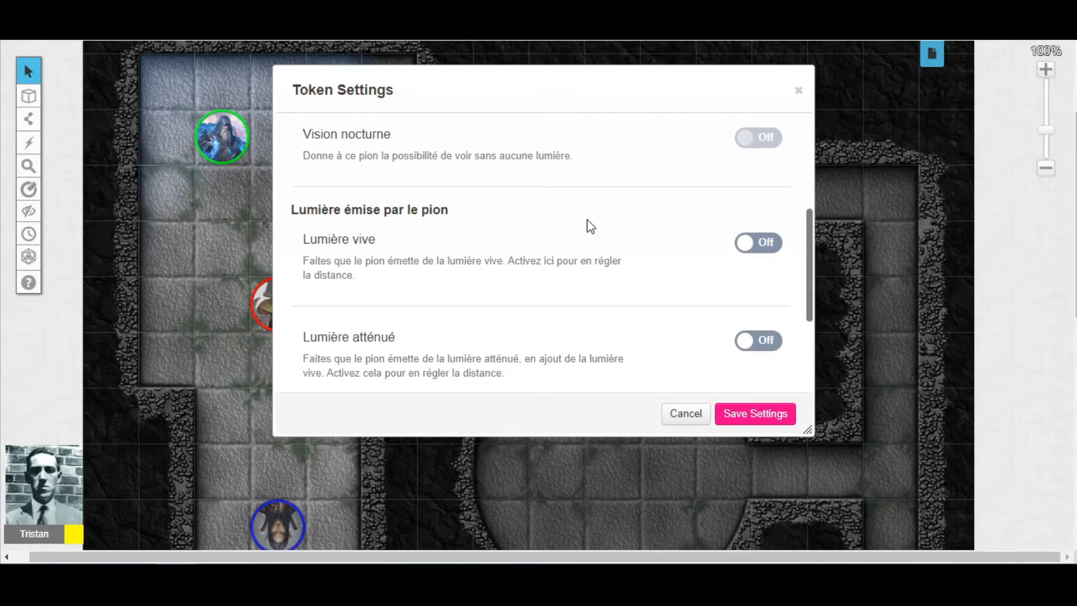
pyautogui.click(746, 245)
pyautogui.moveTo(721, 307); pyautogui.dragTo(672, 310)
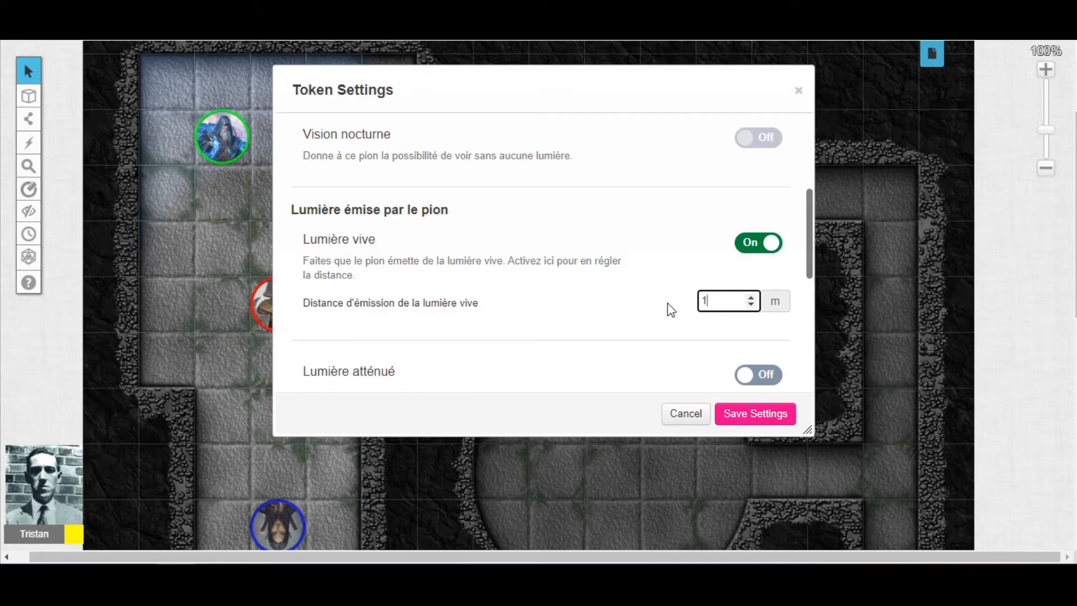
pyautogui.click(680, 281)
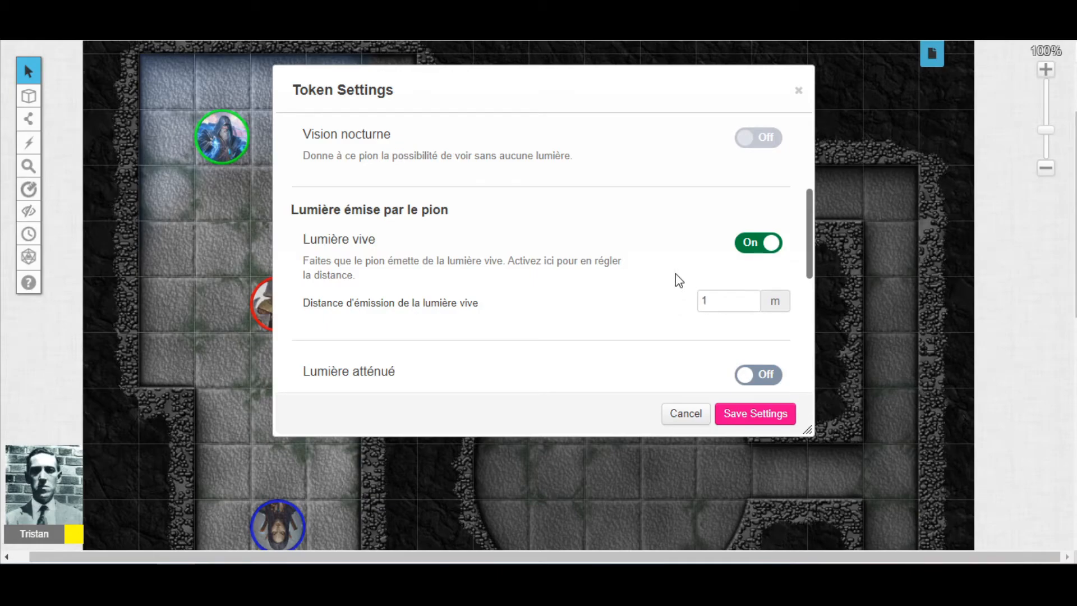
# Turn on the lantern's dim light at a distance of 3 m, lower its brightness to about a third, and save the settings.
pyautogui.moveTo(808, 264); pyautogui.dragTo(813, 299)
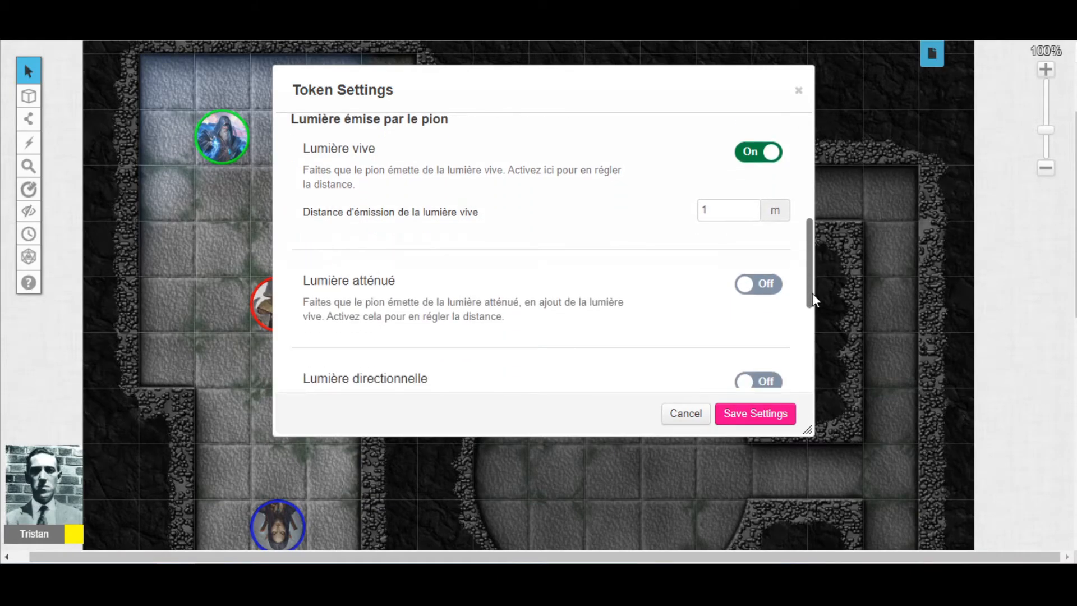
pyautogui.click(755, 294)
pyautogui.moveTo(721, 344); pyautogui.dragTo(632, 352)
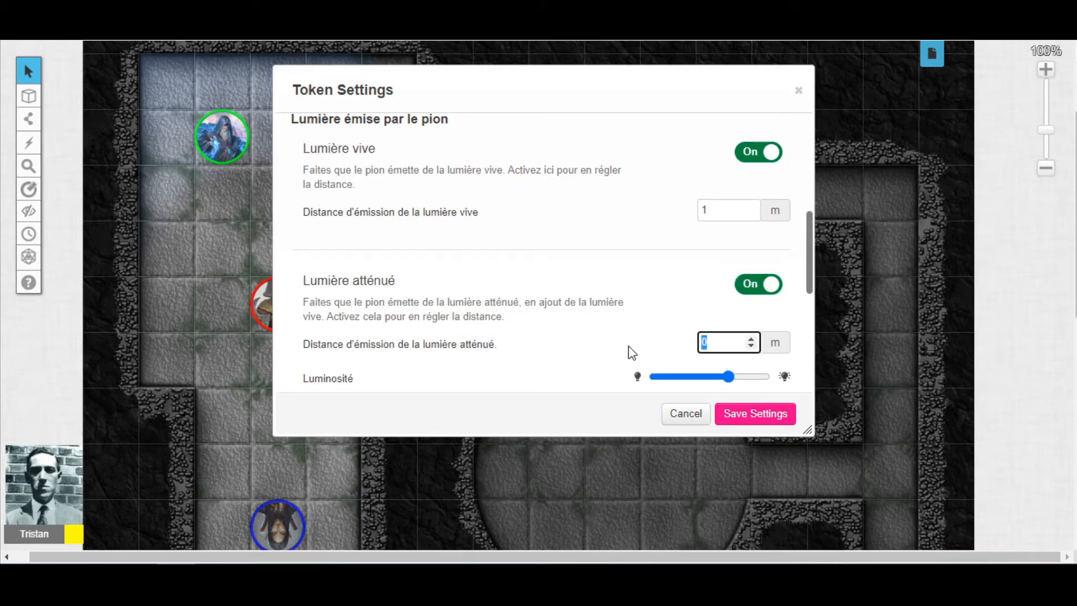
pyautogui.moveTo(728, 376); pyautogui.dragTo(691, 380)
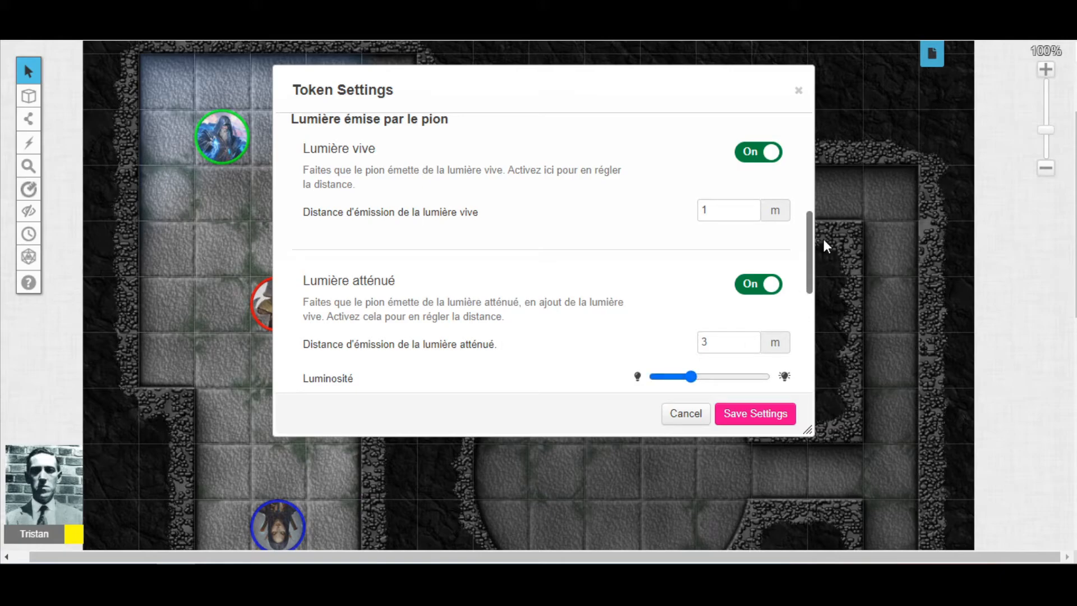
pyautogui.moveTo(809, 239); pyautogui.dragTo(765, 406)
pyautogui.click(759, 413)
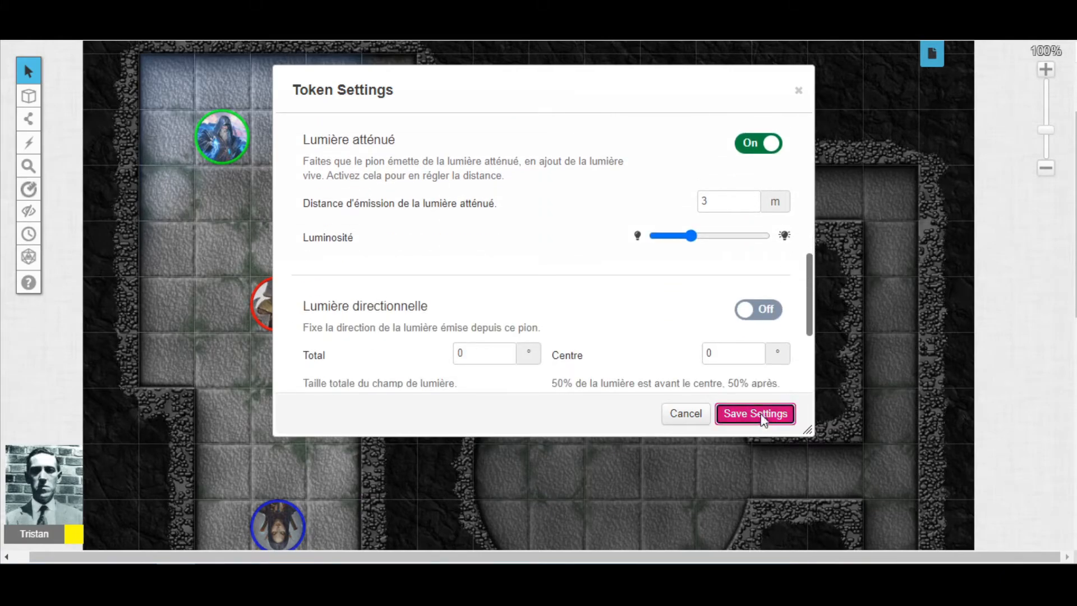
pyautogui.click(873, 252)
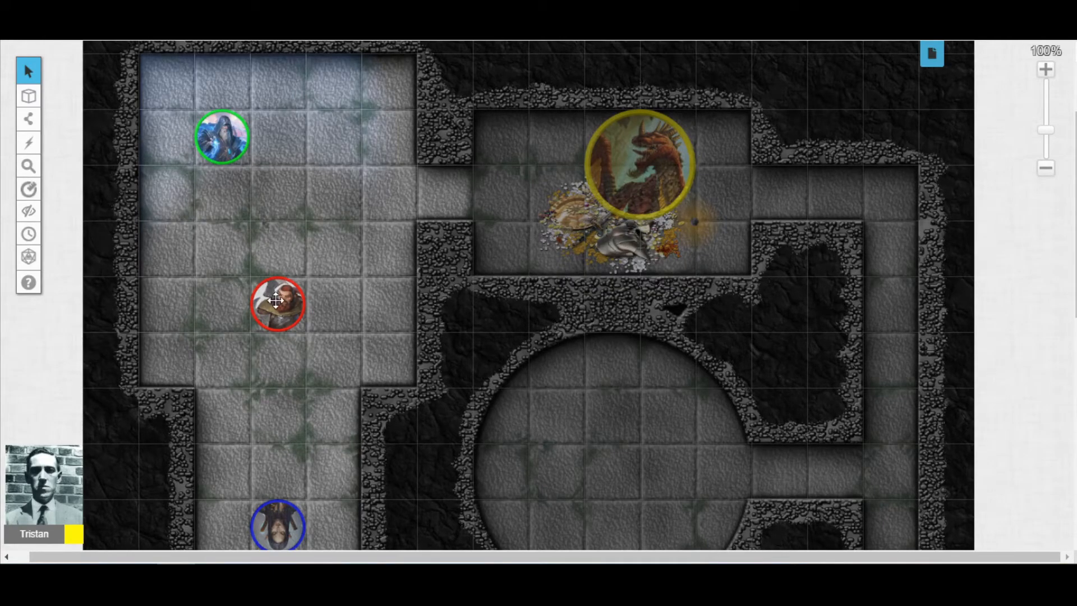
# Move the blue-ringed token to the first room's east exit and rotate it to face the dragon's room, previewing its view.
pyautogui.click(284, 516)
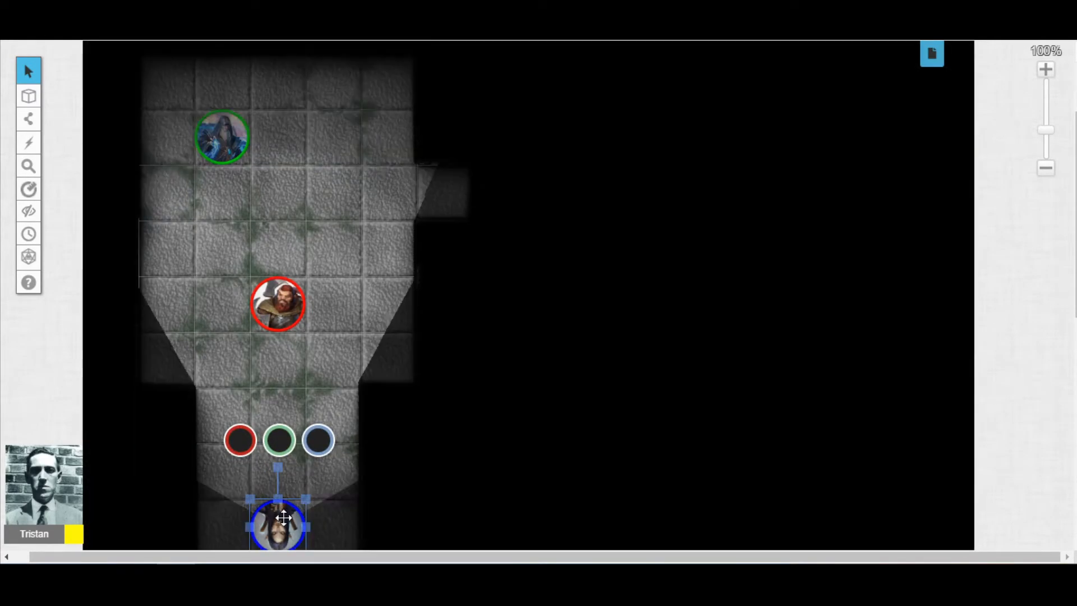
pyautogui.moveTo(284, 516); pyautogui.dragTo(387, 192)
pyautogui.moveTo(388, 131); pyautogui.dragTo(447, 190)
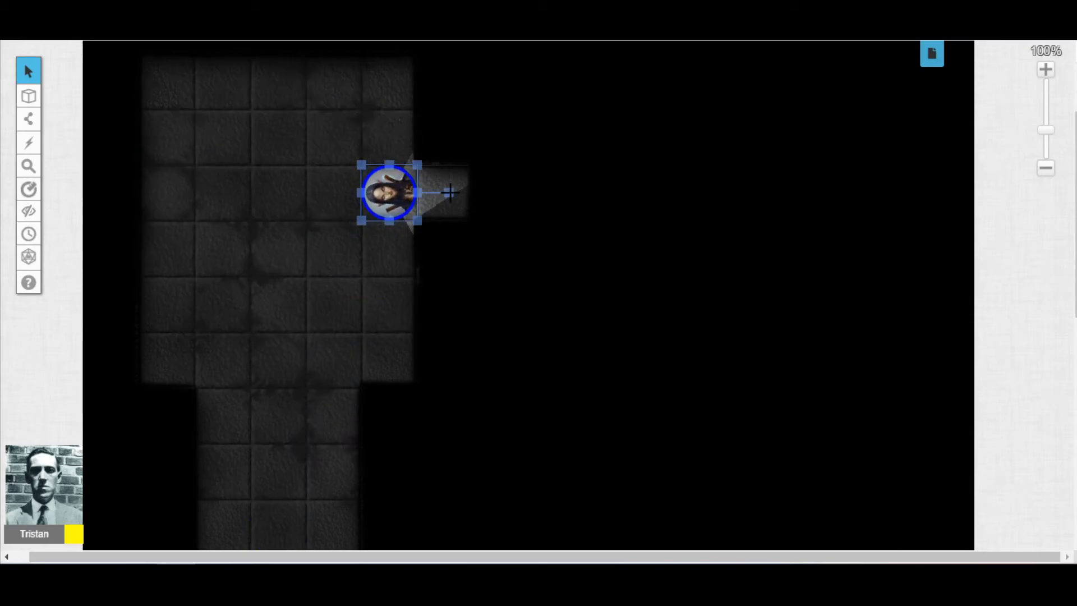
pyautogui.click(505, 205)
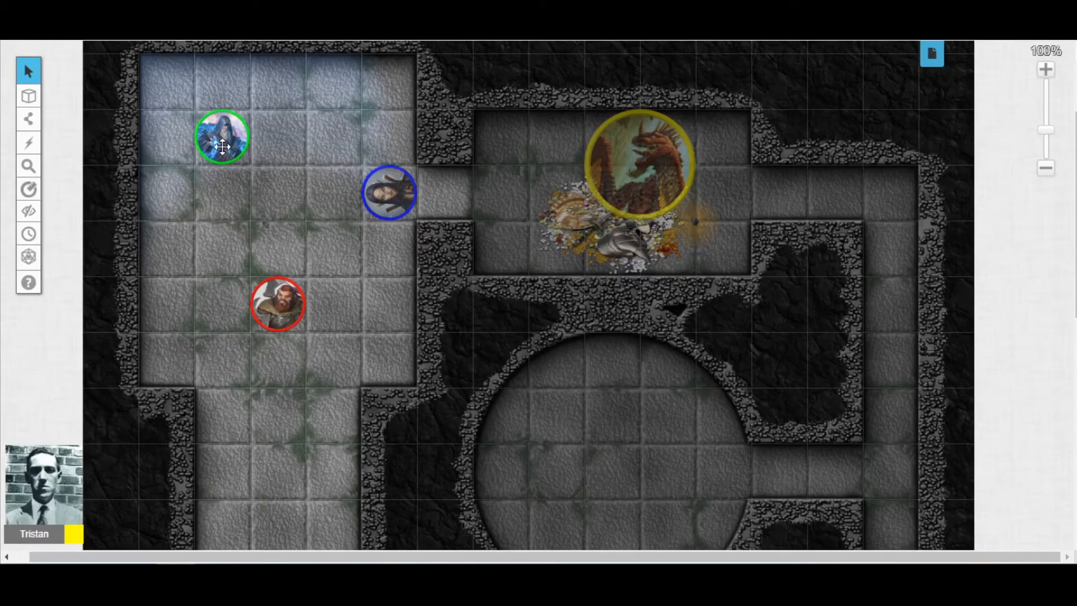
# On the dynamic lighting layer, move the door line from the dragon room's left entrance to outside the dungeon's right wall.
pyautogui.moveTo(29, 95)
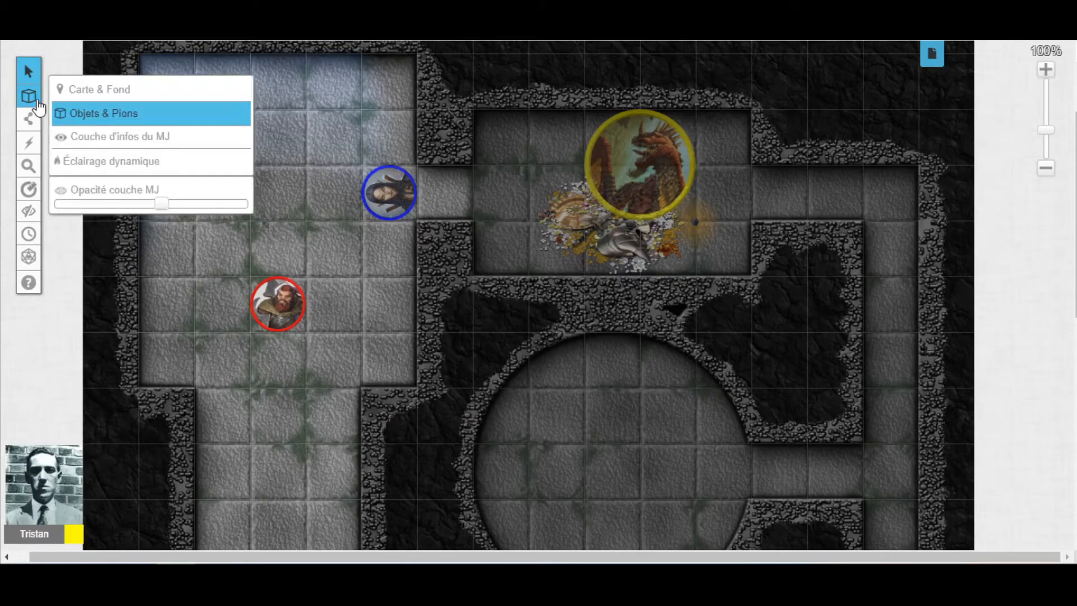
pyautogui.click(98, 162)
pyautogui.moveTo(472, 201); pyautogui.dragTo(960, 188)
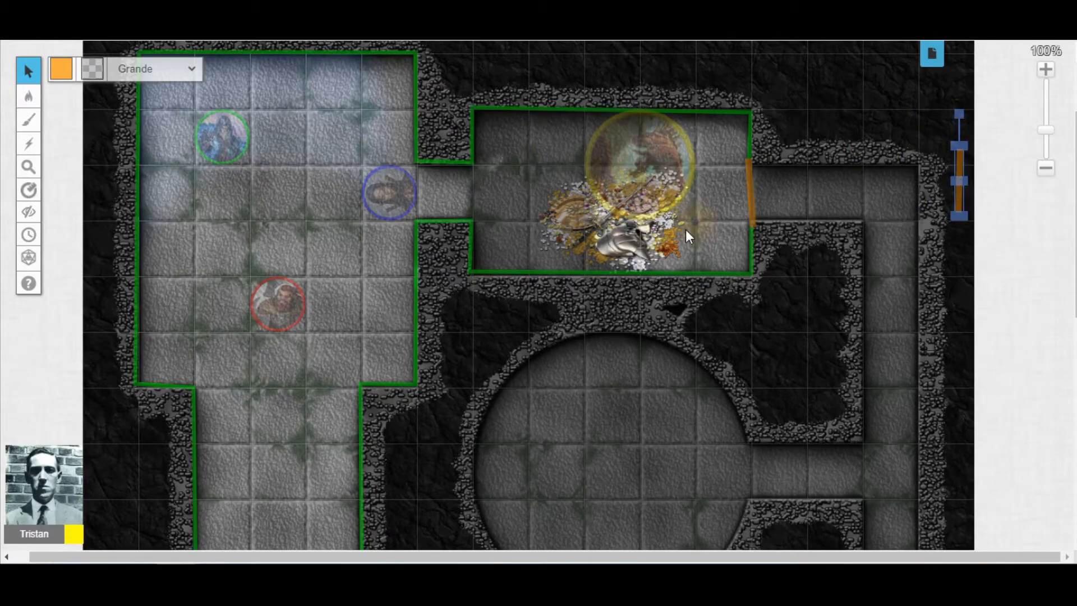
pyautogui.click(367, 272)
# Return to the objects and tokens layer and move the blue-ringed token to the first room's left wall.
pyautogui.moveTo(31, 96)
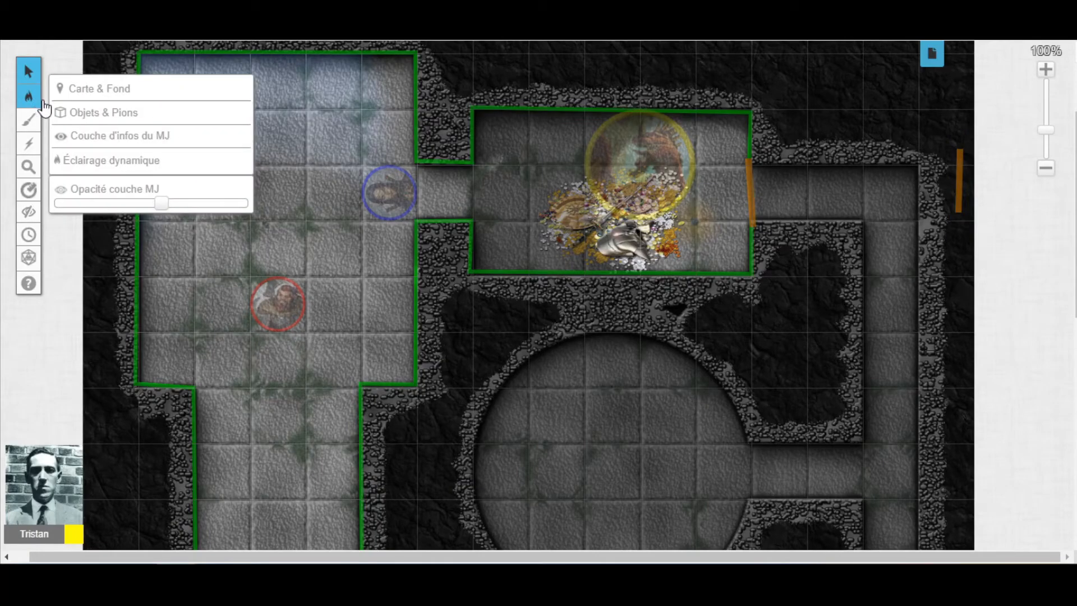
pyautogui.click(90, 113)
pyautogui.click(390, 193)
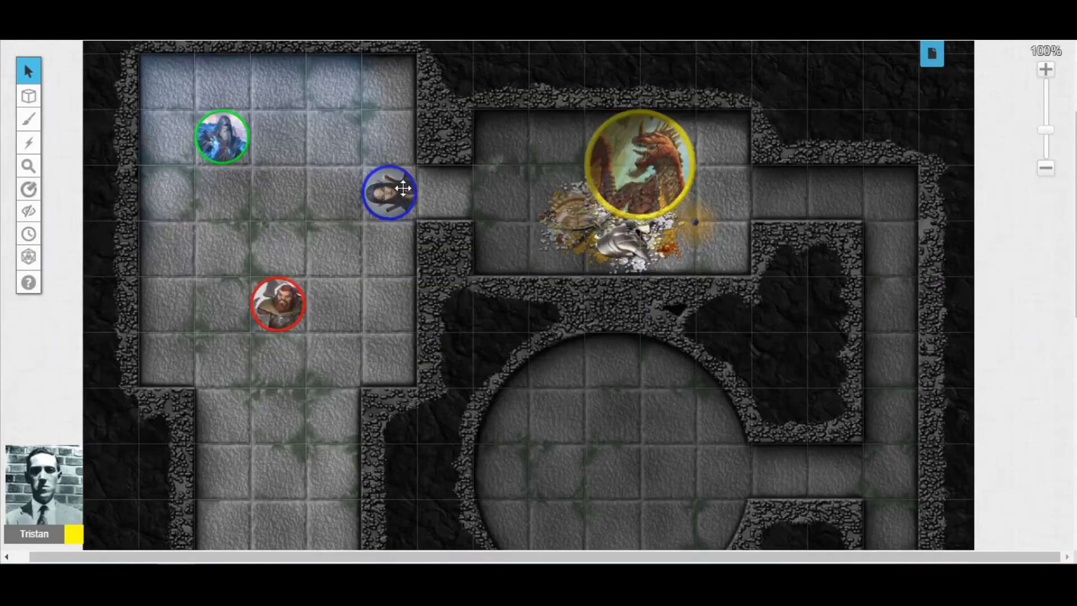
pyautogui.moveTo(393, 191); pyautogui.dragTo(173, 244)
# Rotate the red-ringed token to face right and move it through the passage to the dragon room's entrance, previewing its view.
pyautogui.click(277, 303)
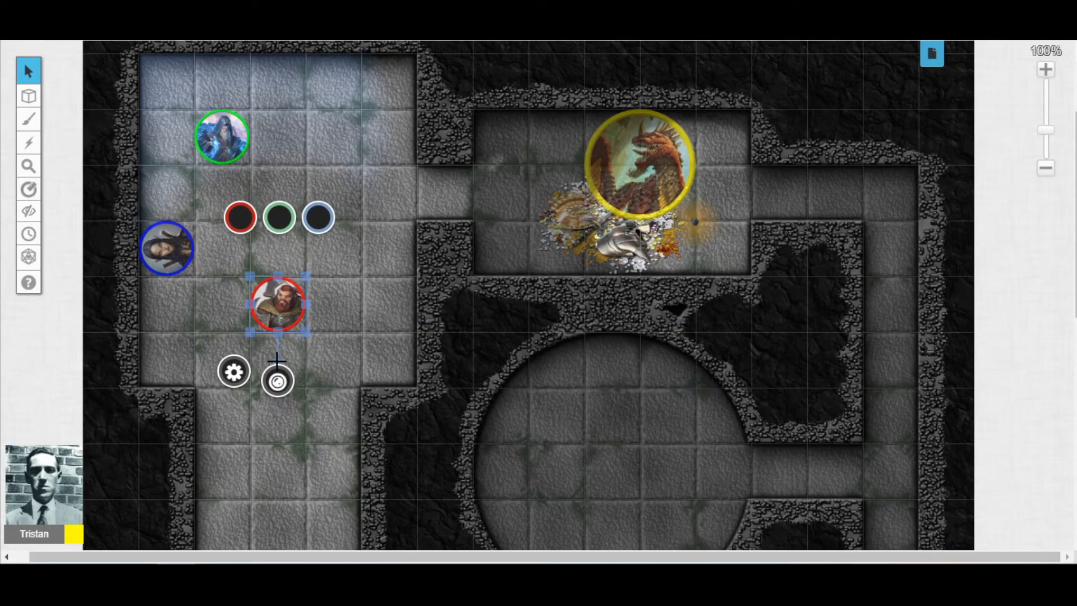
pyautogui.click(278, 383)
pyautogui.moveTo(270, 309); pyautogui.dragTo(373, 193)
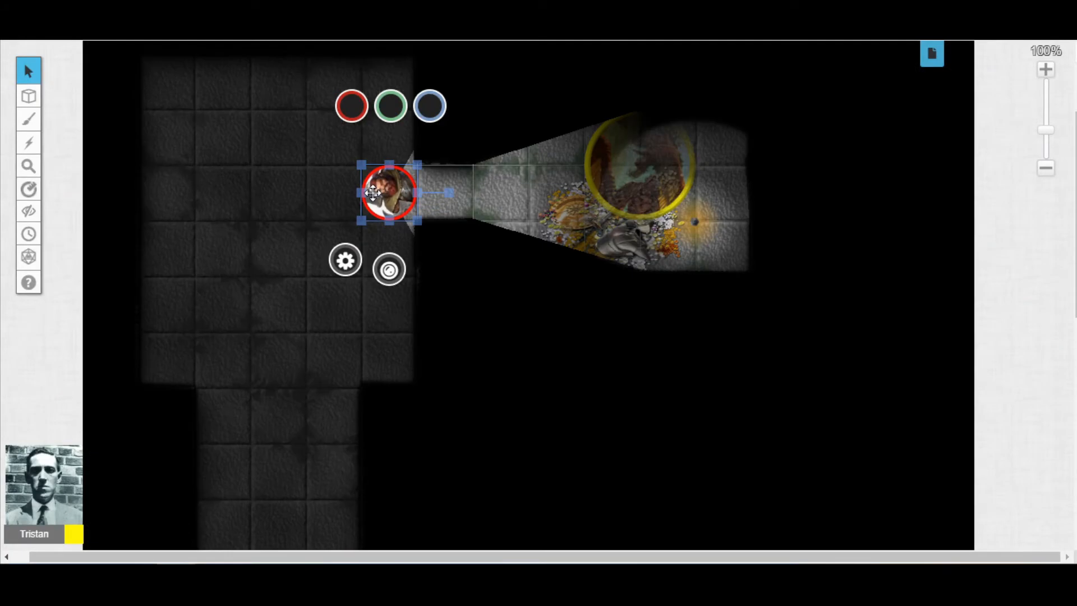
pyautogui.moveTo(374, 193); pyautogui.dragTo(494, 174)
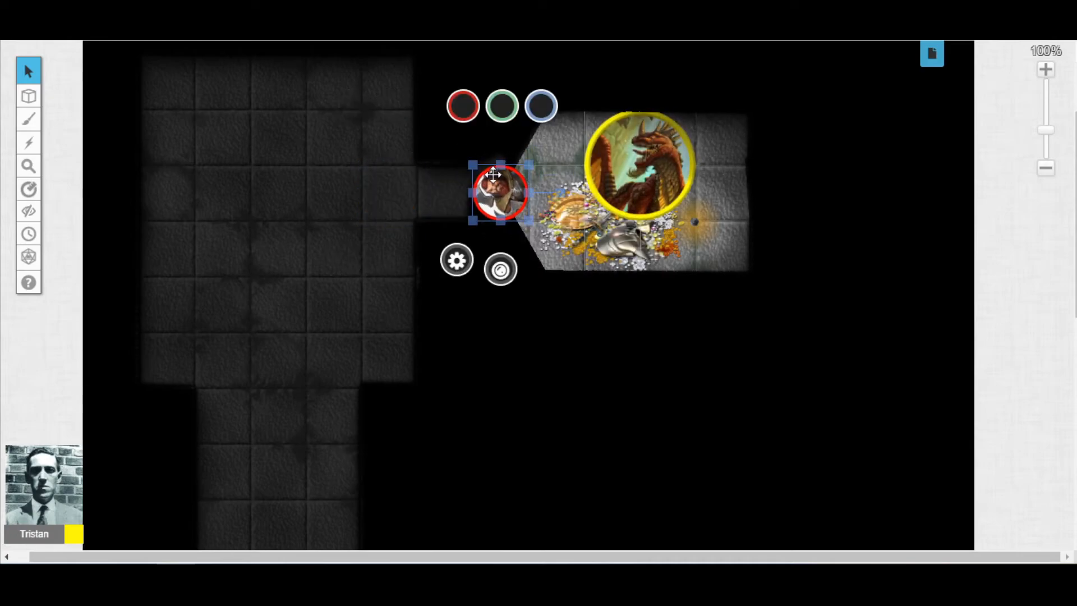
pyautogui.click(747, 463)
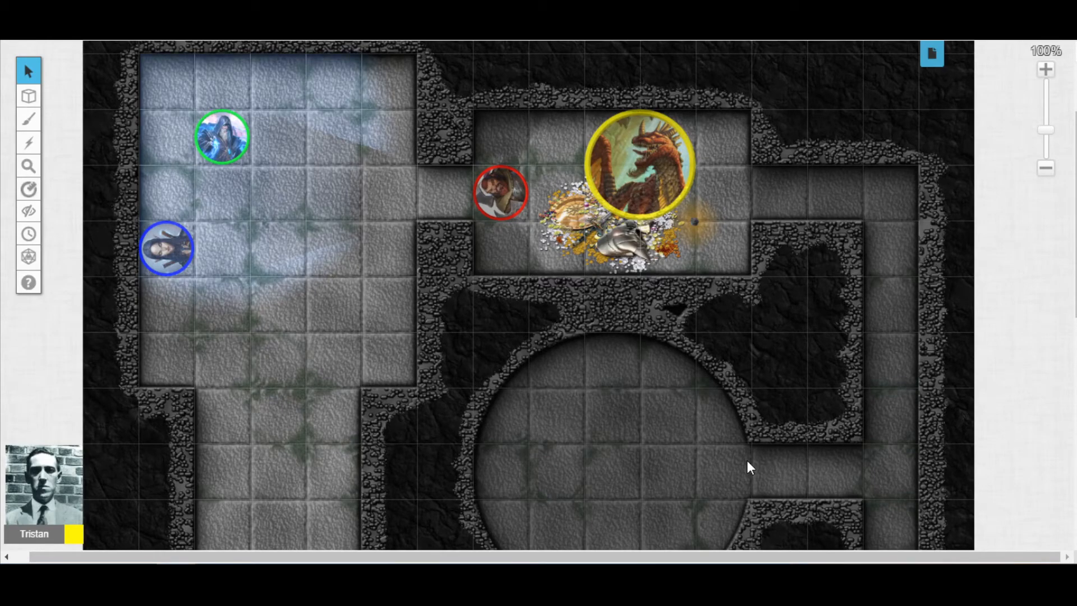
# Move the green-ringed token to the first room's east exit behind the red-ringed token, previewing its view of the dragon's room.
pyautogui.click(229, 138)
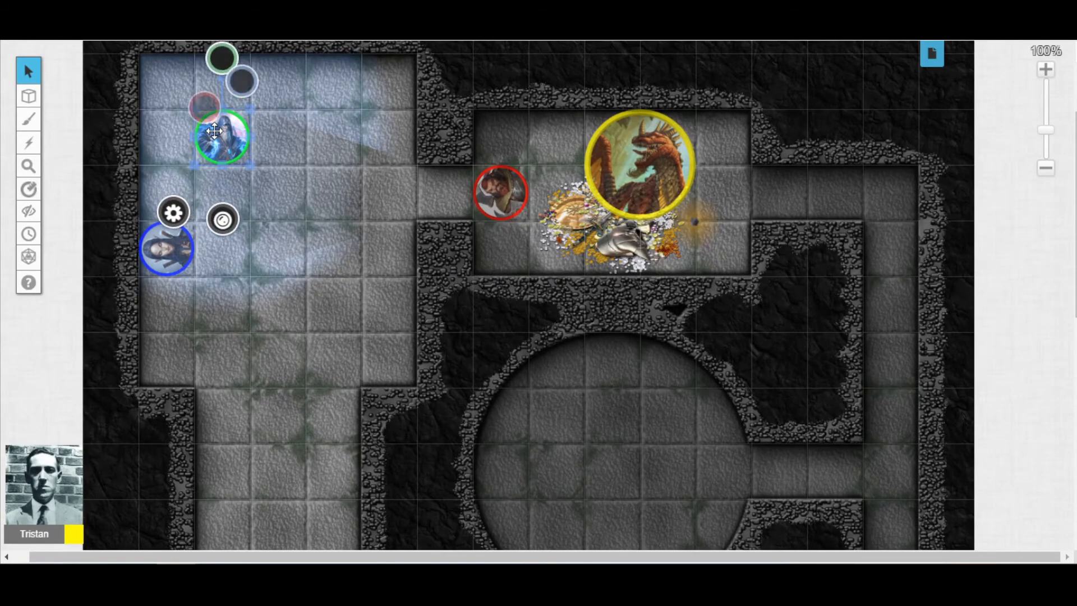
pyautogui.moveTo(231, 139); pyautogui.dragTo(390, 192)
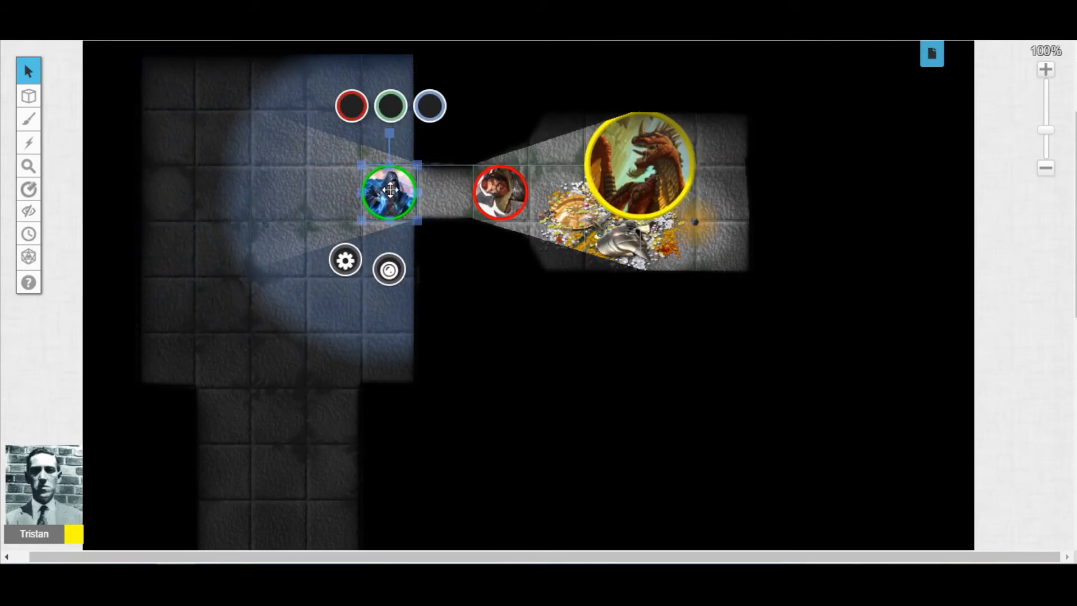
pyautogui.click(535, 308)
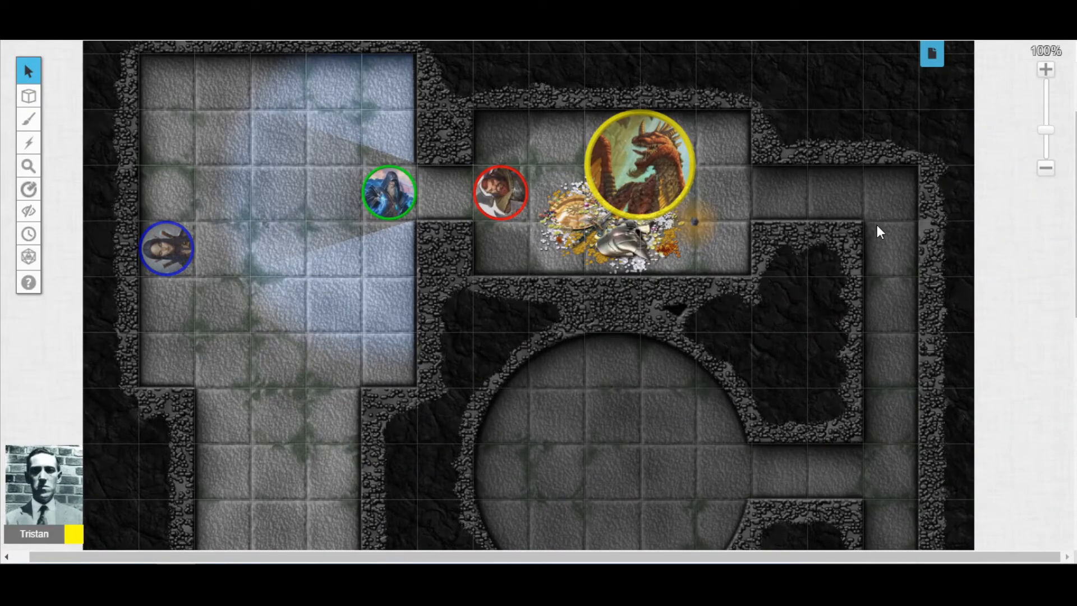
pyautogui.click(273, 391)
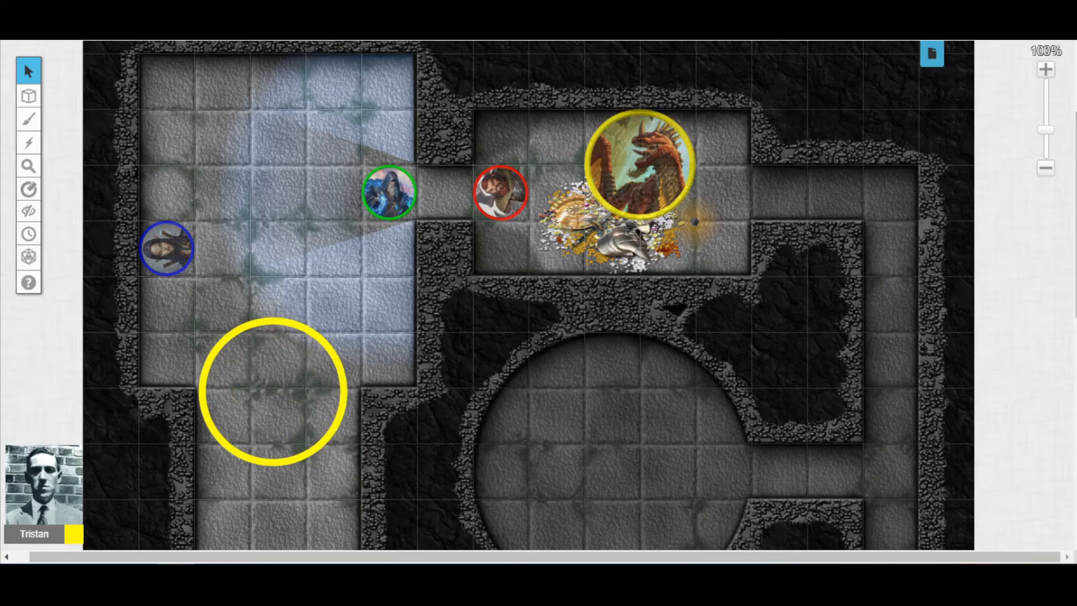
# Search the token art library for "column".
pyautogui.click(1071, 54)
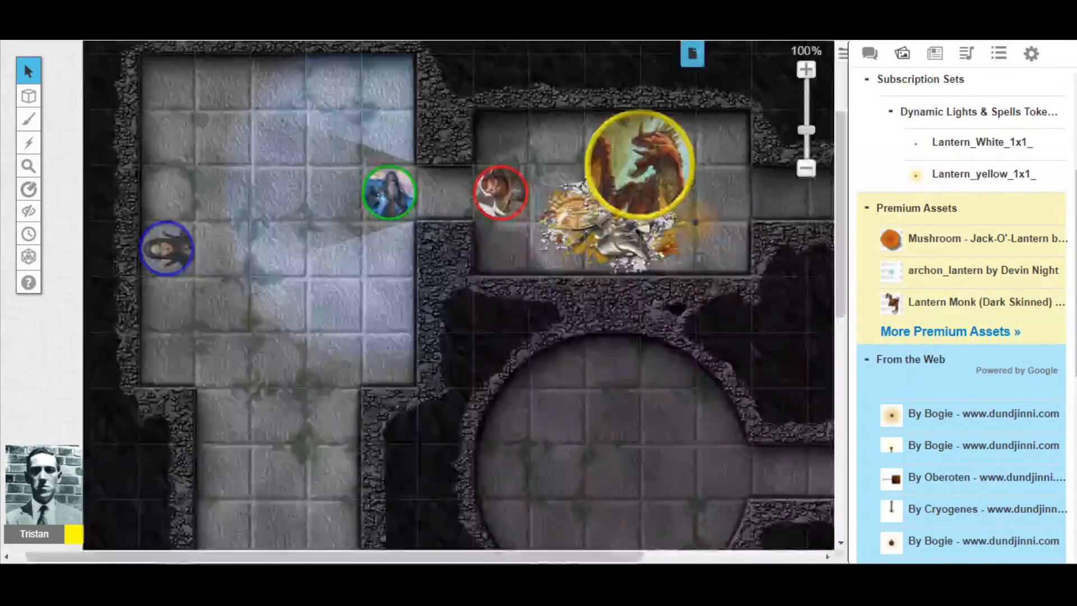
pyautogui.click(902, 54)
pyautogui.doubleClick(883, 124)
pyautogui.write('column')
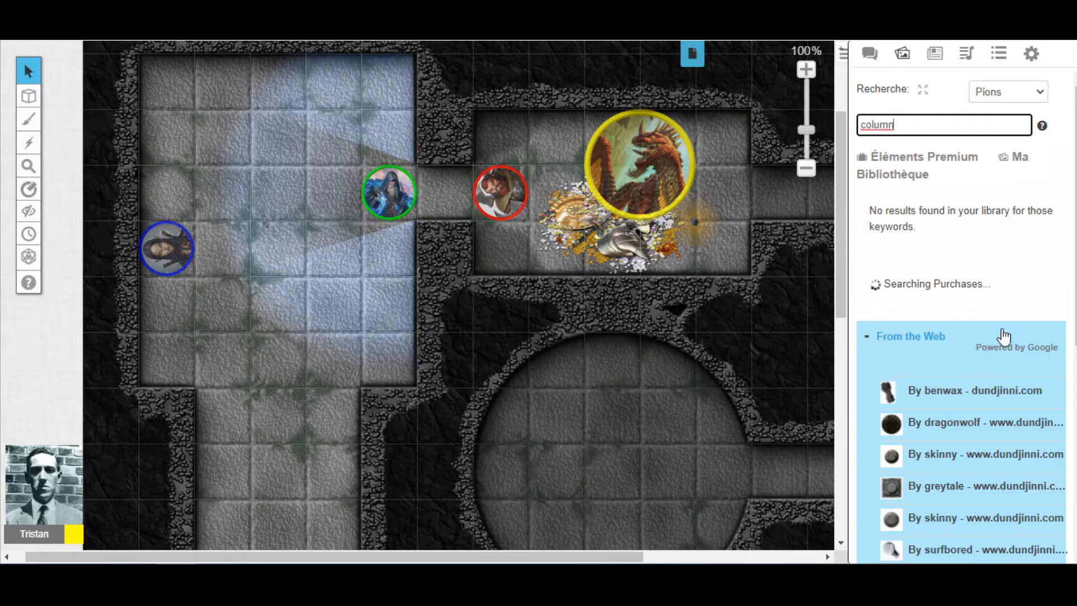
pyautogui.scroll(-2, 910, 377)
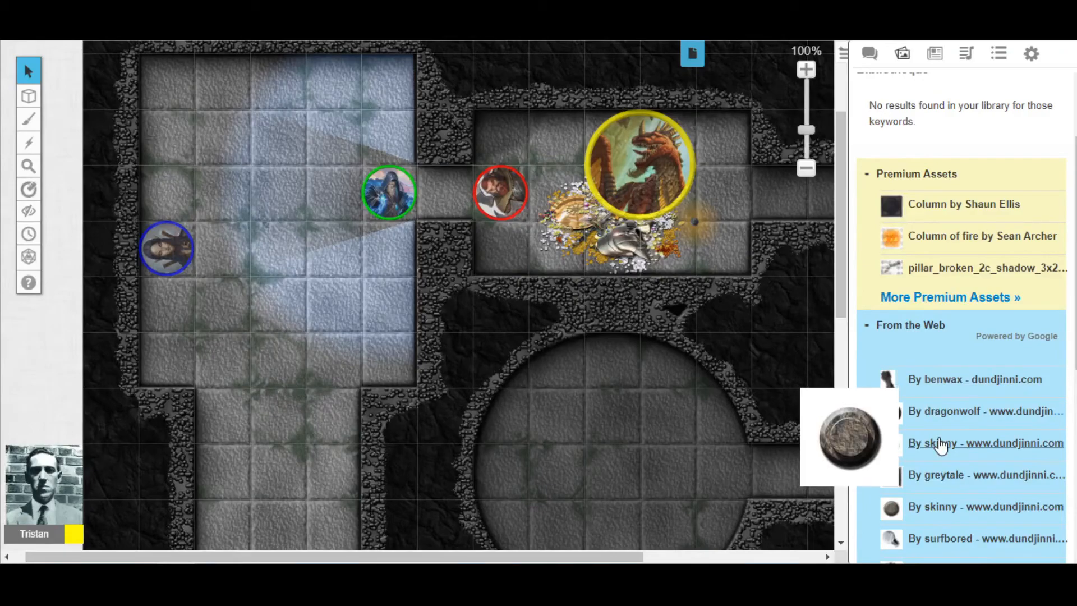
# Add the round stone column from the web results to the map and move it to the first room's lower-left area.
pyautogui.moveTo(921, 443); pyautogui.dragTo(647, 477)
pyautogui.moveTo(508, 410); pyautogui.dragTo(273, 365)
pyautogui.click(357, 355)
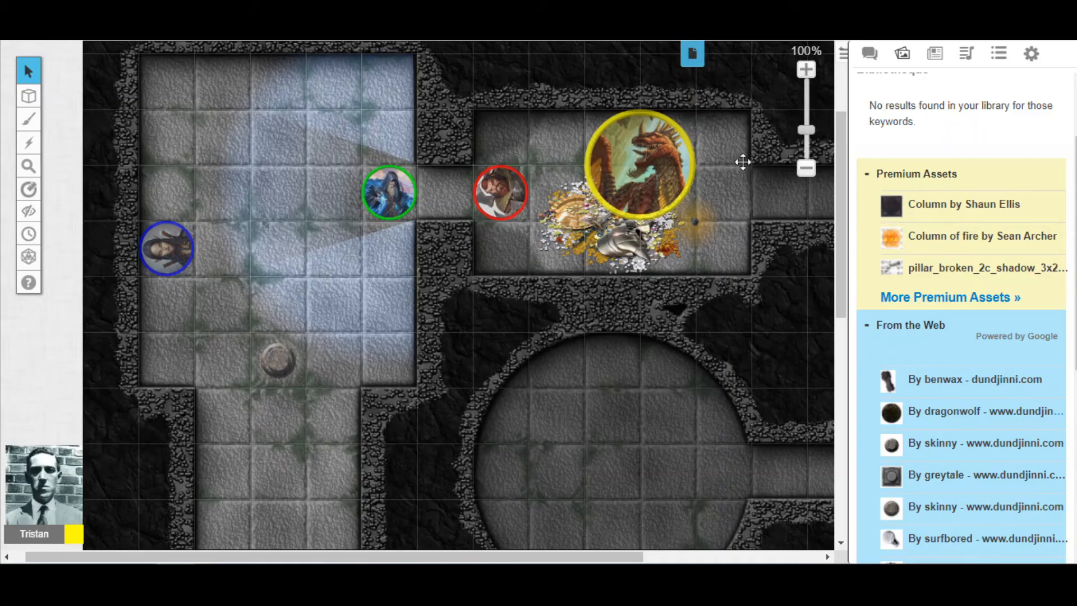
pyautogui.click(844, 53)
pyautogui.moveTo(288, 359); pyautogui.dragTo(237, 309)
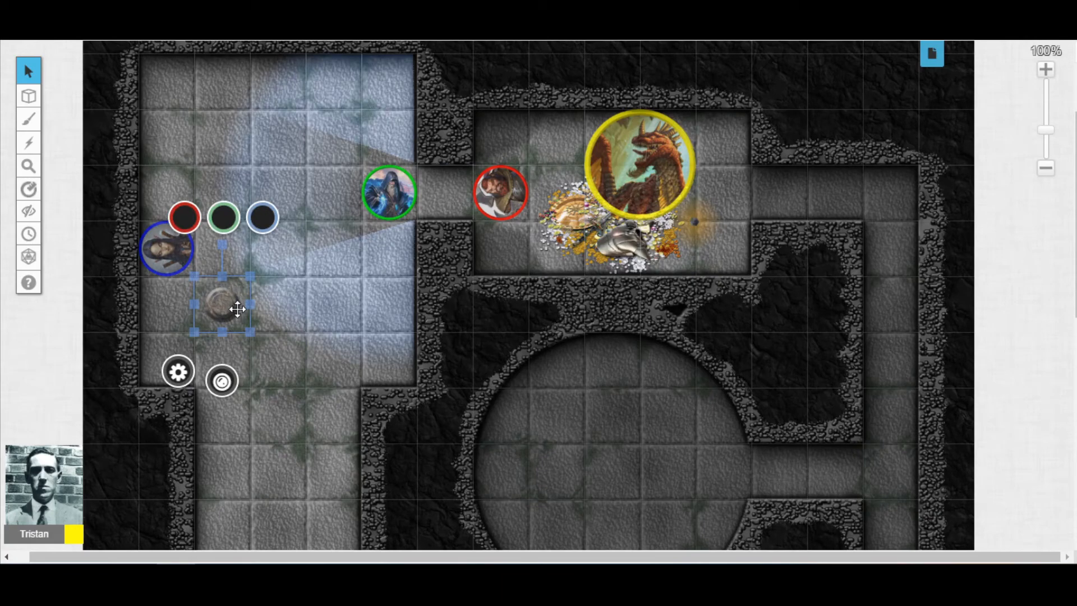
# Place three copies of the stone column in the first room so the four columns form a square.
pyautogui.click(348, 304)
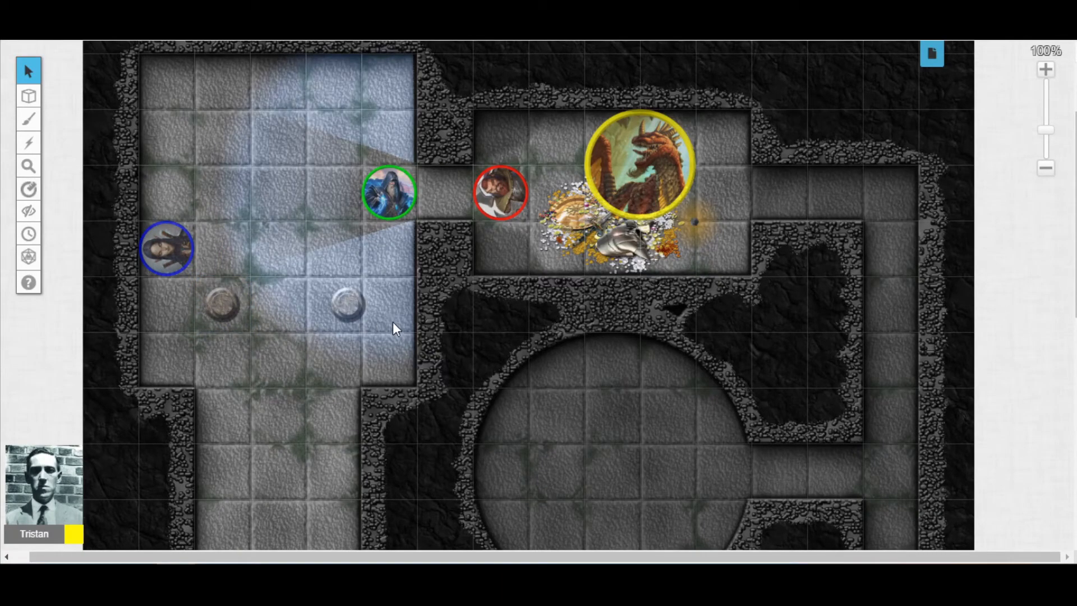
pyautogui.moveTo(339, 308); pyautogui.dragTo(330, 306)
pyautogui.click(426, 307)
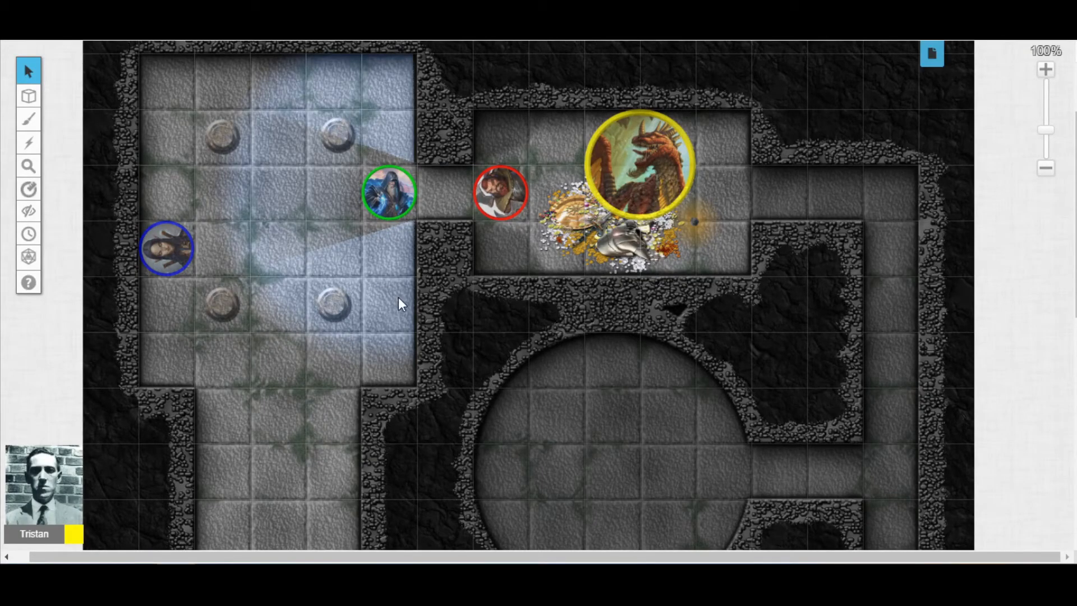
pyautogui.moveTo(338, 124); pyautogui.dragTo(337, 133)
pyautogui.moveTo(216, 129); pyautogui.dragTo(217, 130)
pyautogui.click(320, 202)
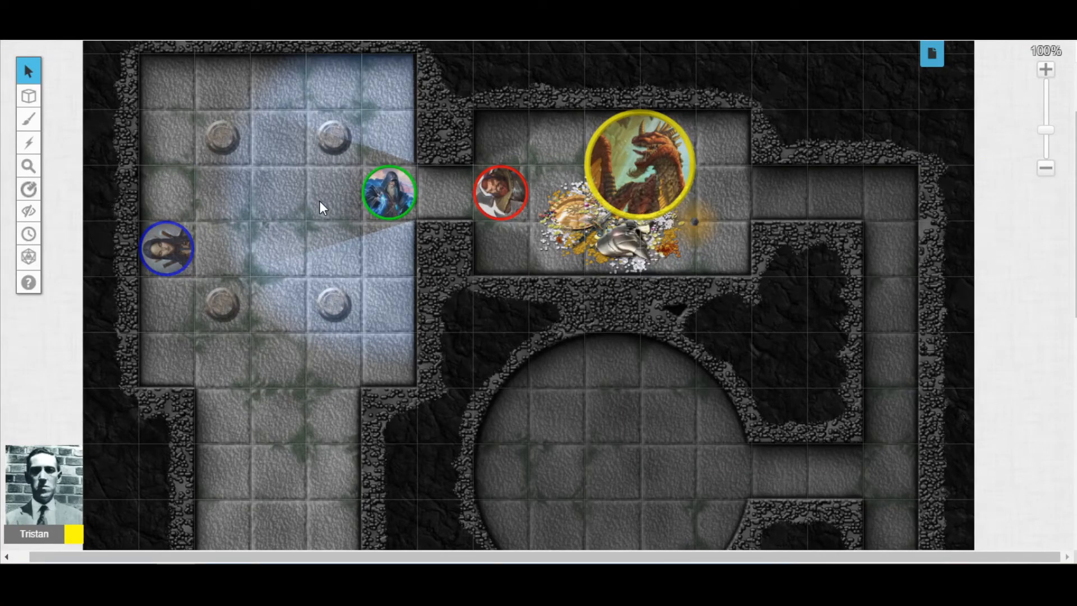
# Switch to the dynamic lighting layer and set up the polygon line tool with green colour and Normale thickness.
pyautogui.moveTo(29, 96)
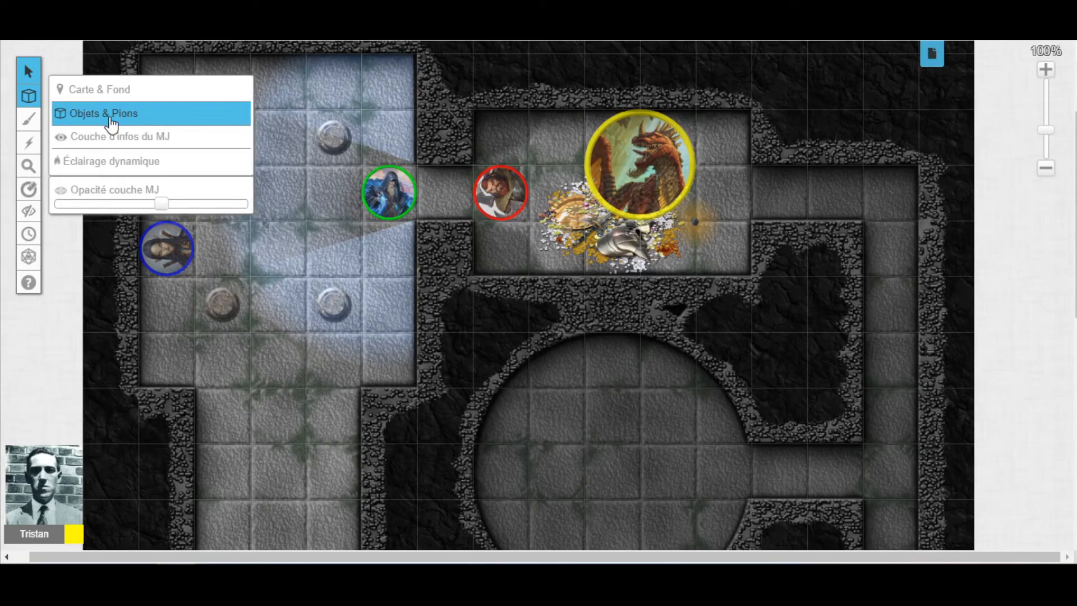
pyautogui.click(127, 163)
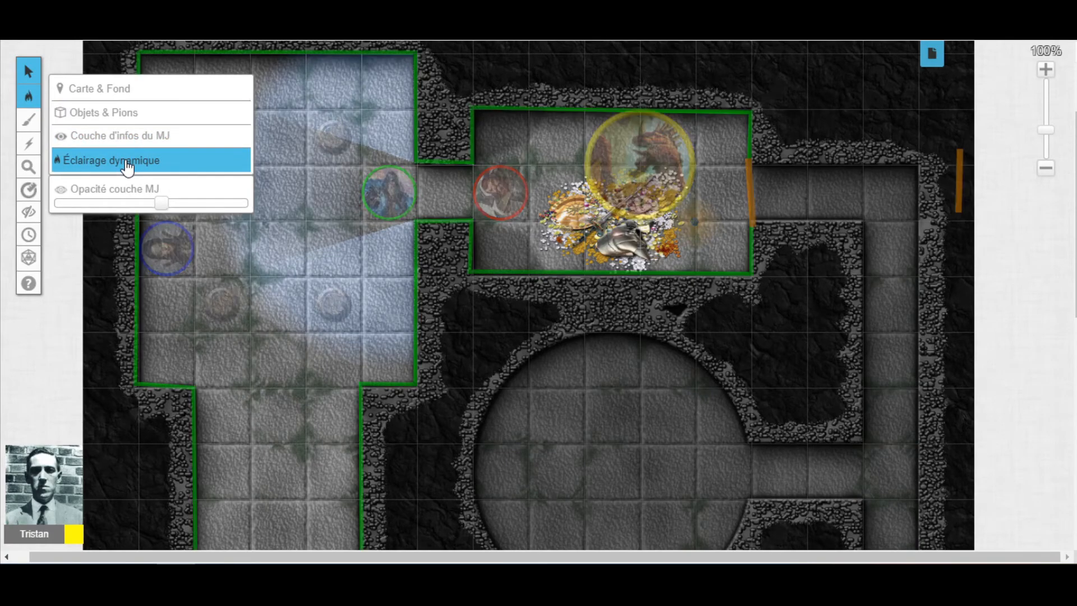
pyautogui.click(32, 124)
pyautogui.click(99, 163)
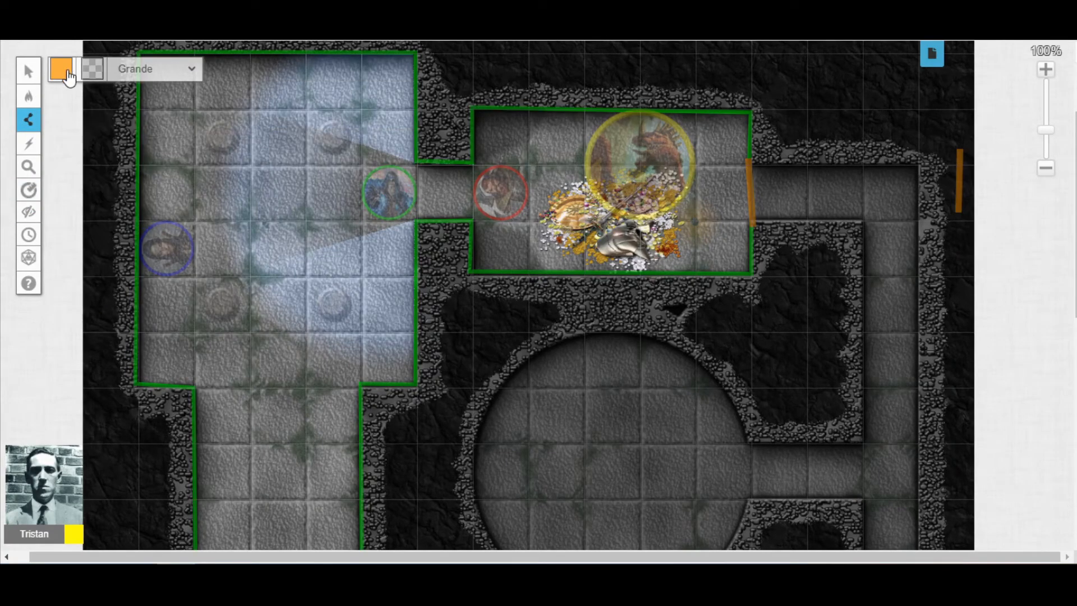
pyautogui.click(68, 75)
pyautogui.click(91, 103)
pyautogui.click(135, 73)
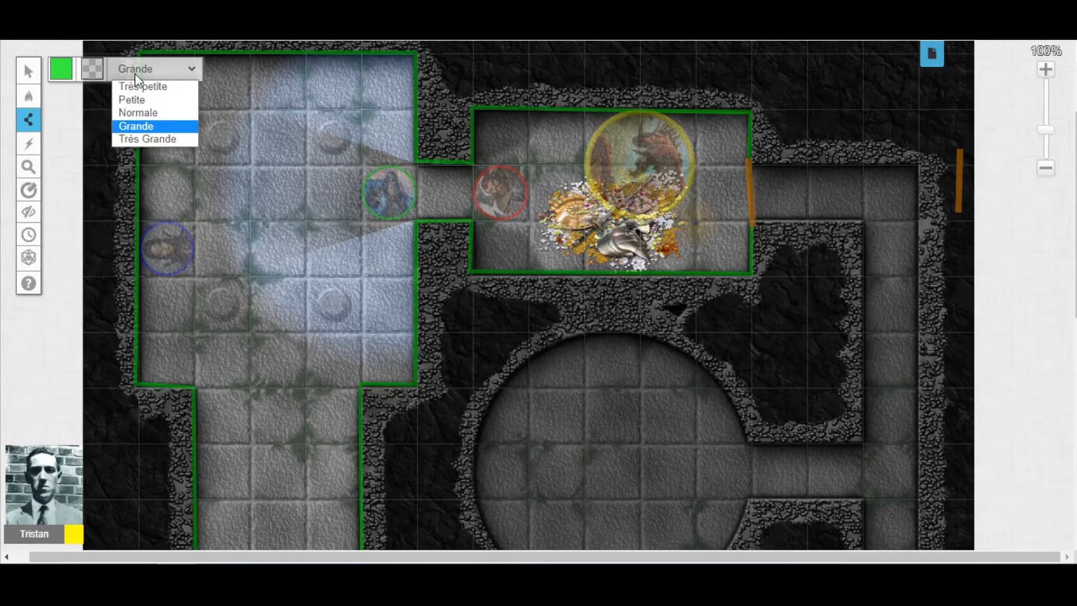
pyautogui.click(138, 113)
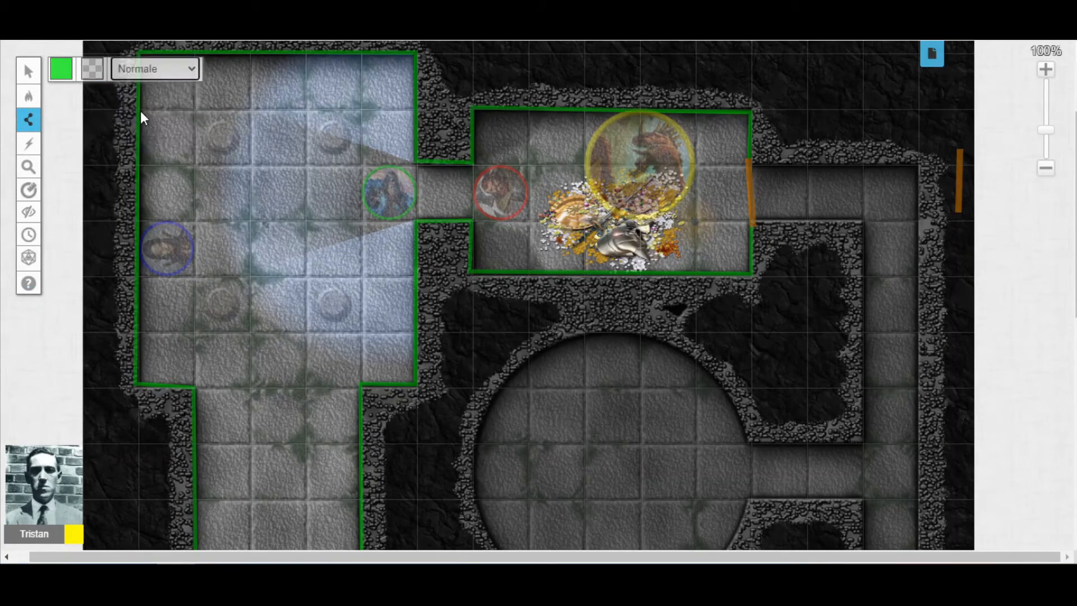
# Draw green light-blocking lines forming an X across each of the four columns in the first room.
pyautogui.click(209, 123)
pyautogui.doubleClick(210, 147)
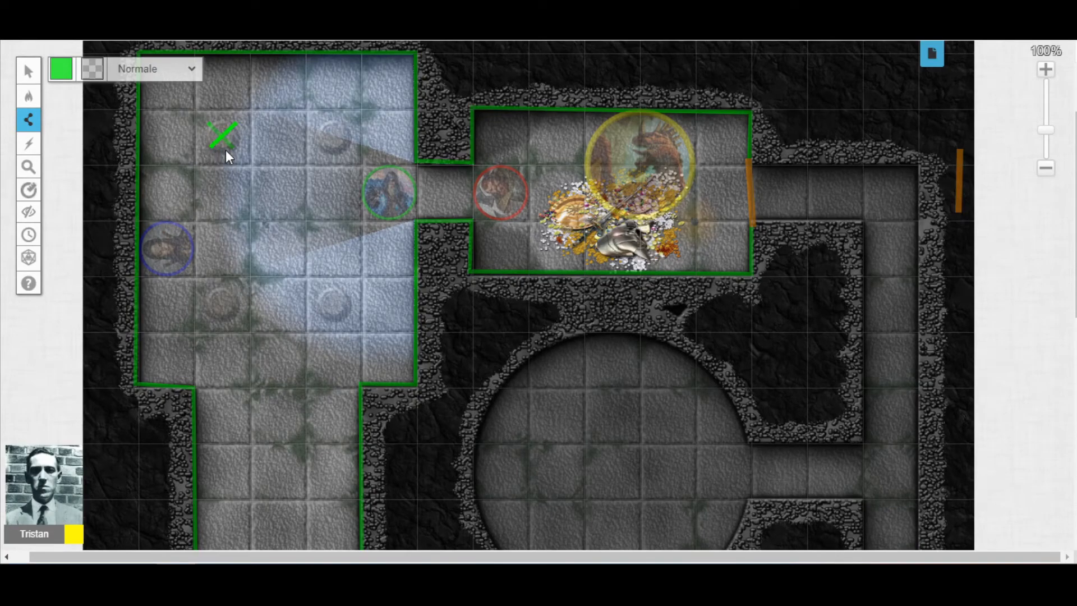
pyautogui.doubleClick(322, 146)
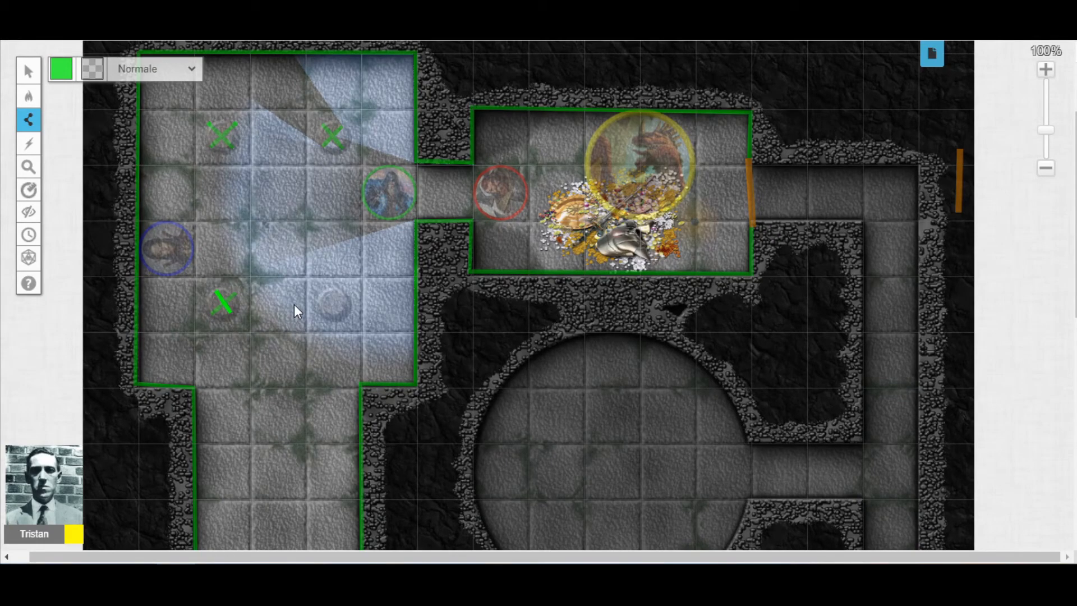
pyautogui.rightClick(347, 305)
pyautogui.click(321, 317)
pyautogui.rightClick(416, 336)
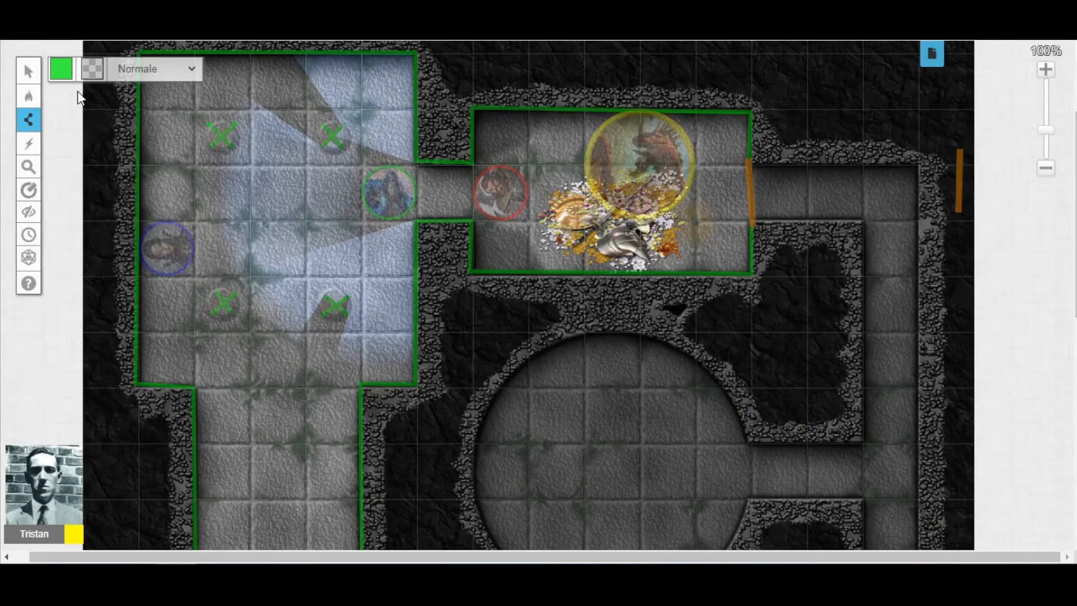
# Return to the objects and tokens layer and preview the blue-ringed token's view past the columns.
pyautogui.moveTo(29, 96)
pyautogui.click(67, 113)
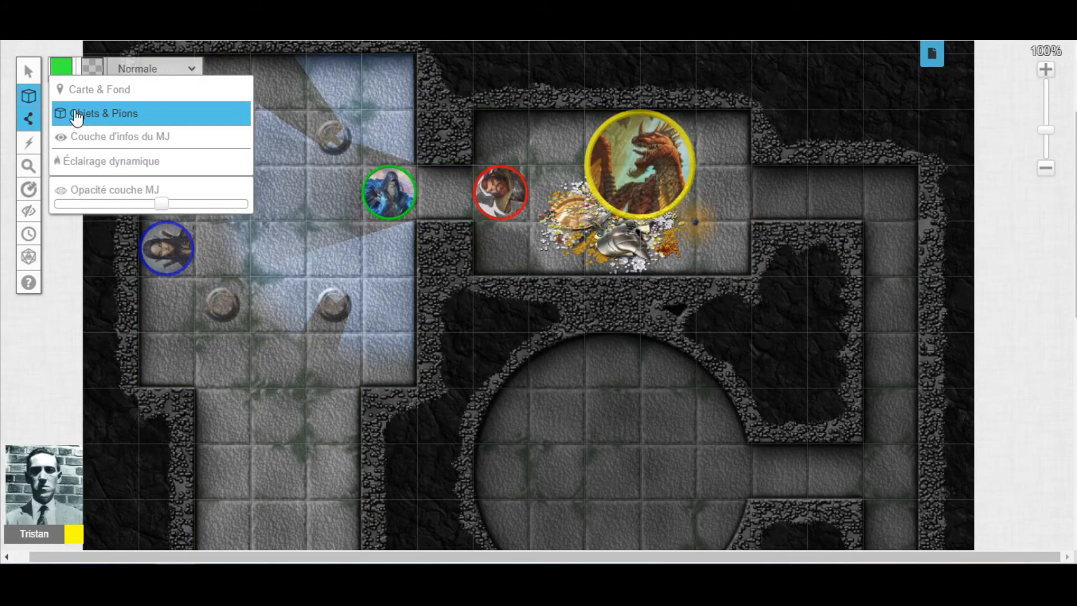
pyautogui.moveTo(29, 70)
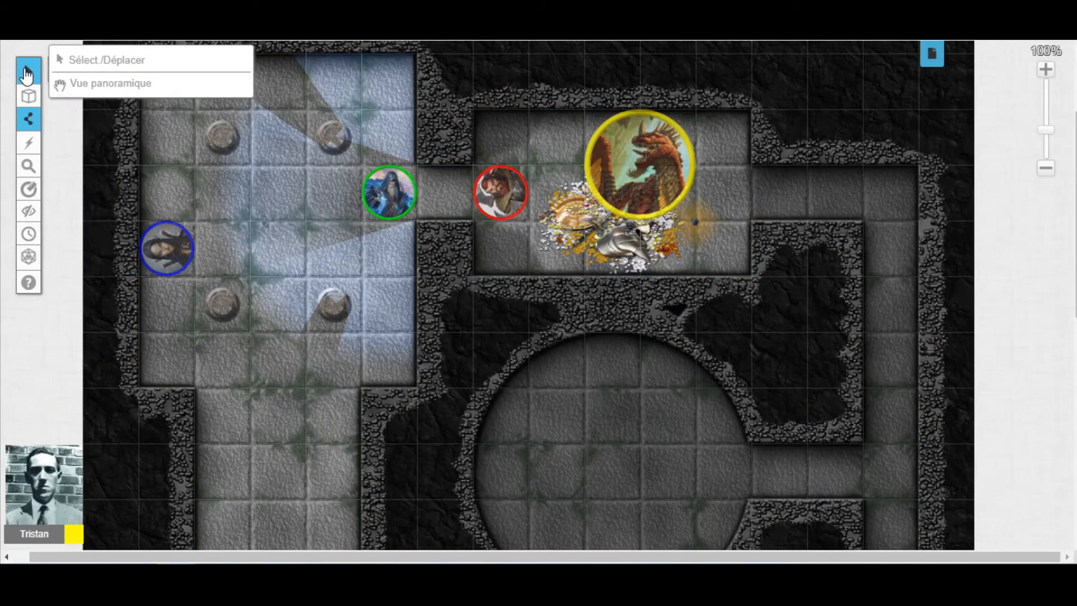
pyautogui.click(67, 58)
pyautogui.click(160, 237)
pyautogui.hotkey('ctrl', 'l')
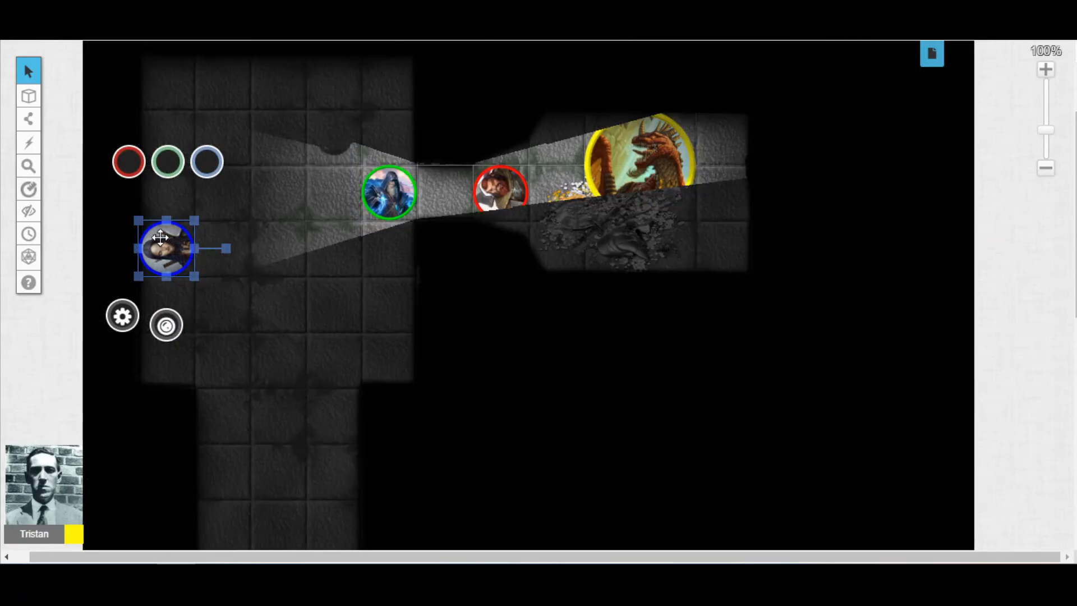
pyautogui.click(304, 231)
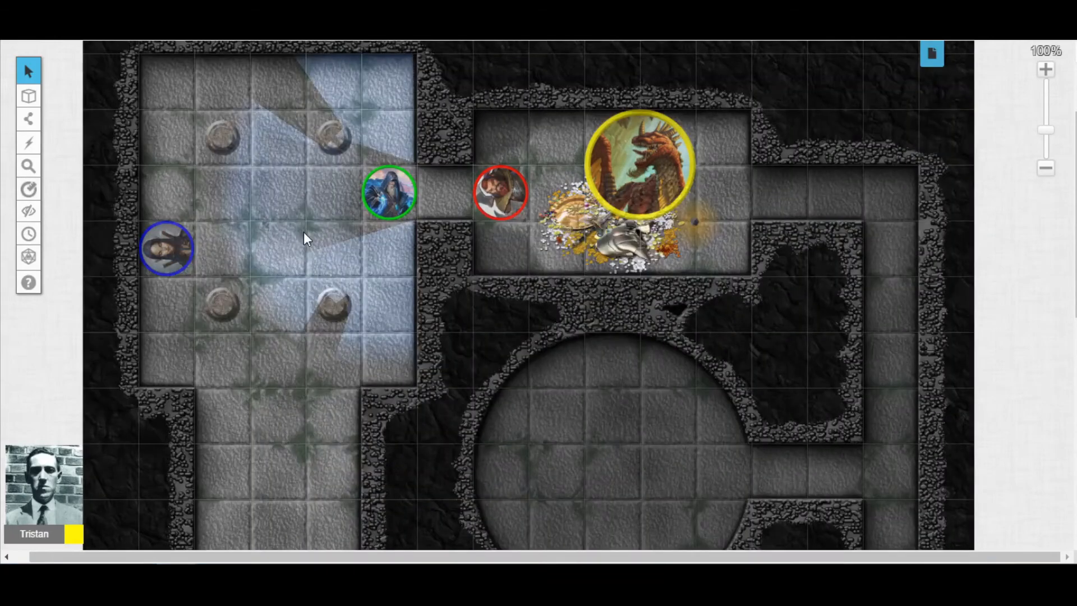
# Preview the red-ringed token's view from the first room's left wall, rotate it toward the lower right and return it to the dragon room's entrance.
pyautogui.moveTo(496, 197); pyautogui.dragTo(169, 198)
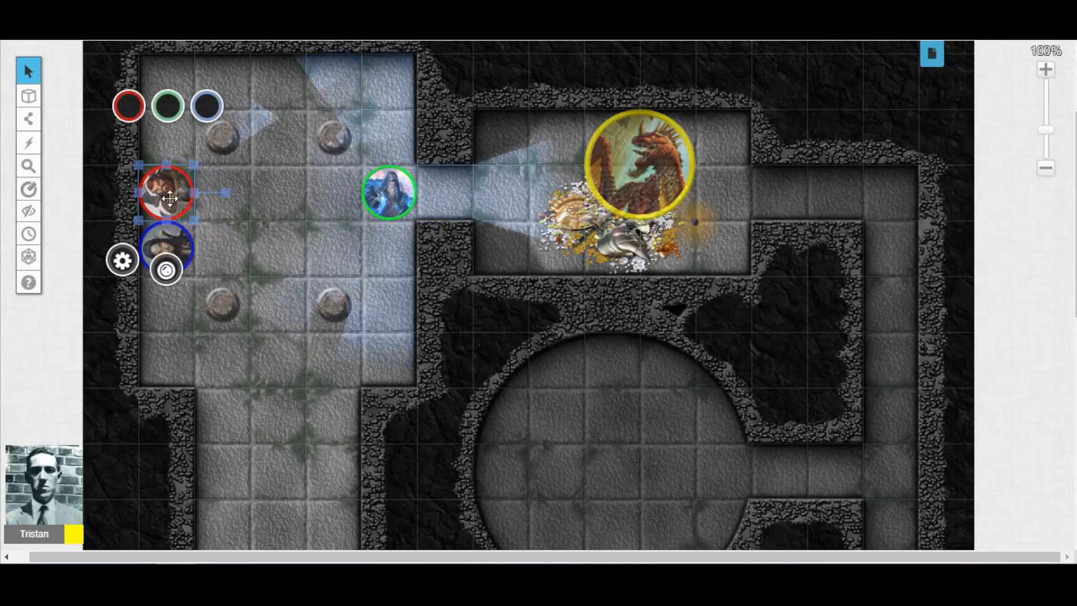
pyautogui.hotkey('ctrl', 'l')
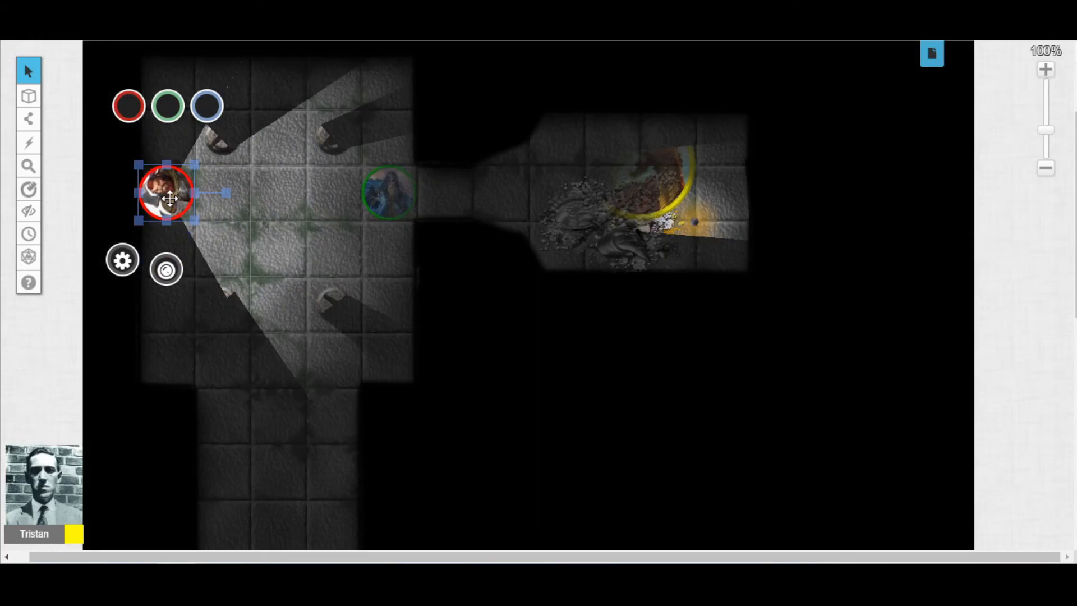
pyautogui.moveTo(223, 193); pyautogui.dragTo(217, 241)
pyautogui.moveTo(167, 184); pyautogui.dragTo(509, 187)
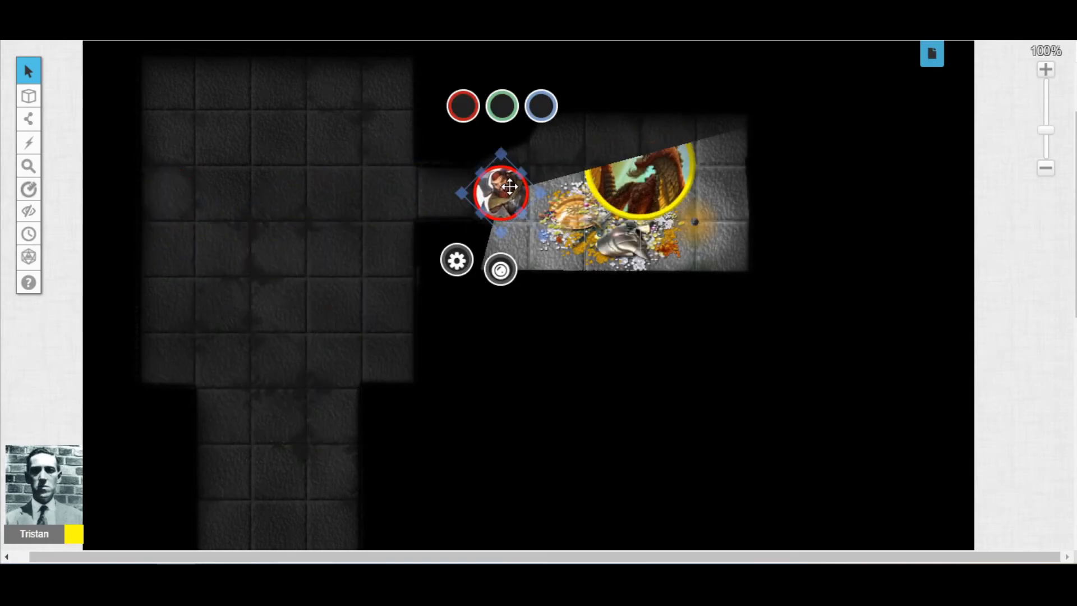
pyautogui.click(293, 222)
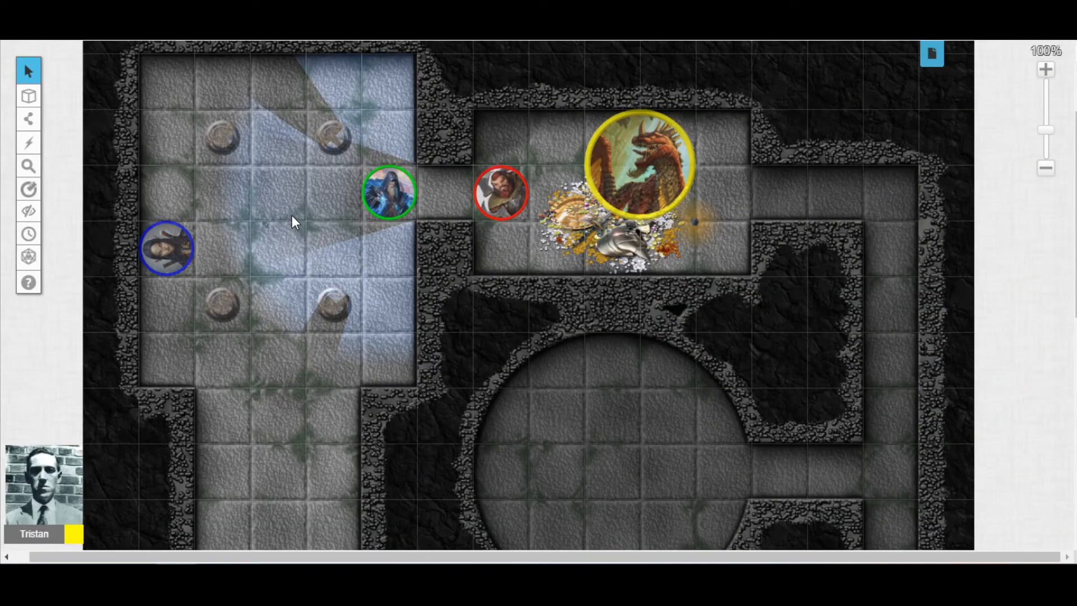
# Review the red-ringed token's field-of-view and emitted-light settings.
pyautogui.click(495, 197)
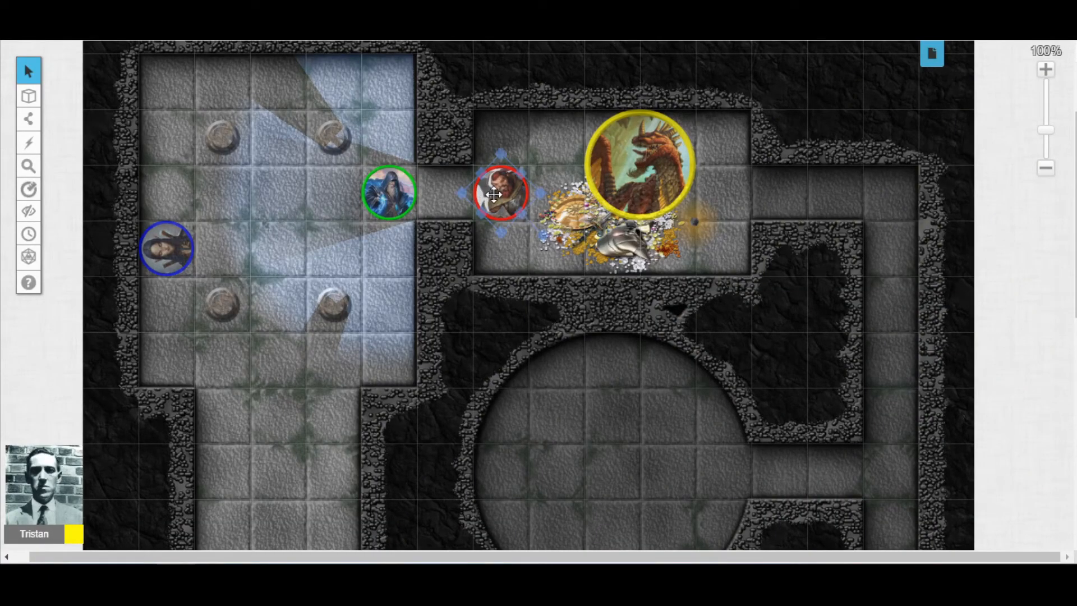
pyautogui.doubleClick(495, 197)
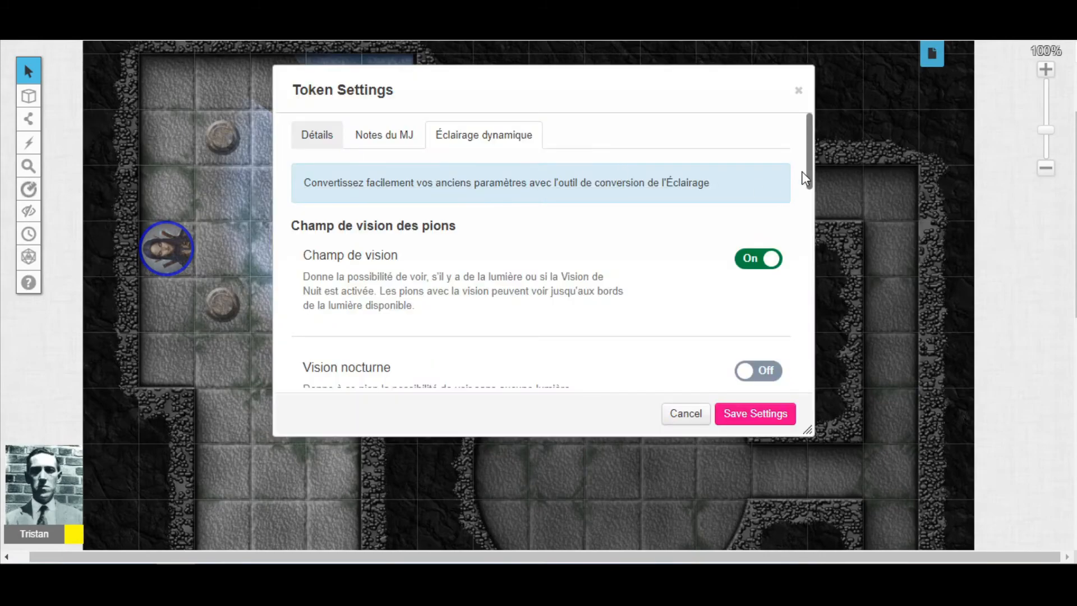
pyautogui.moveTo(810, 163); pyautogui.dragTo(820, 260)
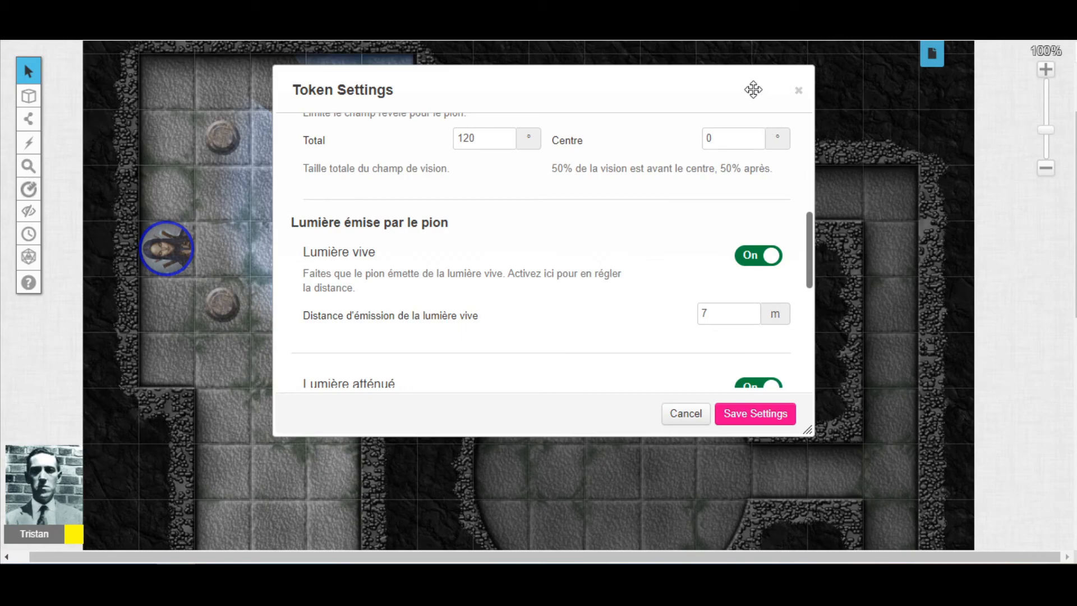
pyautogui.press('Escape')
pyautogui.rightClick(496, 197)
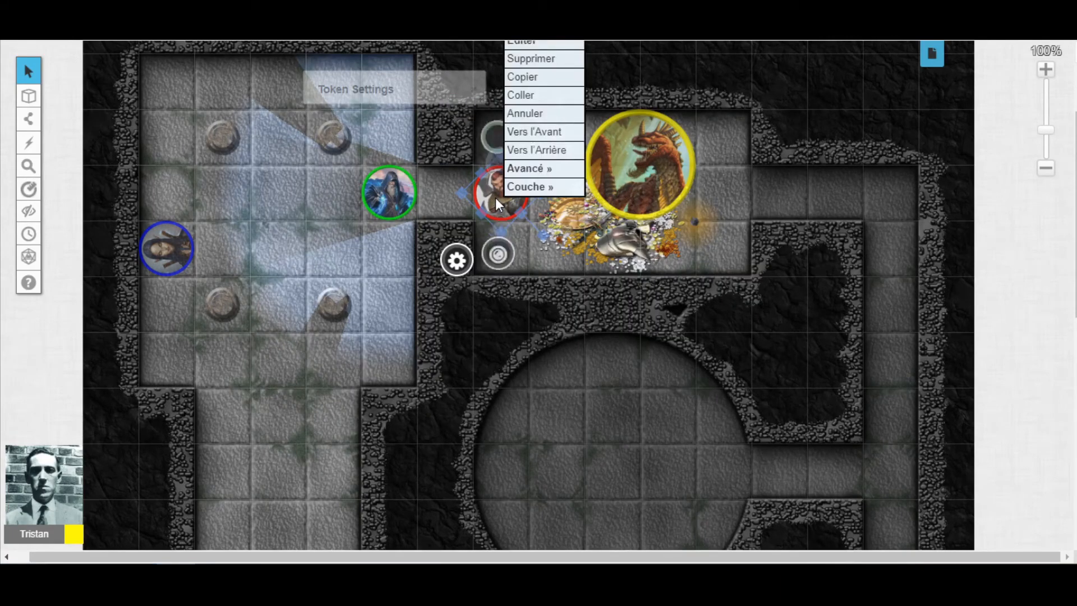
pyautogui.moveTo(536, 177)
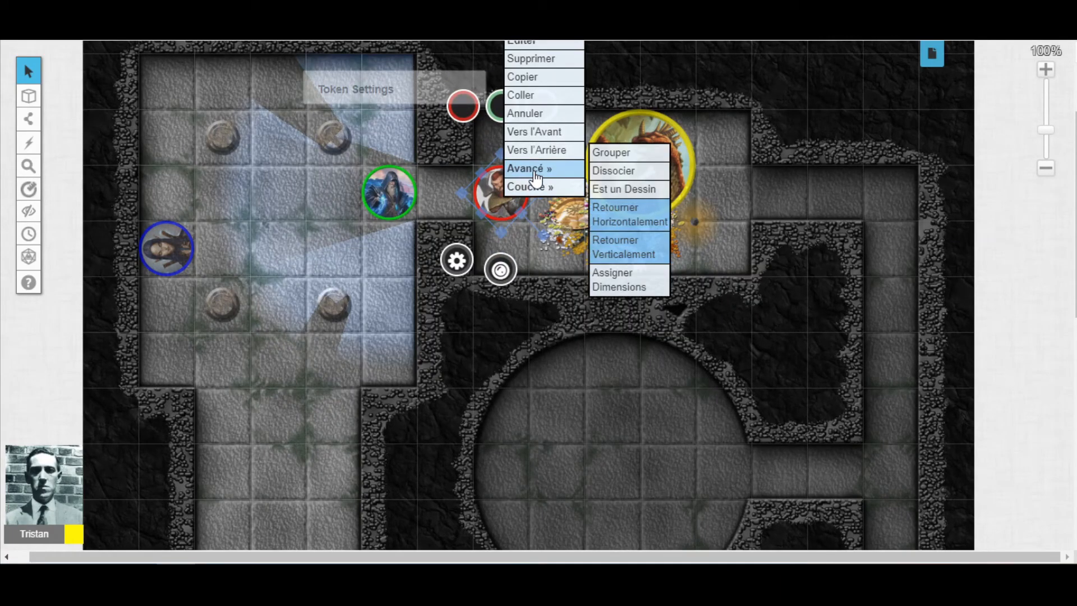
pyautogui.click(271, 235)
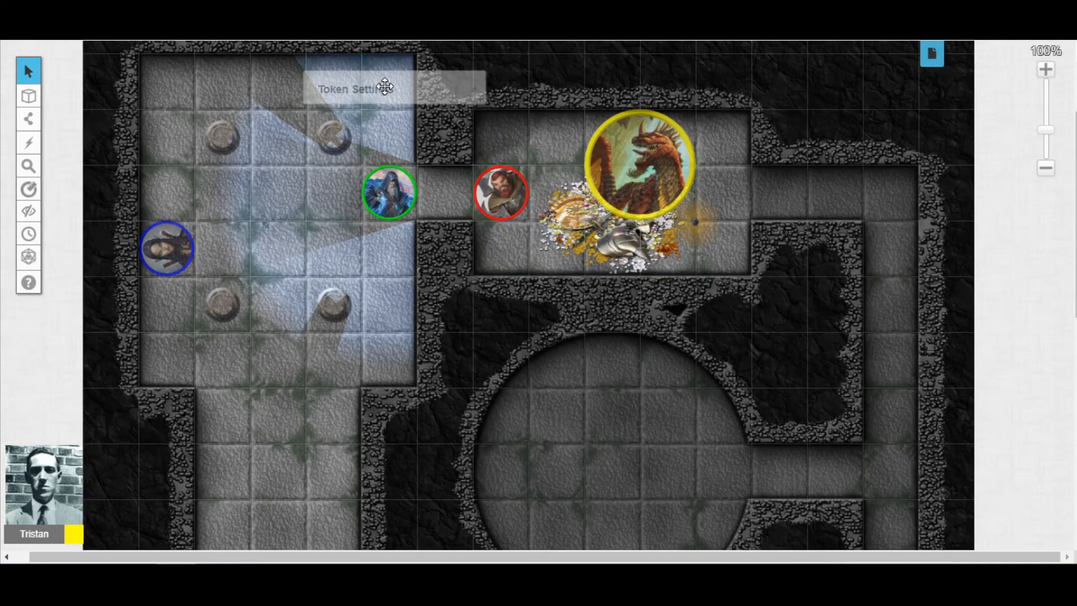
# Turn the red-ringed token's directional light on and back off, and collapse its settings window out of the way.
pyautogui.click(387, 88)
pyautogui.moveTo(809, 226); pyautogui.dragTo(811, 326)
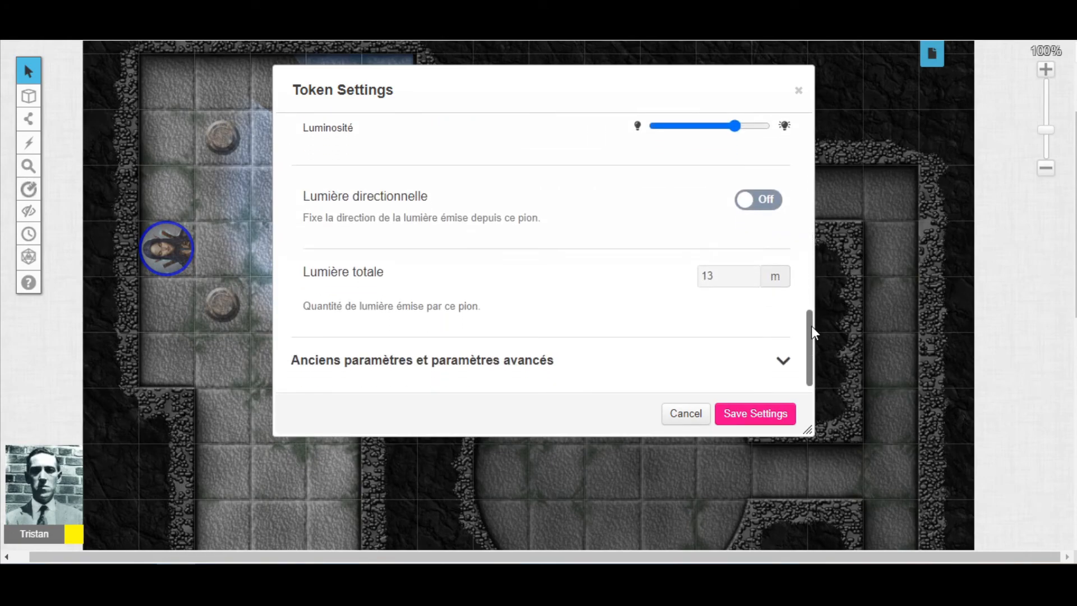
pyautogui.click(752, 212)
pyautogui.click(754, 216)
pyautogui.moveTo(810, 328); pyautogui.dragTo(806, 323)
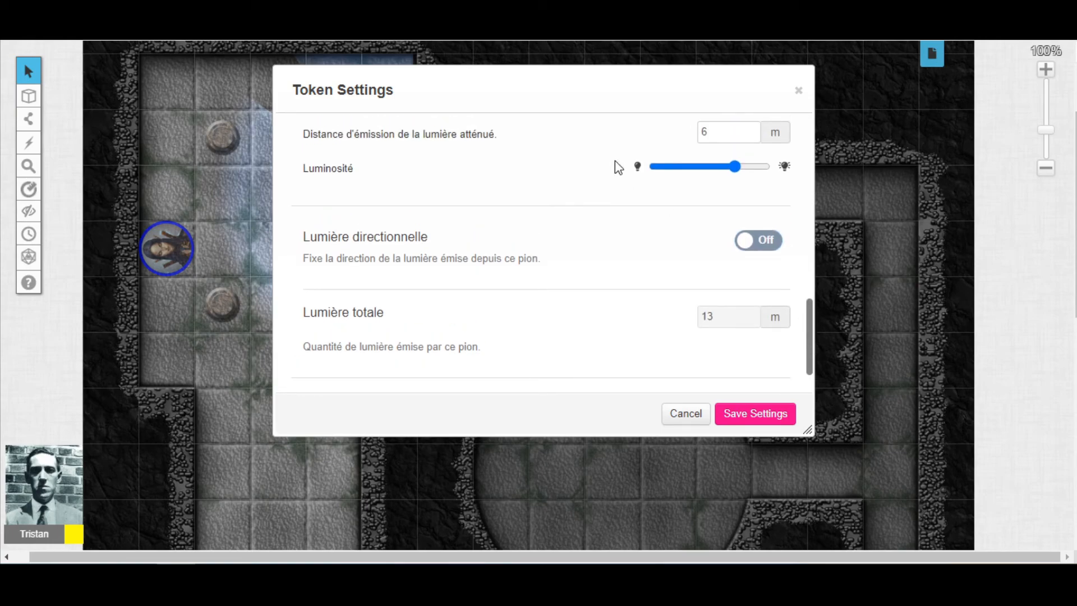
pyautogui.doubleClick(583, 100)
pyautogui.moveTo(382, 78); pyautogui.dragTo(228, 78)
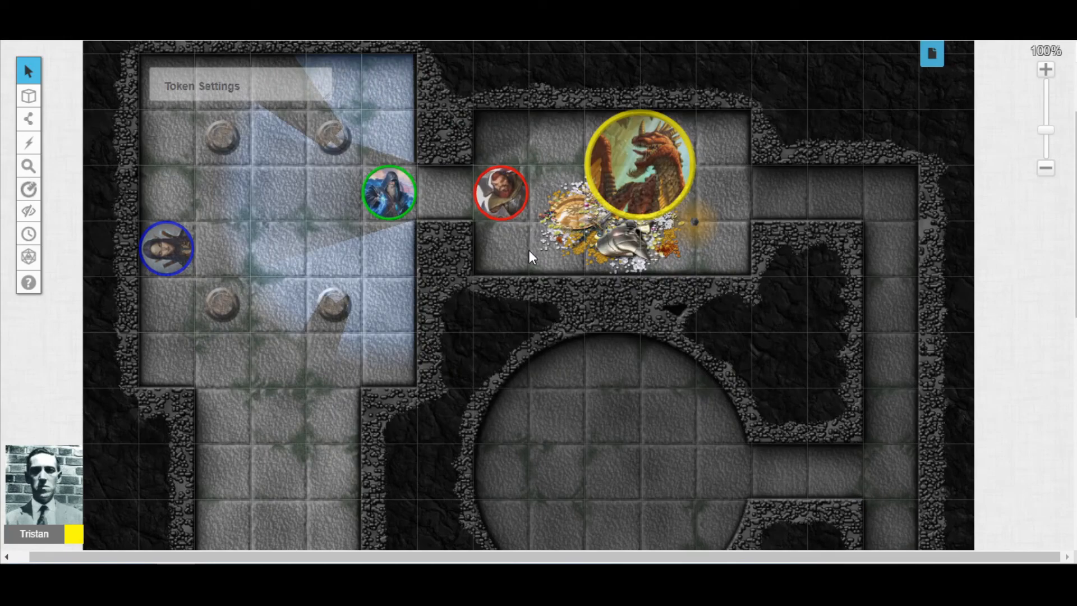
# Move the yellow lantern token from the dragon's room to the corridor below the first room and select it.
pyautogui.moveTo(696, 222); pyautogui.dragTo(276, 421)
pyautogui.click(385, 423)
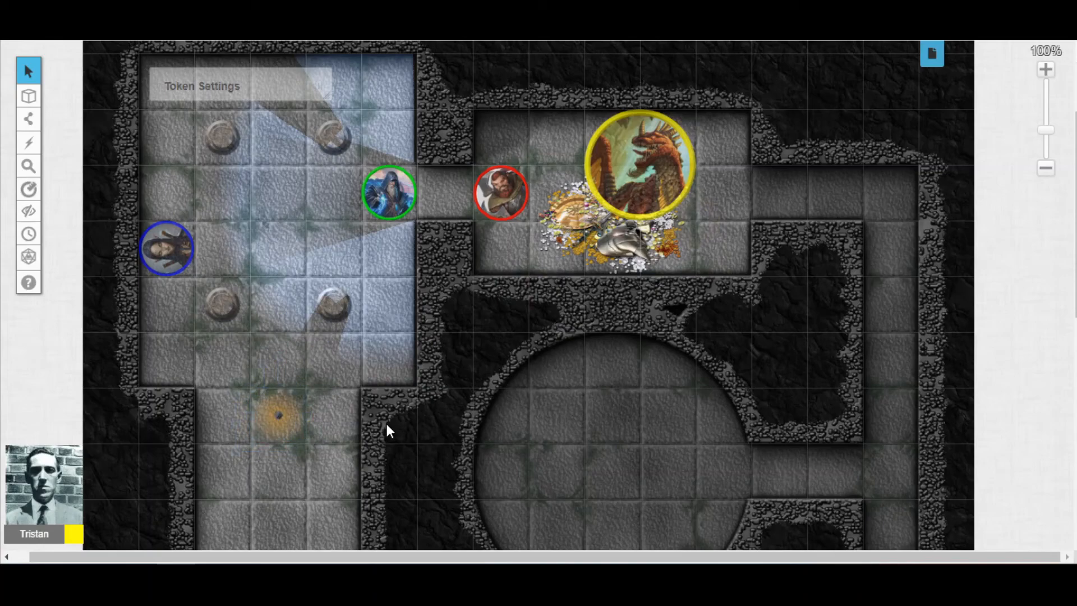
pyautogui.click(267, 413)
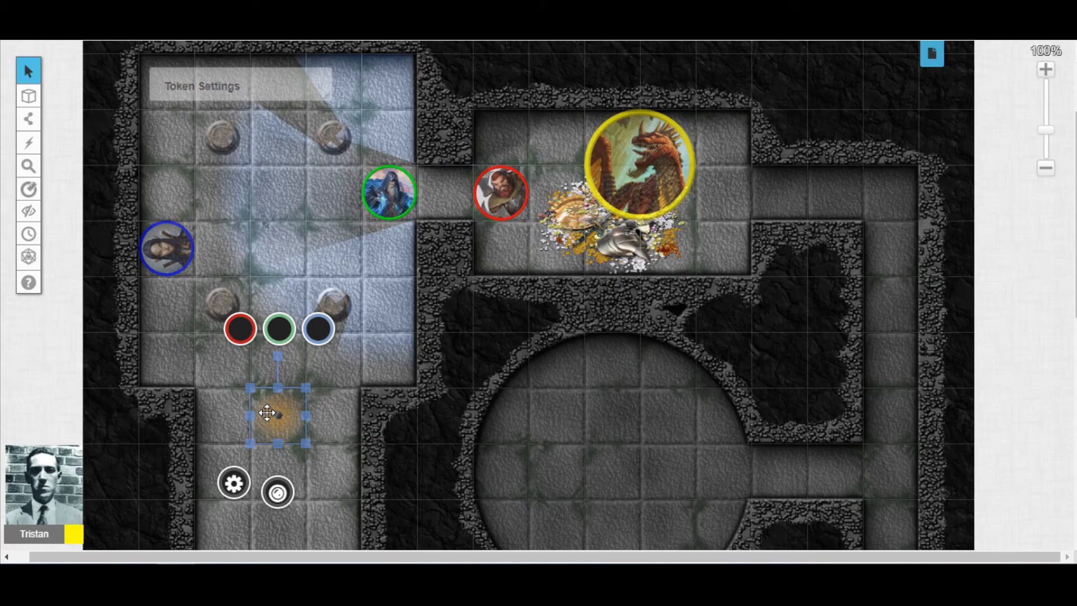
# Turn on directional light for the lantern token in the corridor, set its total light field to 180°, and save the settings.
pyautogui.doubleClick(267, 412)
pyautogui.moveTo(807, 186); pyautogui.dragTo(813, 377)
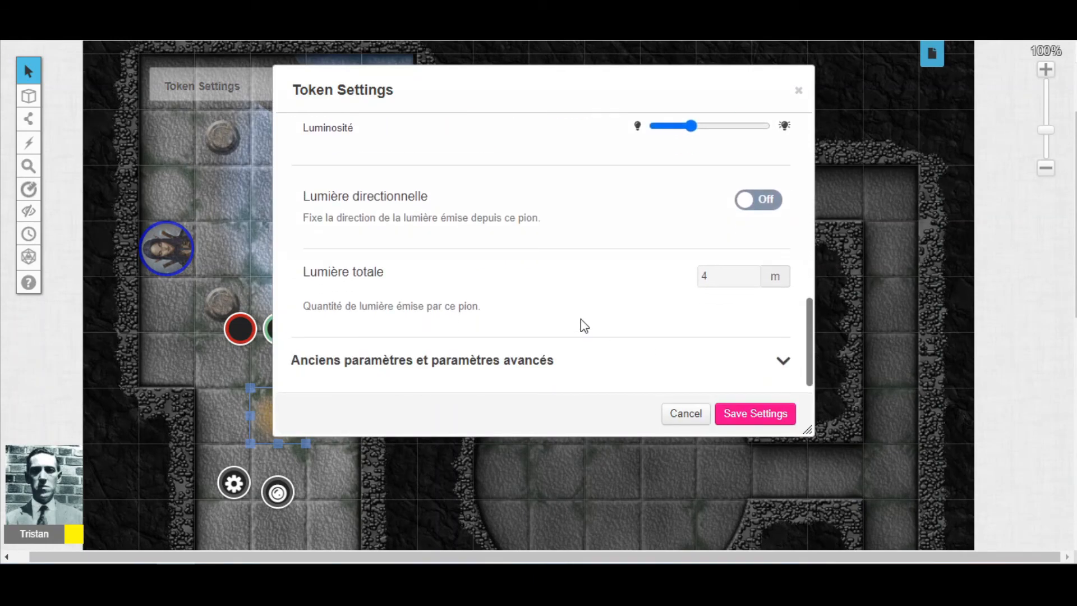
pyautogui.click(756, 199)
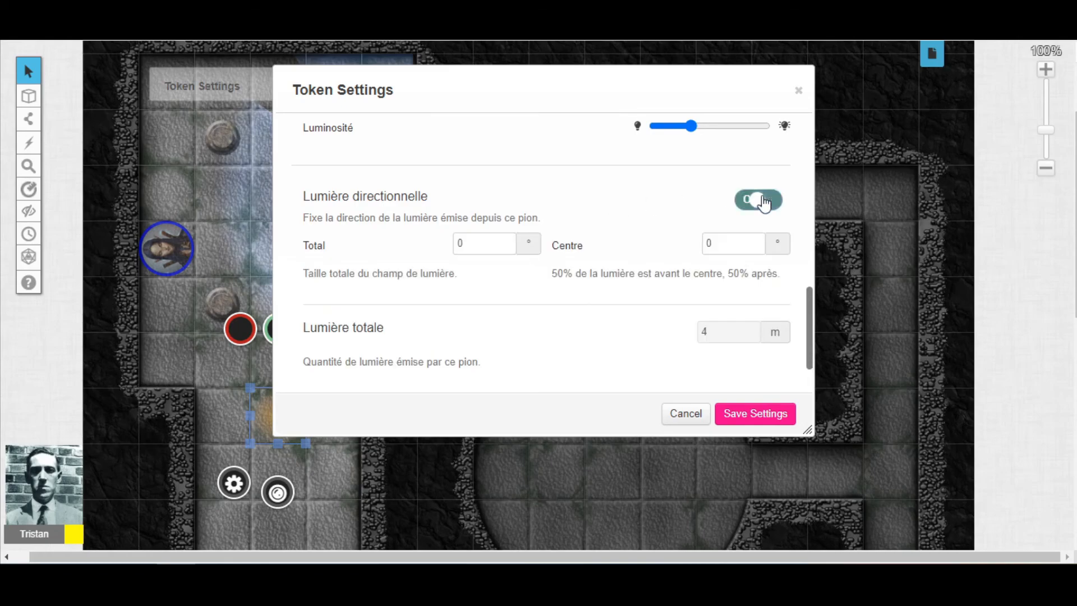
pyautogui.doubleClick(468, 245)
pyautogui.write('180')
pyautogui.click(756, 415)
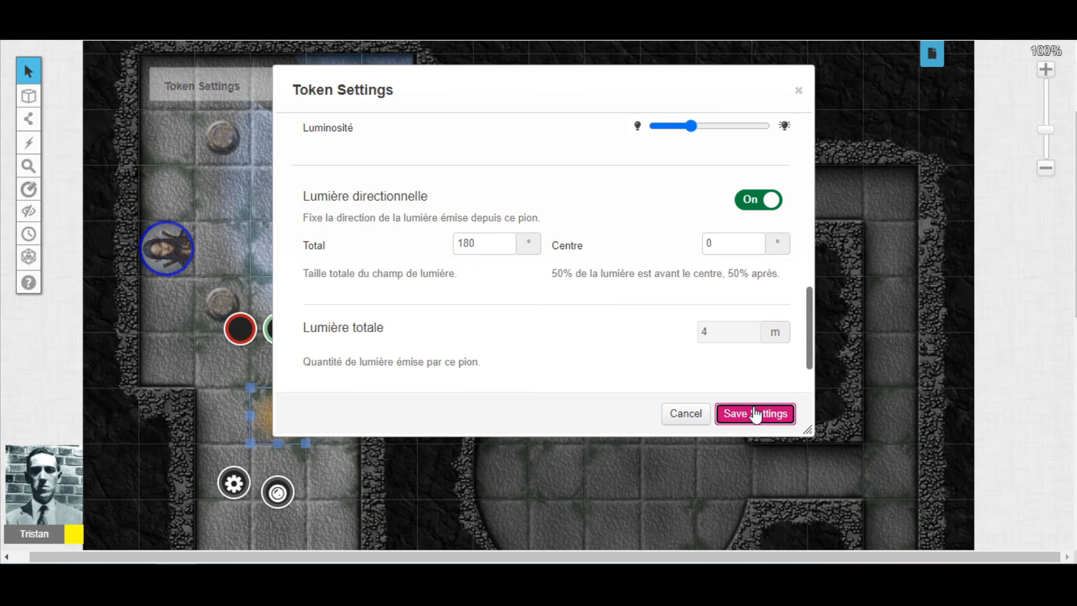
# Move the blue-ringed token to the square just above the lantern, turned to face down the corridor, and preview its view.
pyautogui.moveTo(179, 261); pyautogui.dragTo(290, 318)
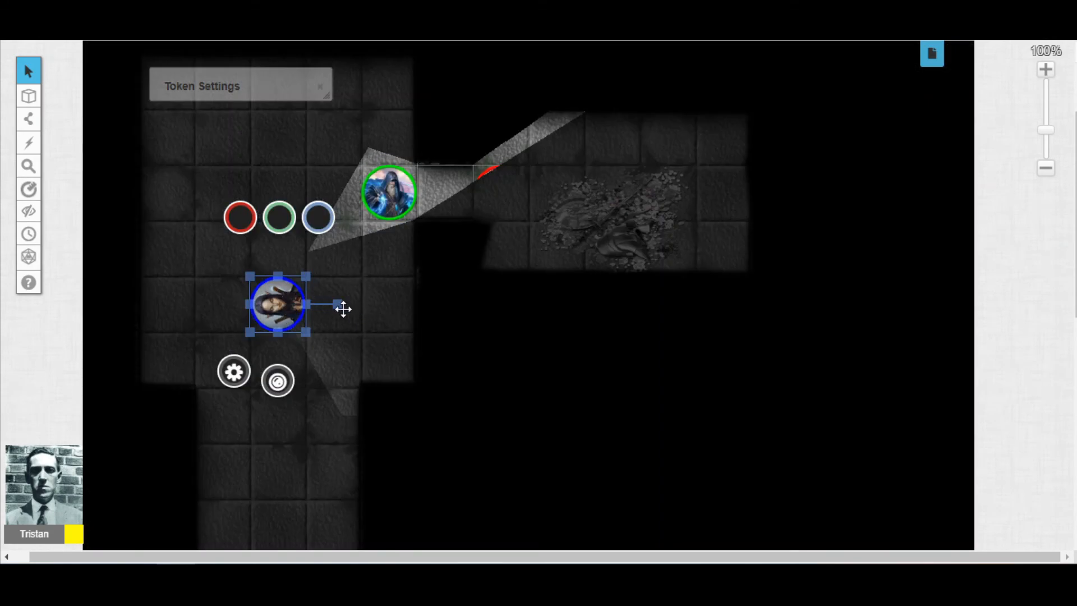
pyautogui.moveTo(339, 306); pyautogui.dragTo(261, 366)
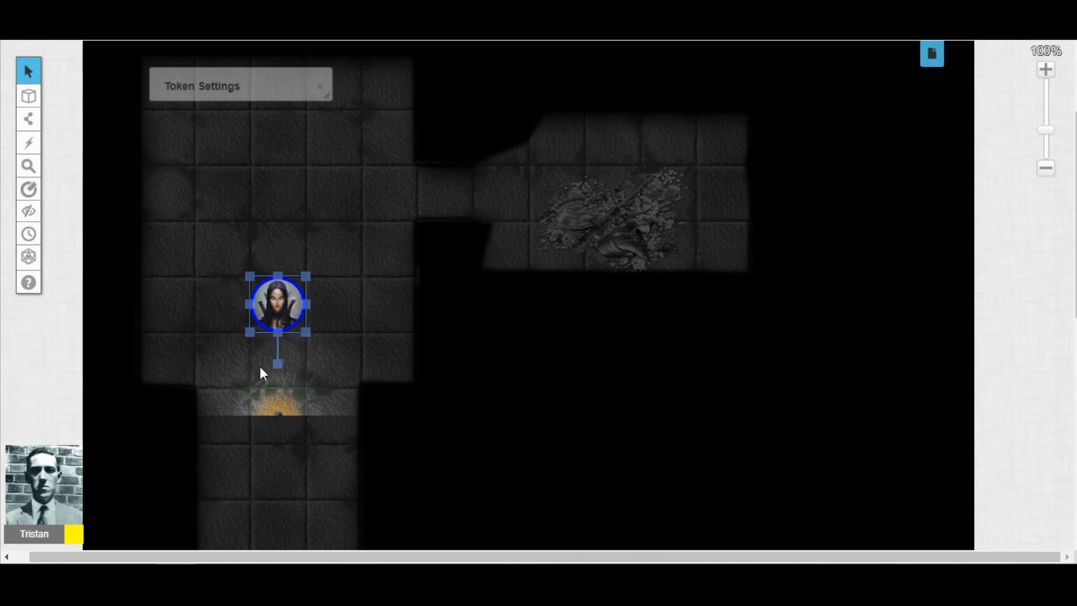
pyautogui.moveTo(265, 302); pyautogui.dragTo(266, 357)
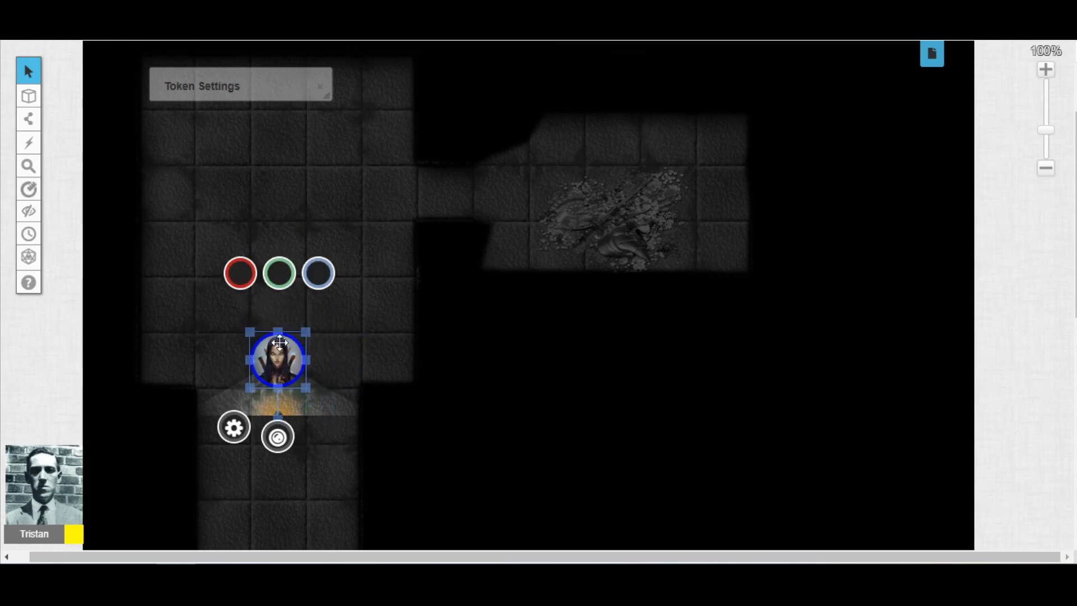
pyautogui.click(418, 469)
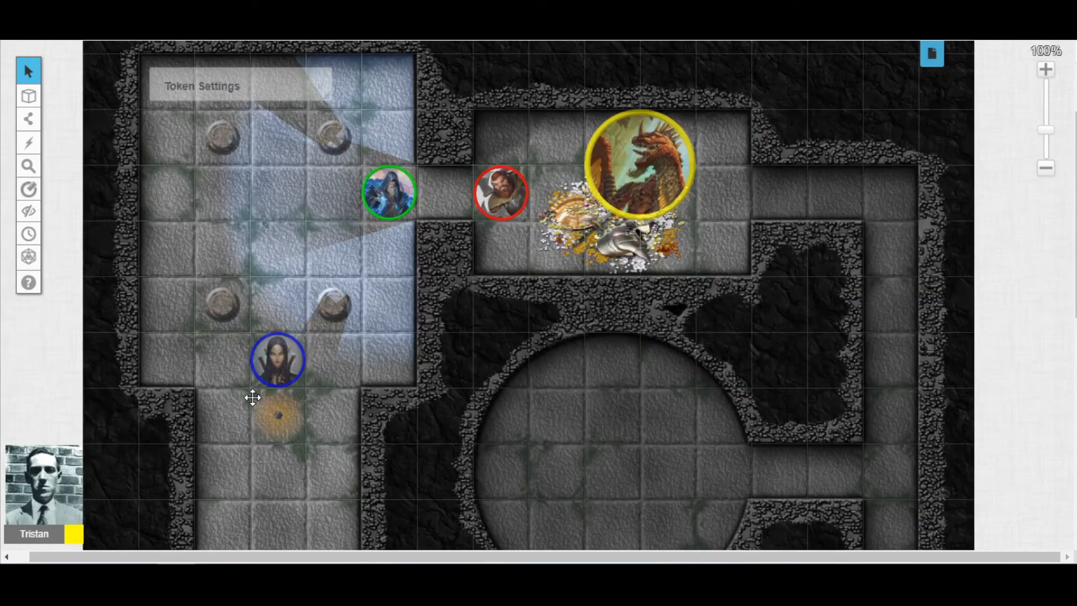
# Set the lantern's total directional light field to 360°, save it, and preview the blue-ringed token's view of the light.
pyautogui.doubleClick(282, 415)
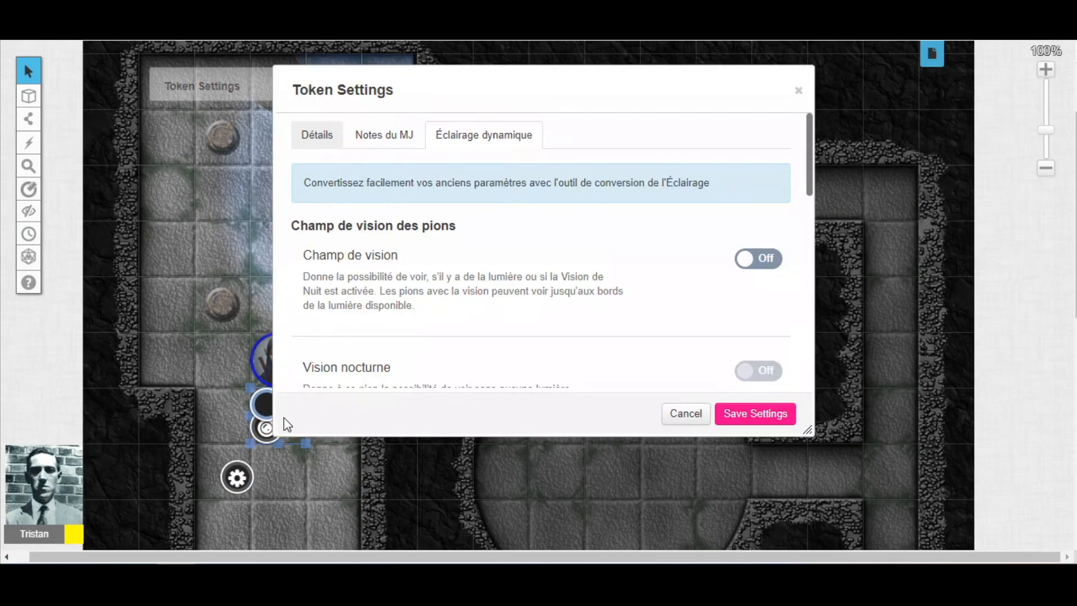
pyautogui.moveTo(810, 142); pyautogui.dragTo(801, 342)
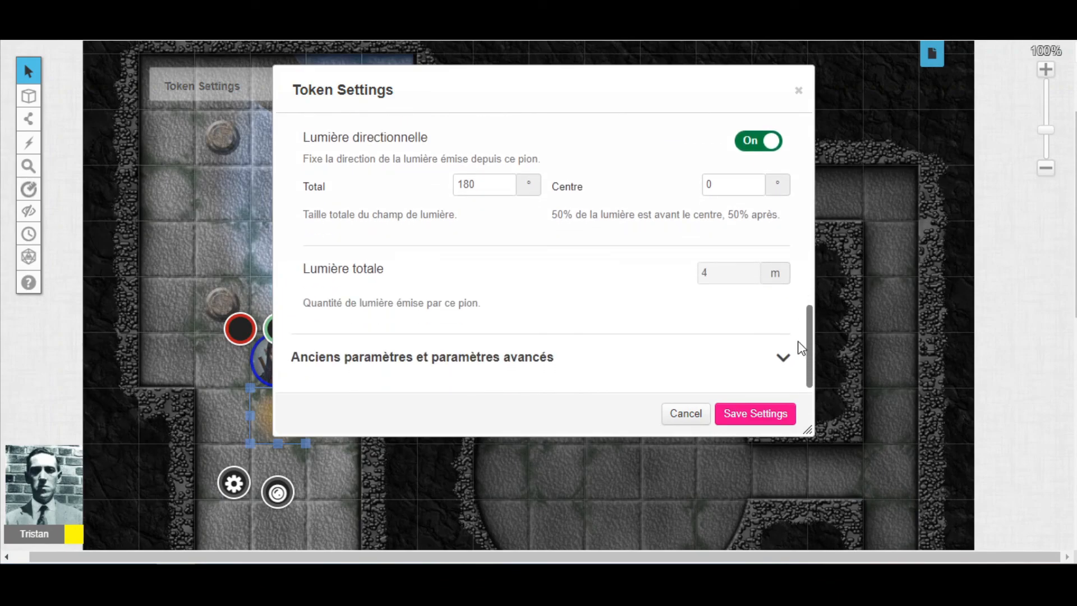
pyautogui.doubleClick(482, 182)
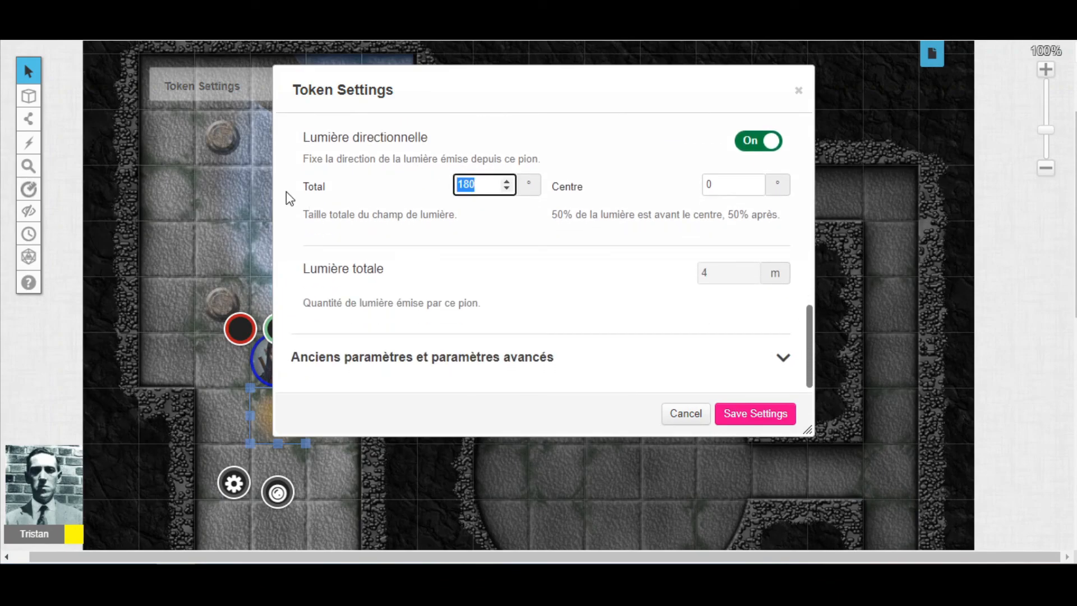
pyautogui.write('360')
pyautogui.click(746, 413)
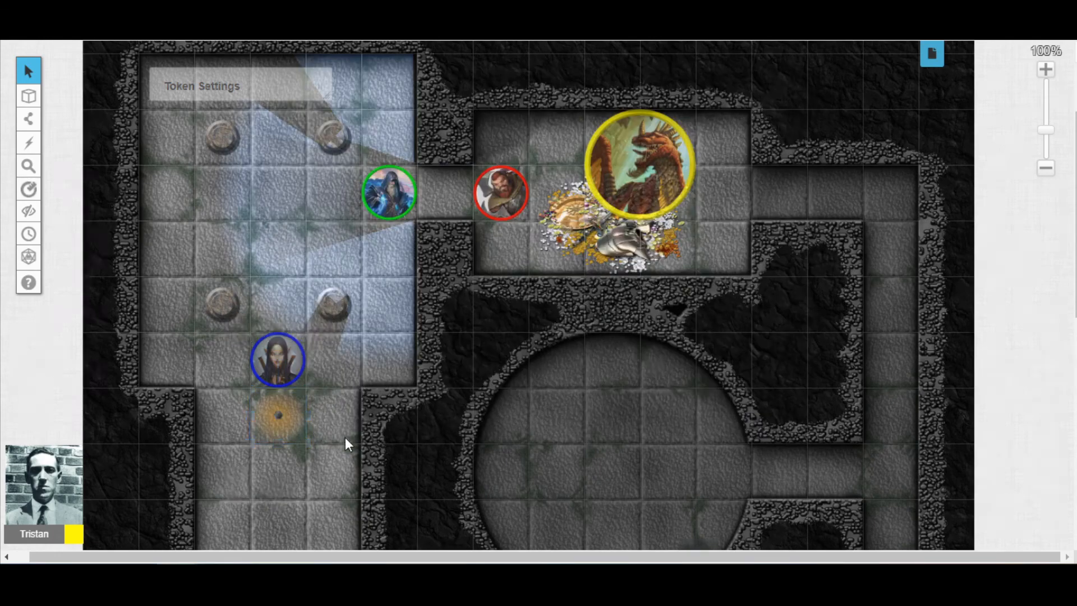
pyautogui.click(289, 356)
pyautogui.hotkey('ctrl', 'l')
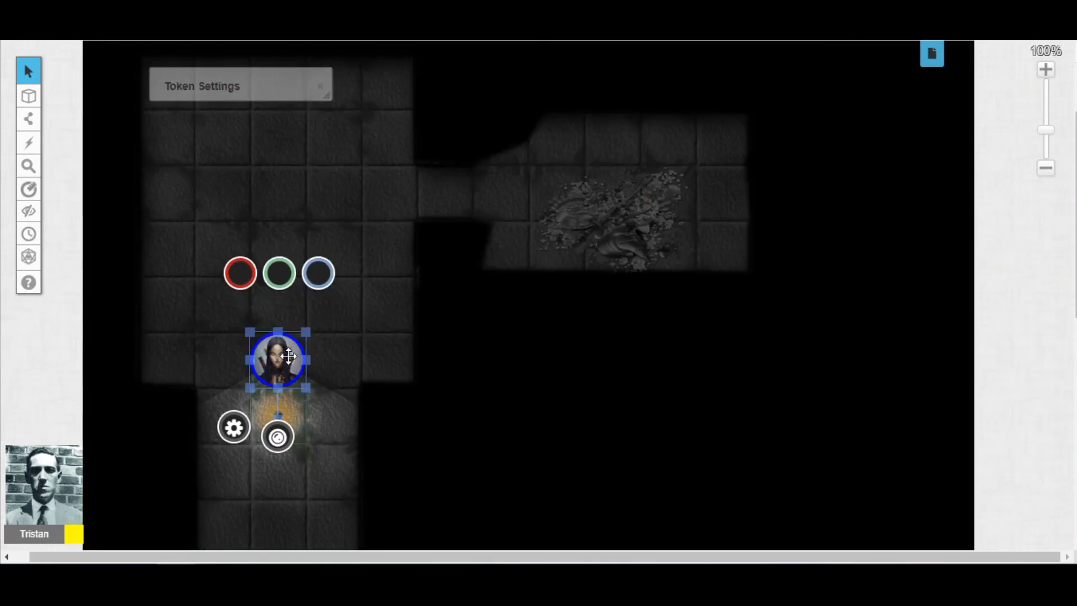